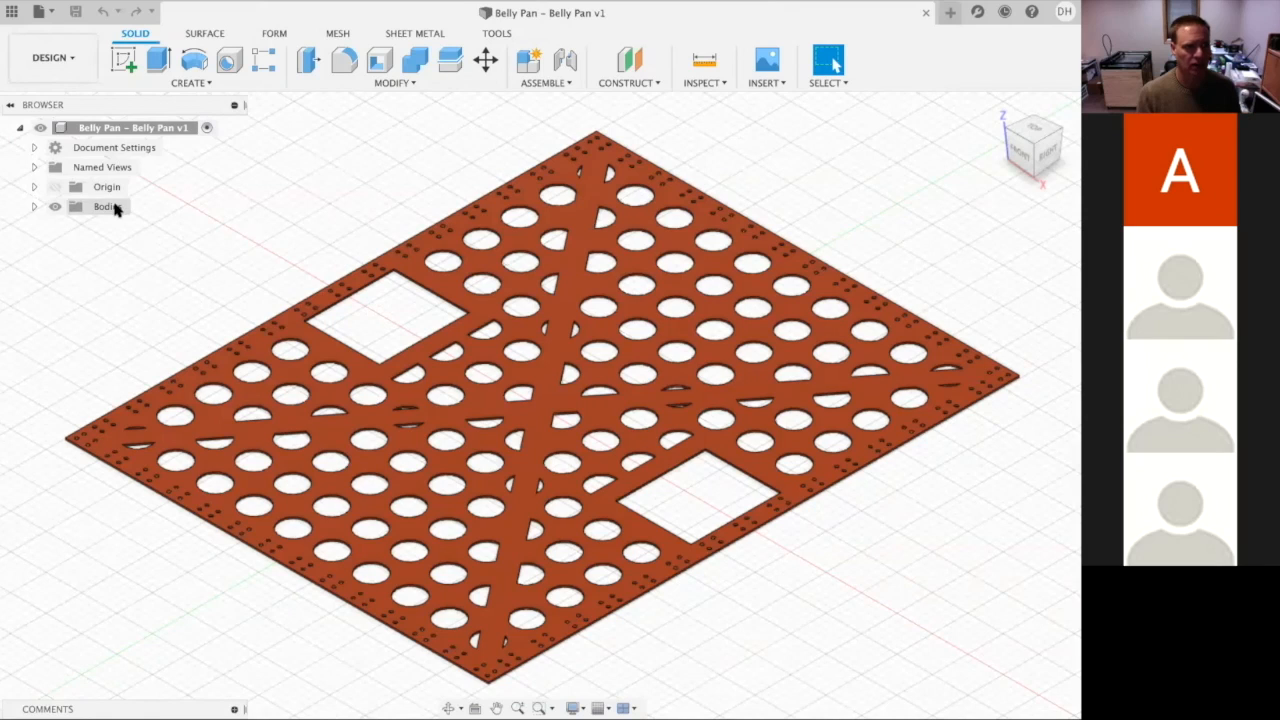
# - In the Manufacture workspace, create a milling setup with its origin at the plate's left corner stock point and the plate body as model
pyautogui.click(70, 58)
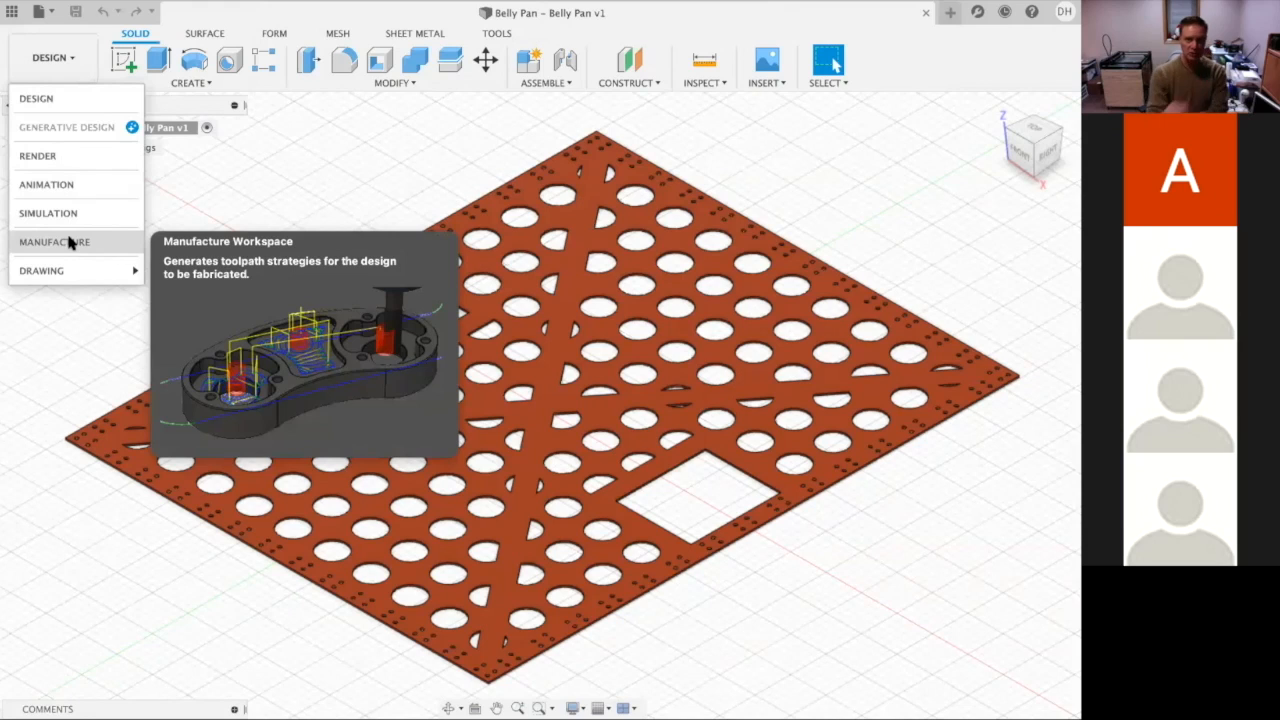
pyautogui.click(69, 241)
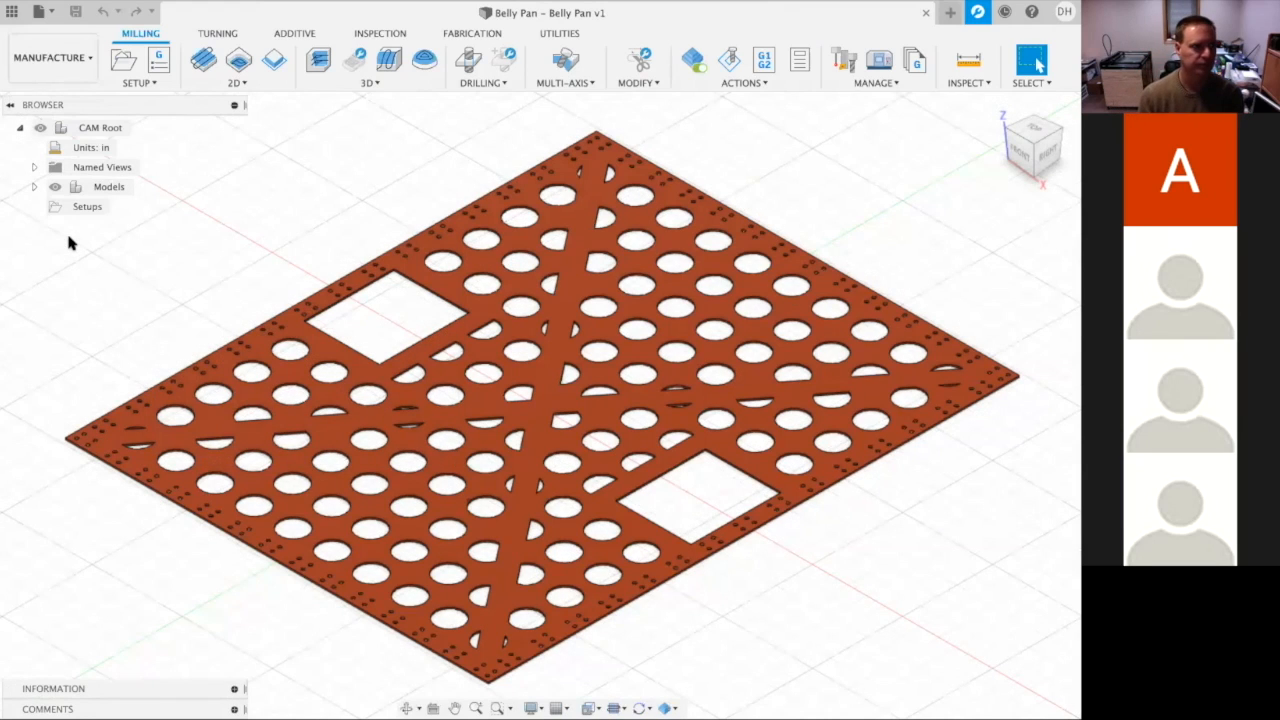
pyautogui.rightClick(84, 207)
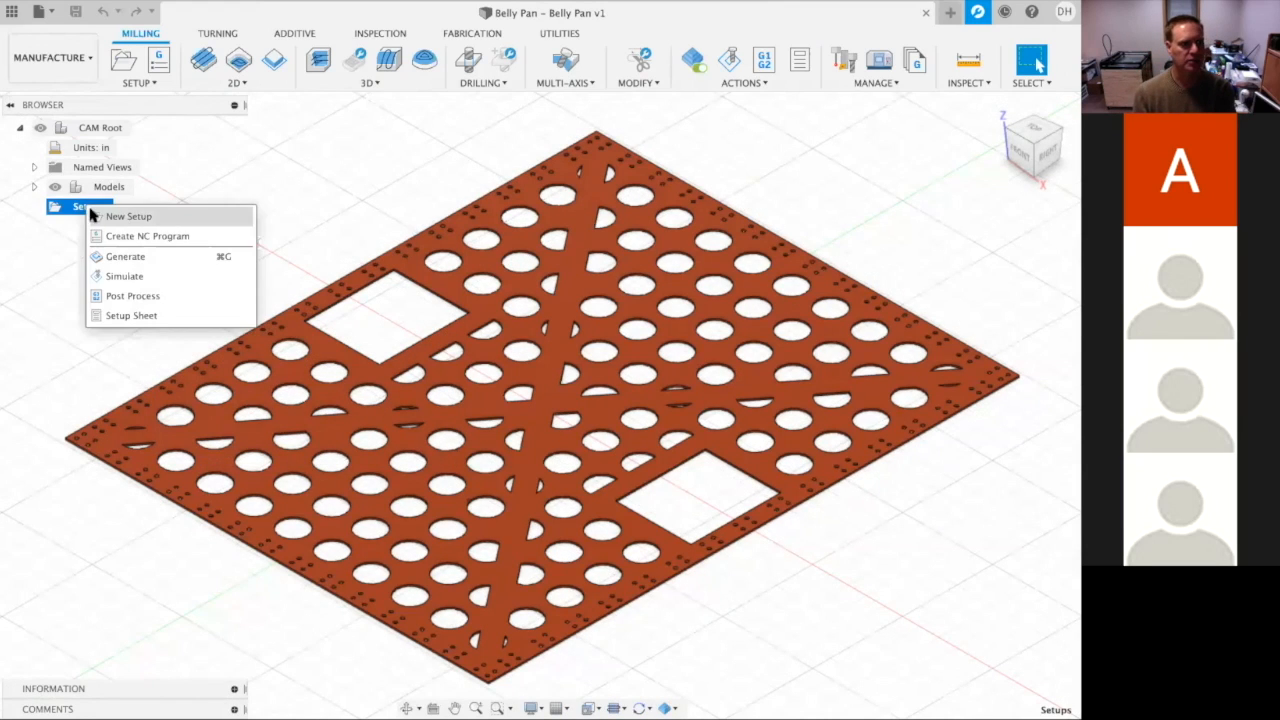
pyautogui.click(120, 216)
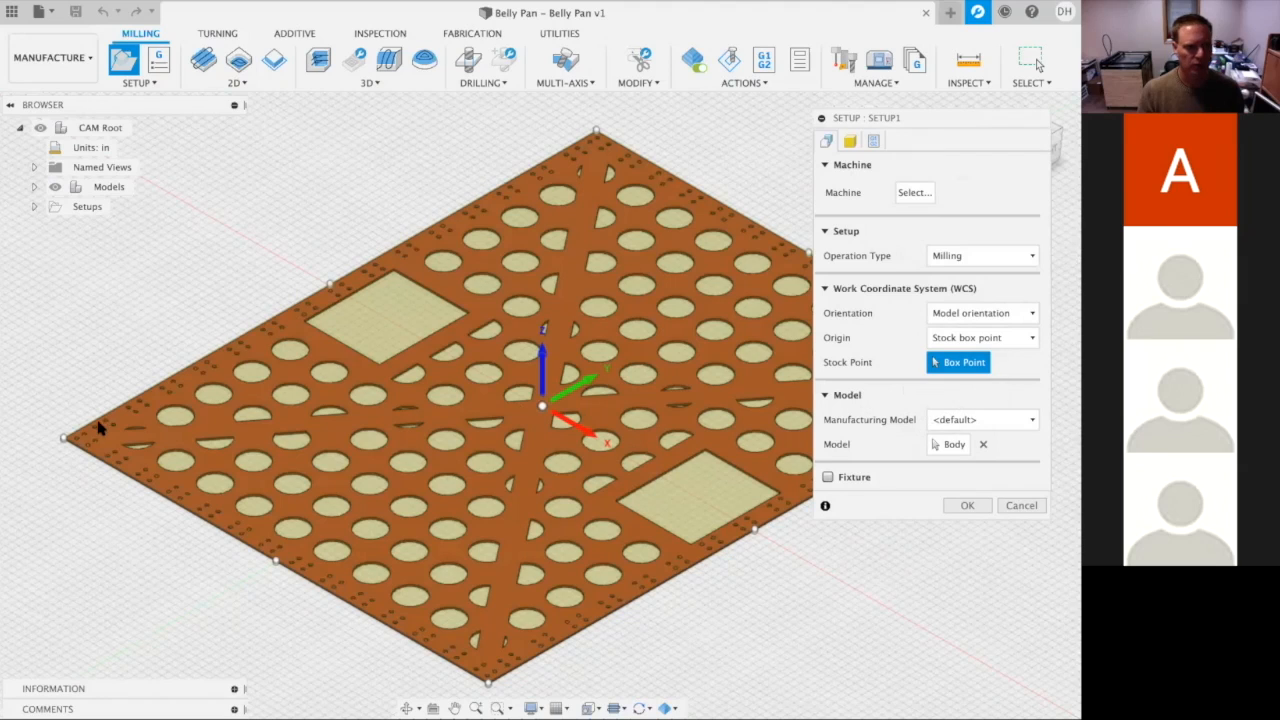
pyautogui.click(61, 441)
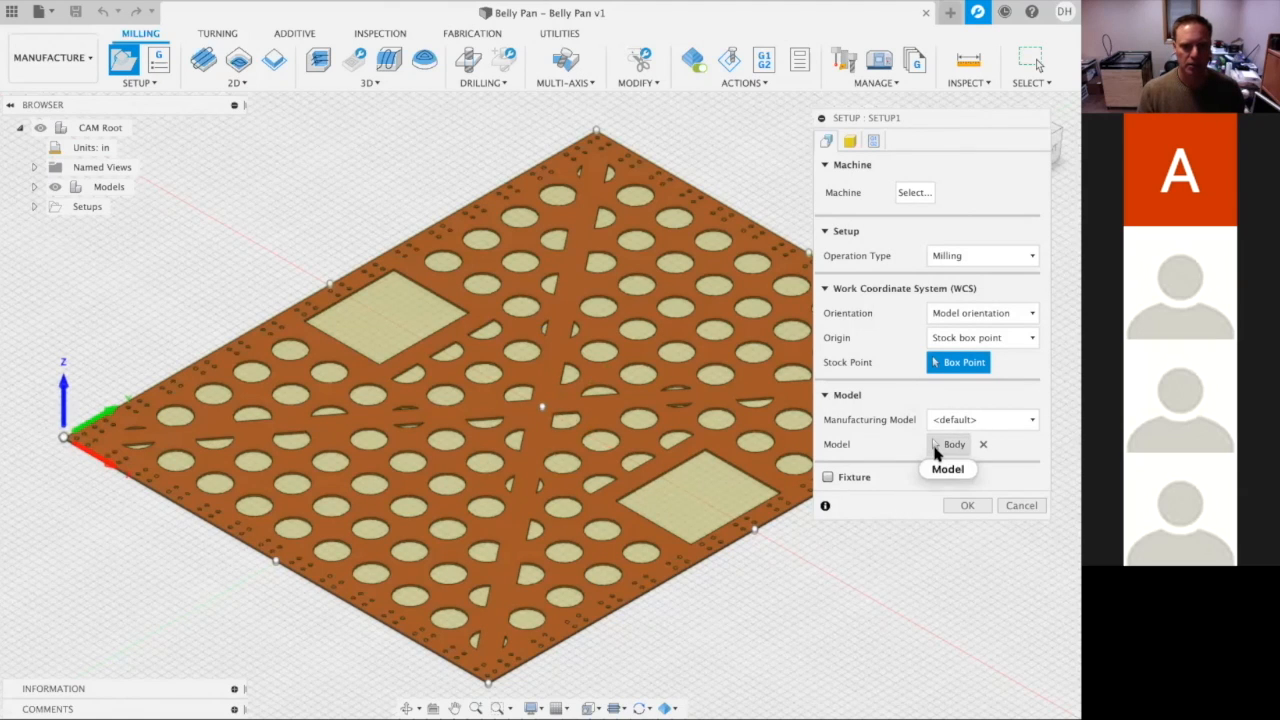
pyautogui.click(940, 445)
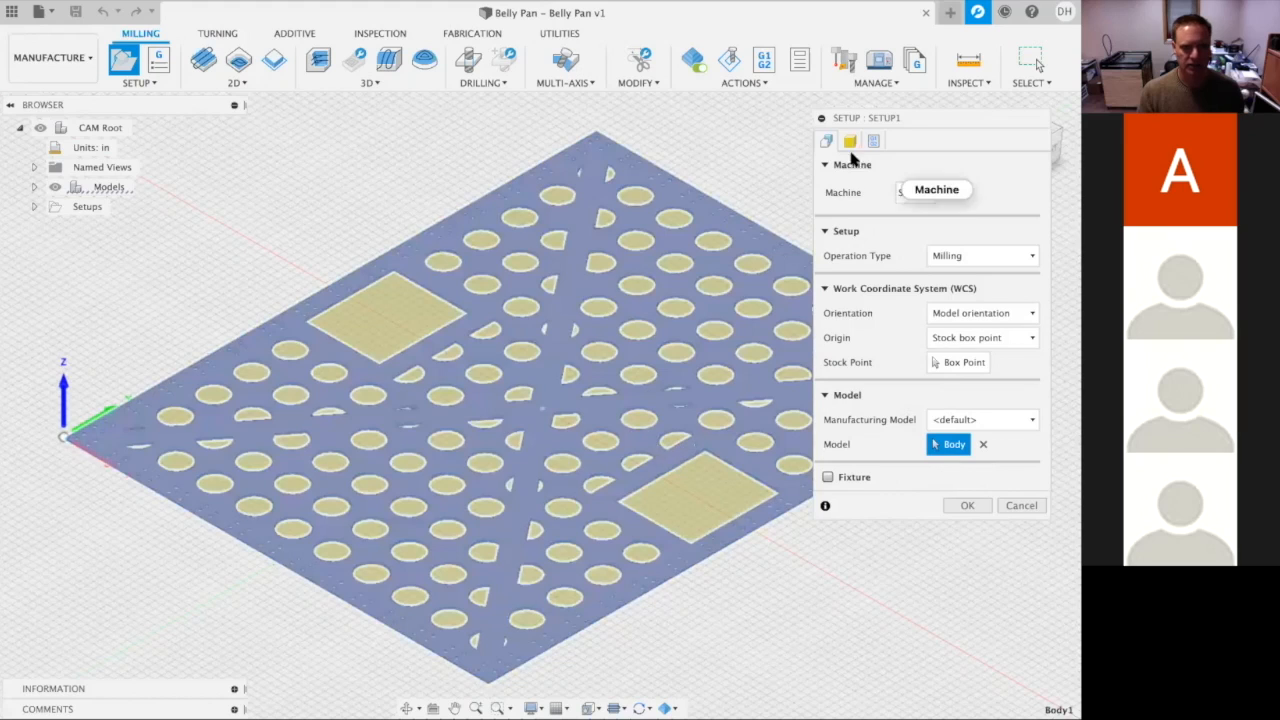
# - Set the setup's stock side offset to 1 in and stock top offset to 0, and recheck the setup's origin point
pyautogui.click(850, 143)
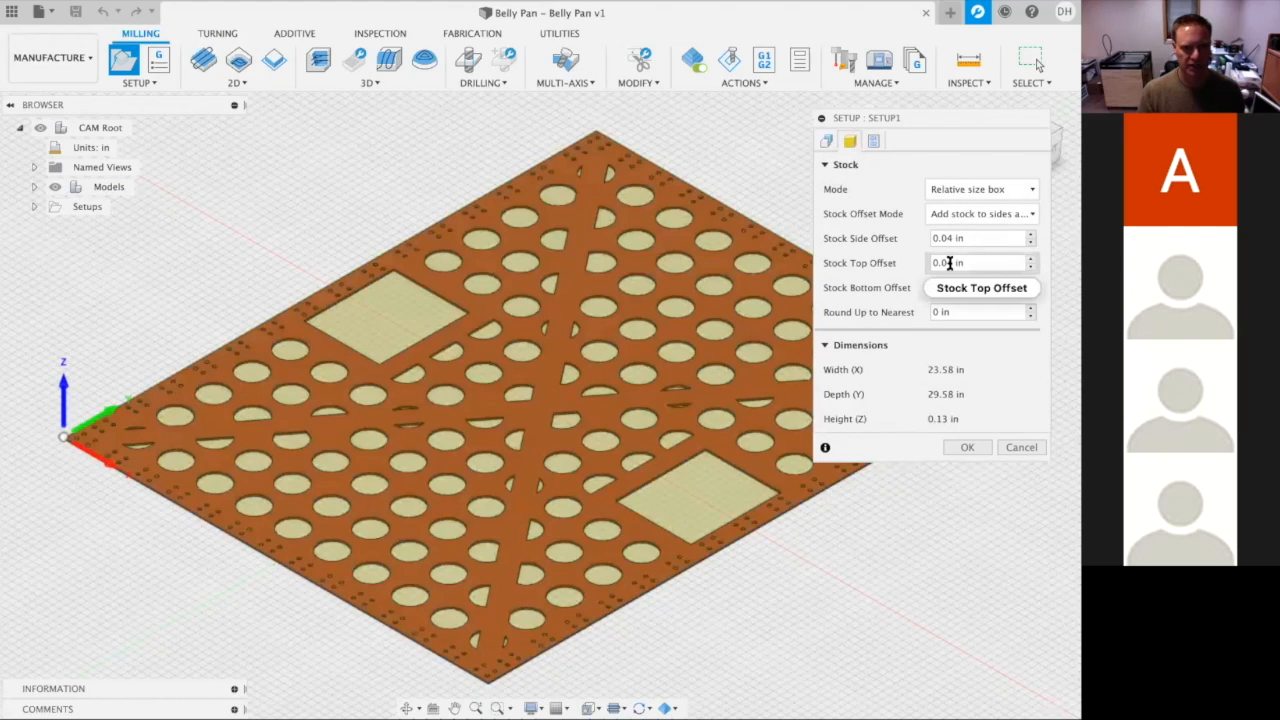
pyautogui.click(950, 240)
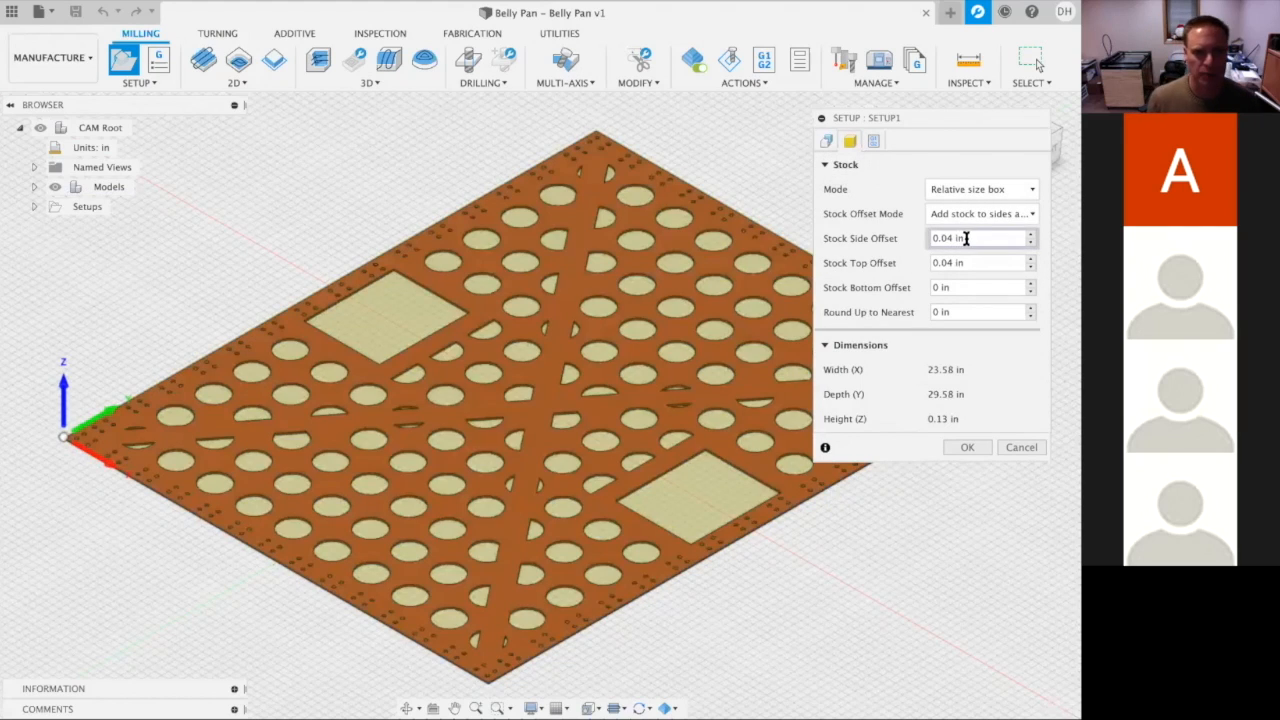
pyautogui.moveTo(966, 238); pyautogui.dragTo(880, 236)
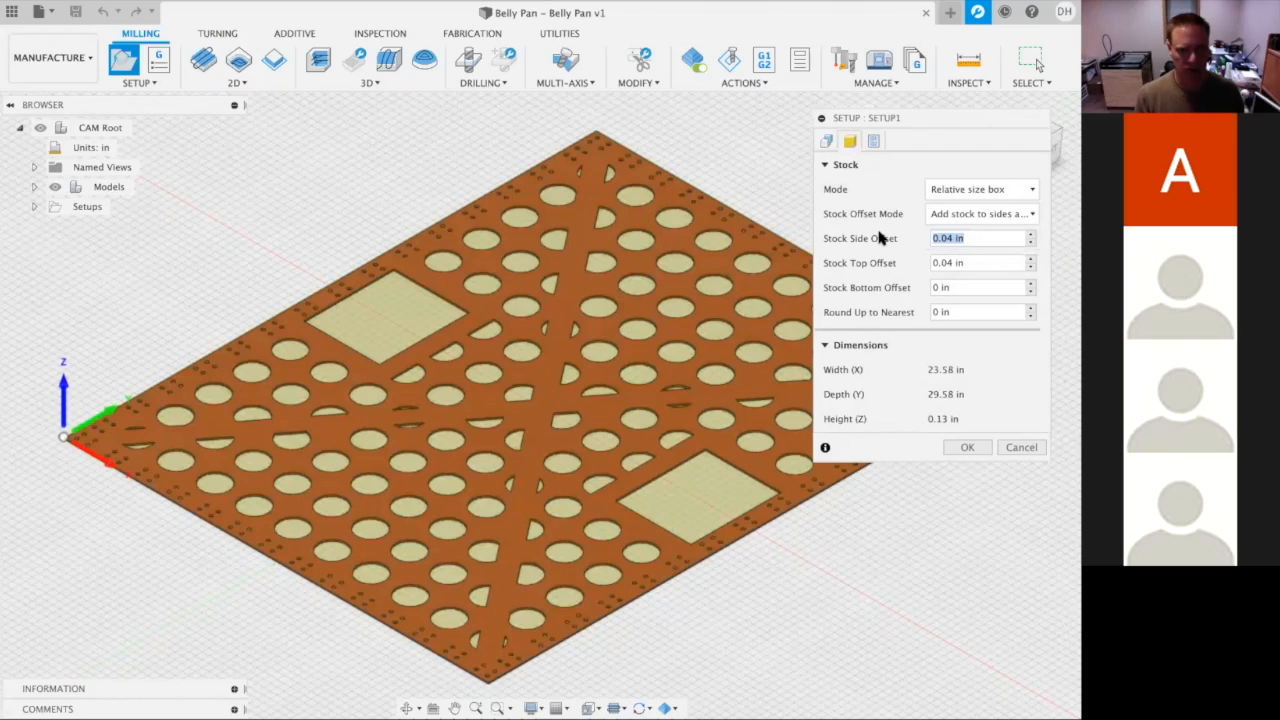
pyautogui.write('1')
pyautogui.press('Tab')
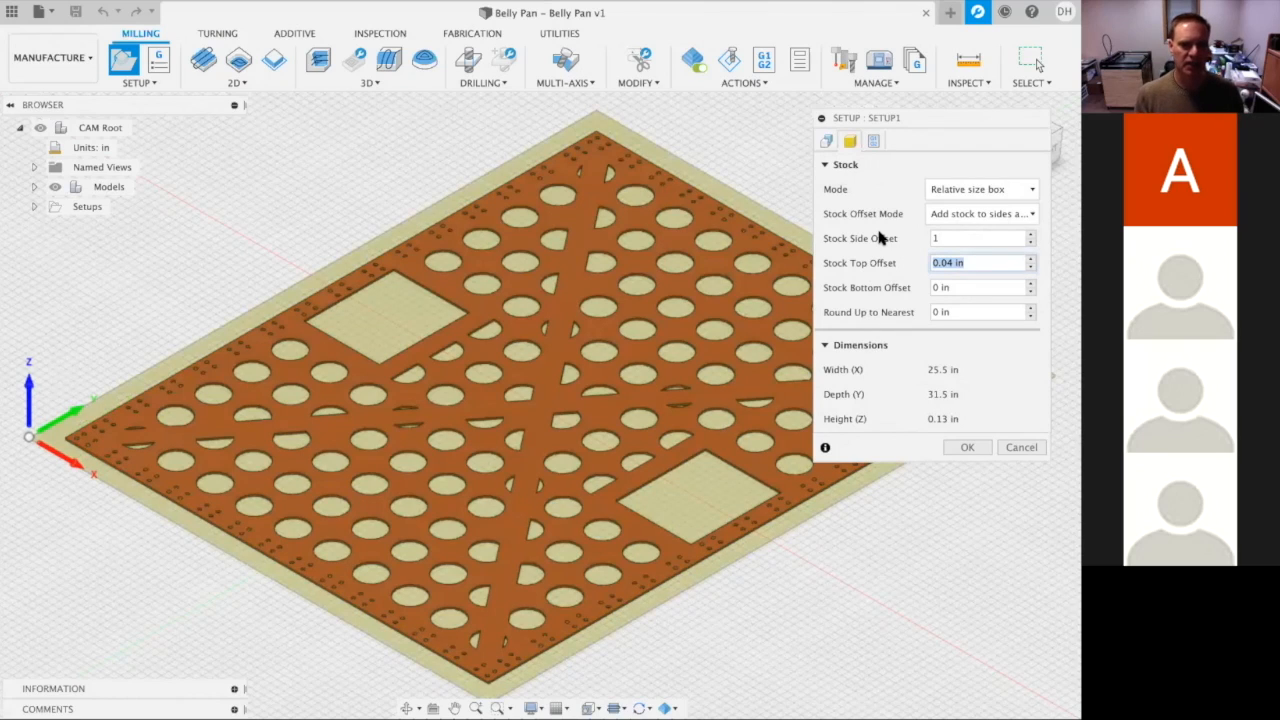
pyautogui.write('0')
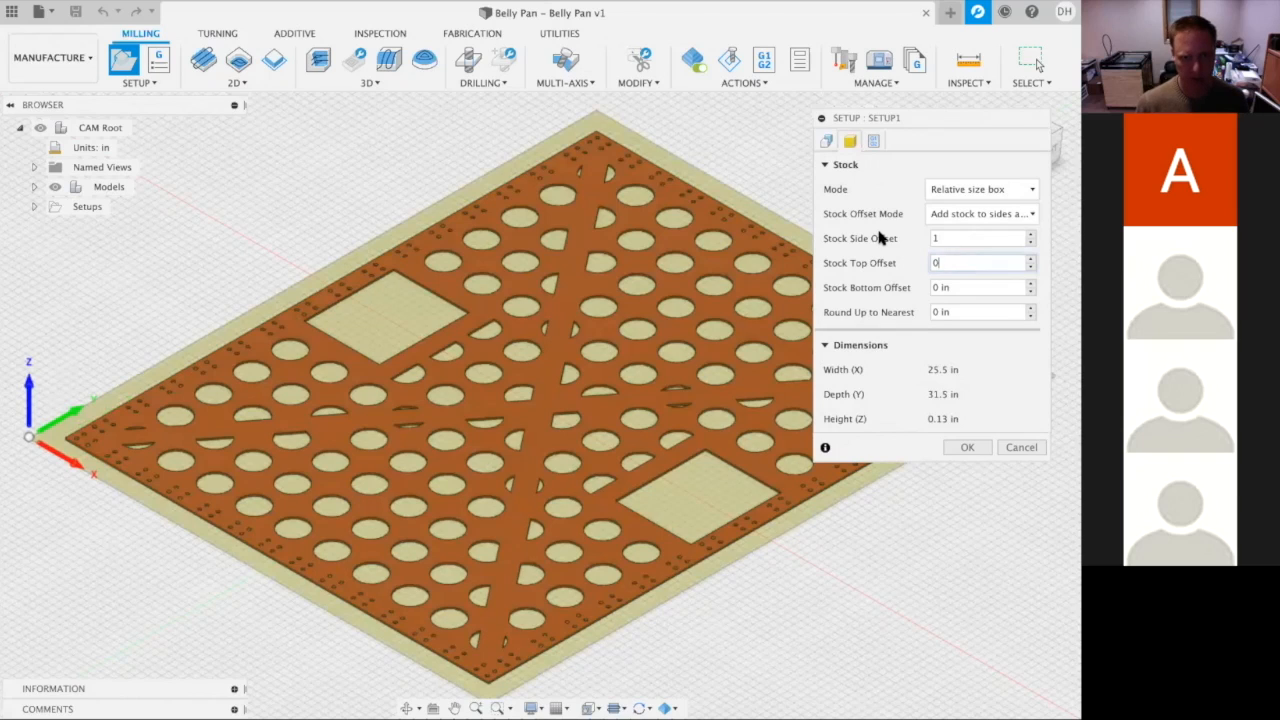
pyautogui.press('Tab')
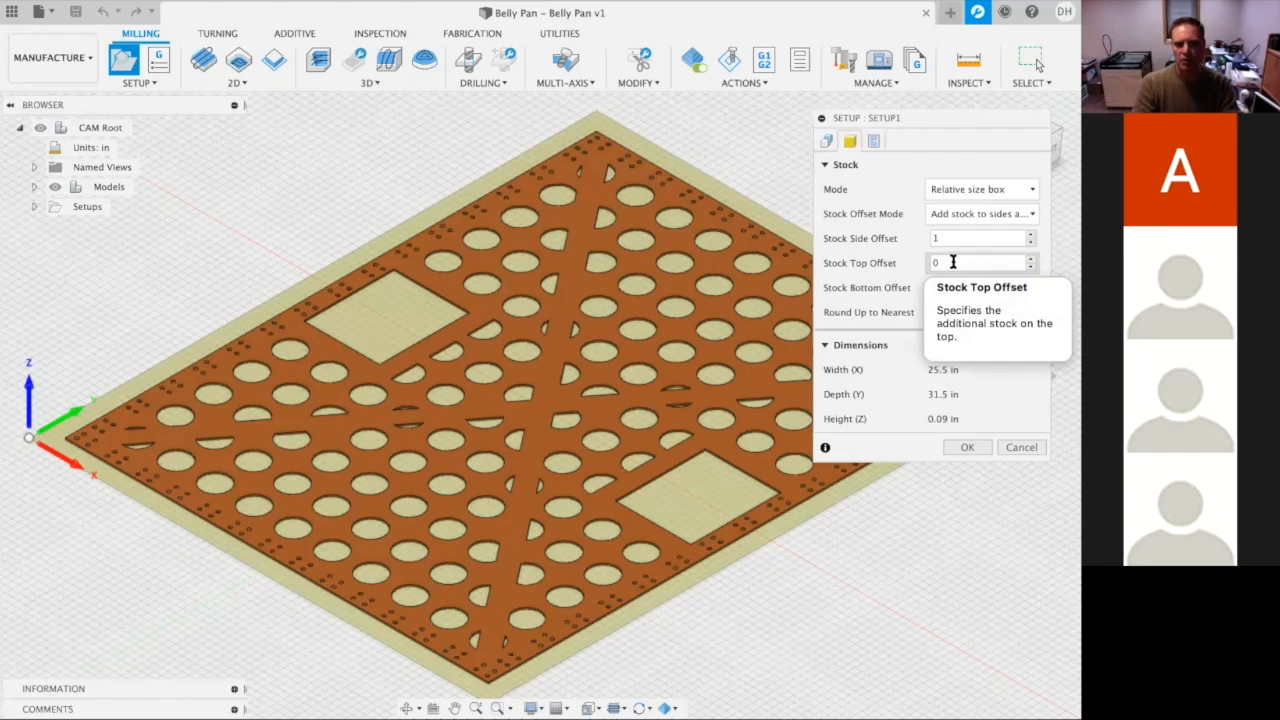
pyautogui.press('Tab')
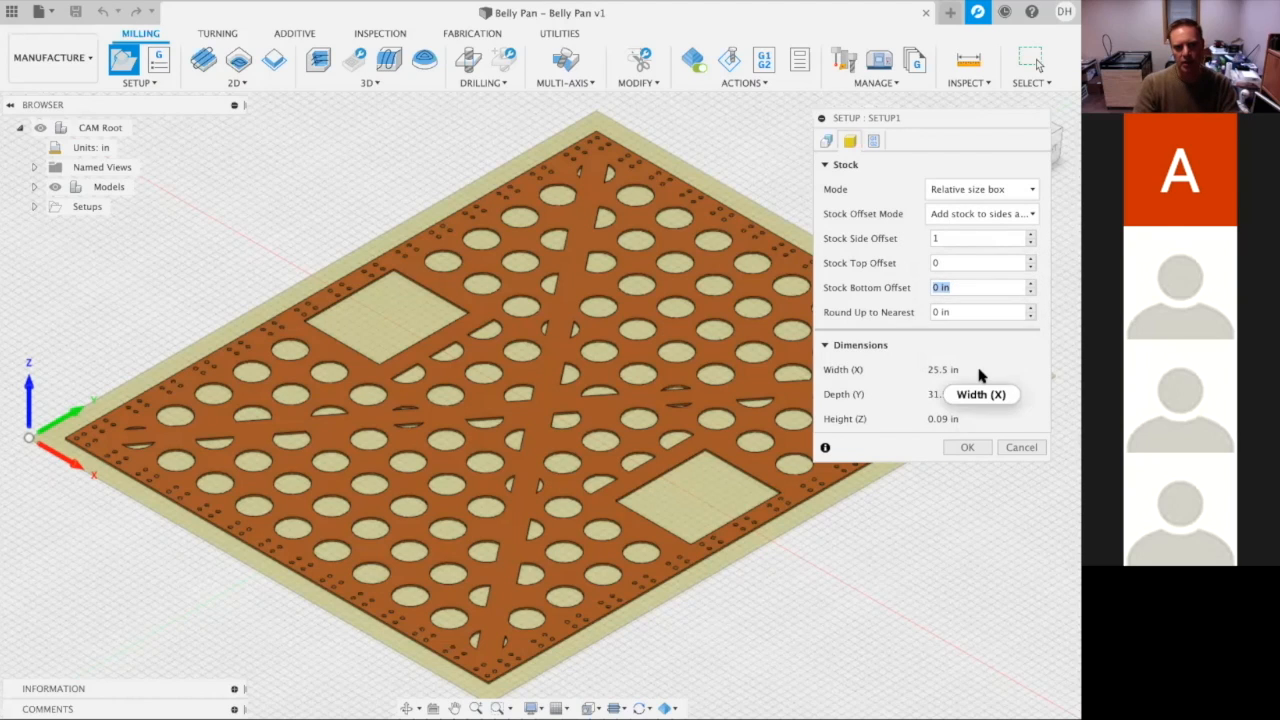
pyautogui.click(968, 448)
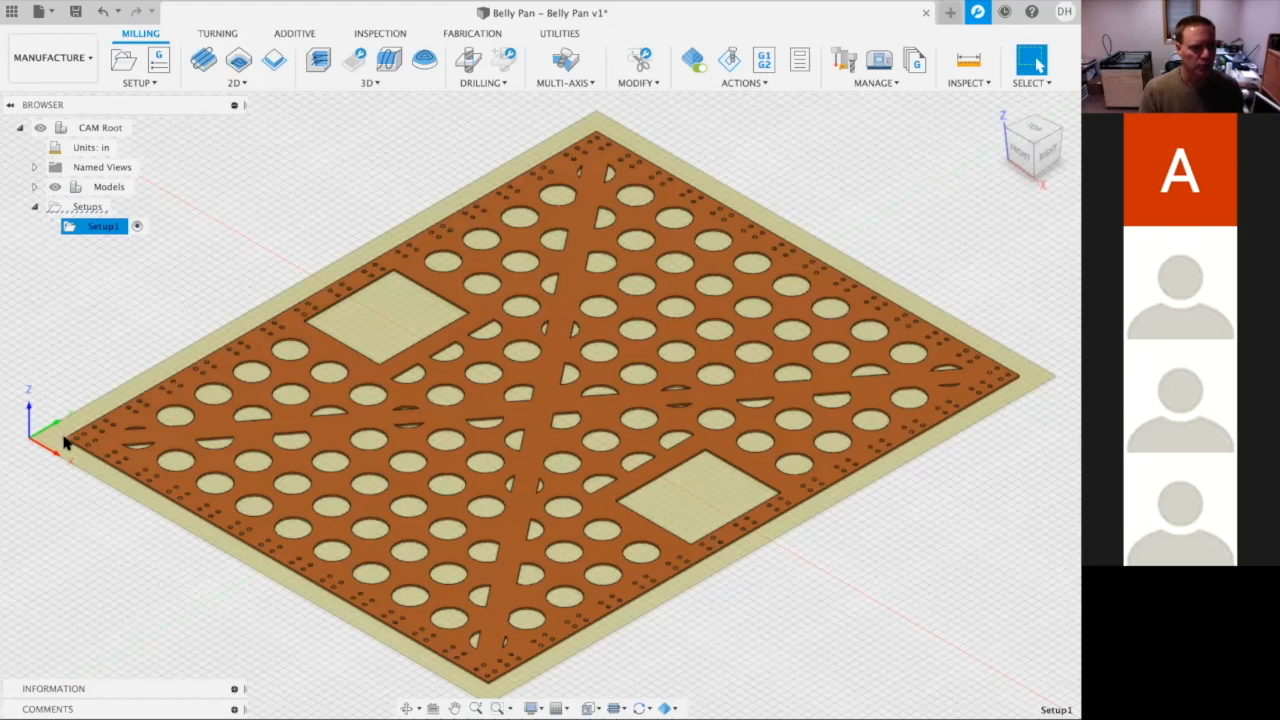
pyautogui.doubleClick(63, 440)
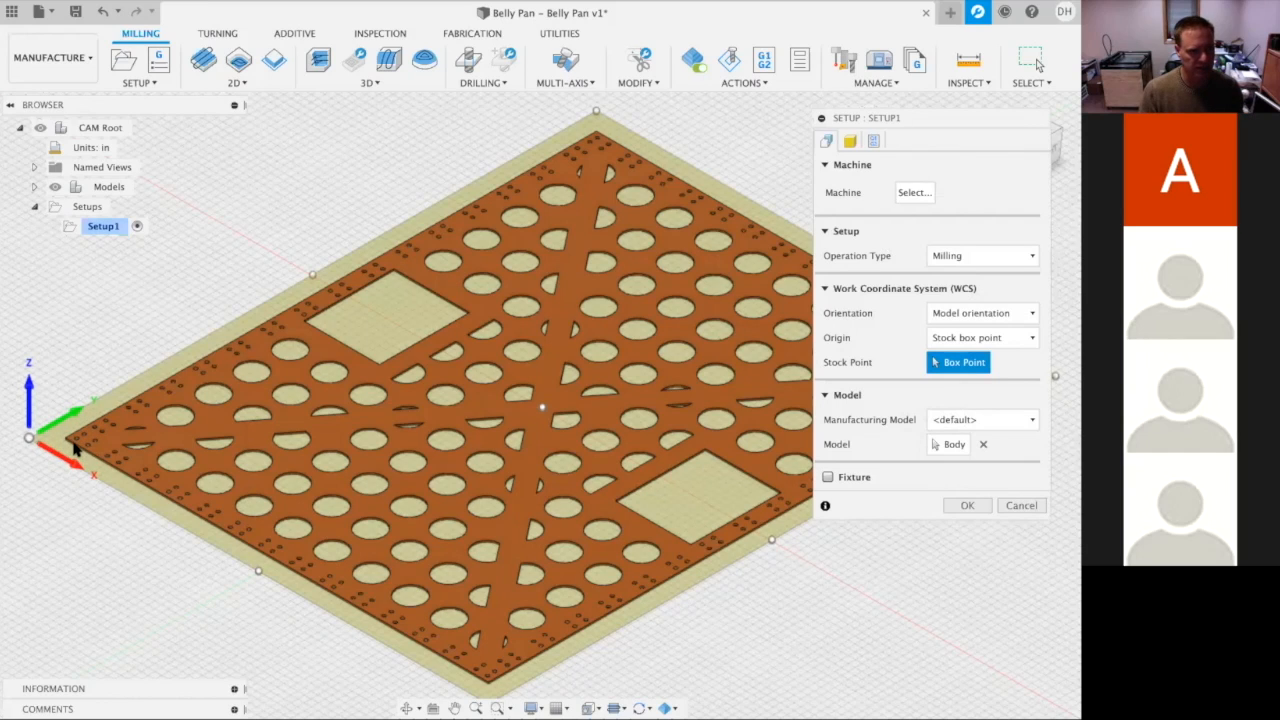
pyautogui.click(971, 510)
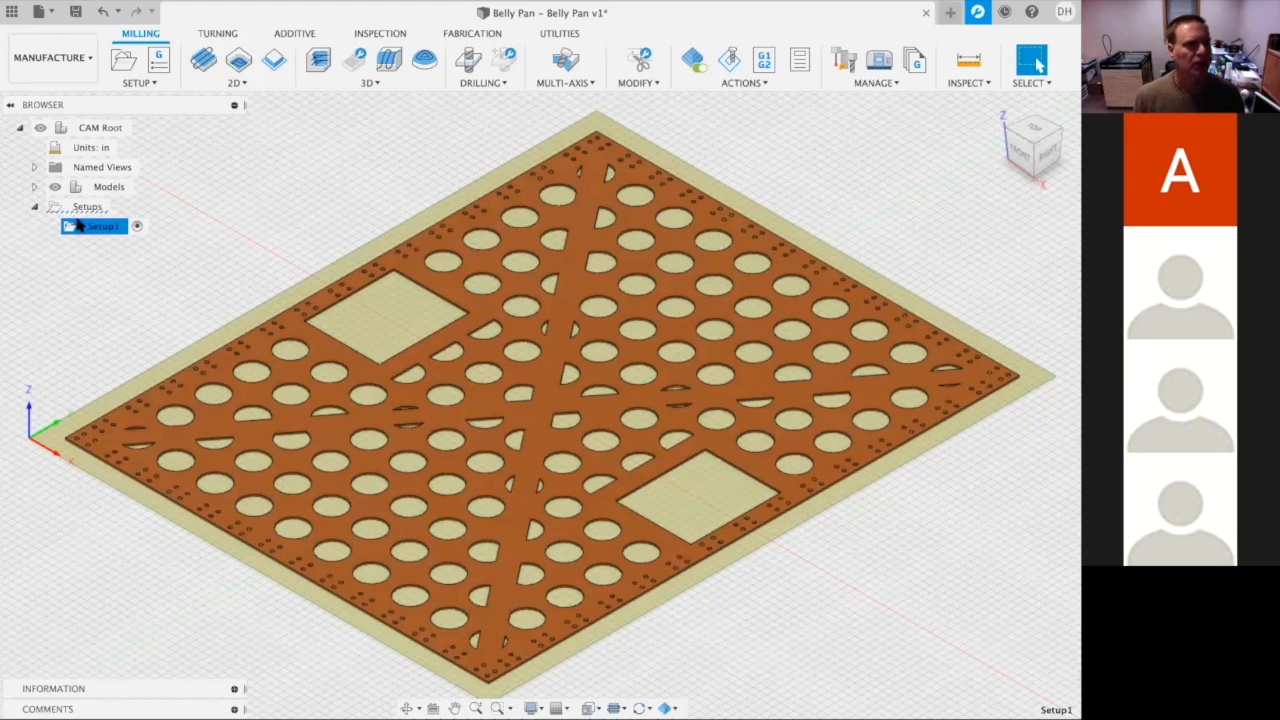
# - Start a 2D Bore operation using tool 2, the 1/8" Flat Endmill from the Velox Library, with the Aluminum cutting data
pyautogui.click(236, 82)
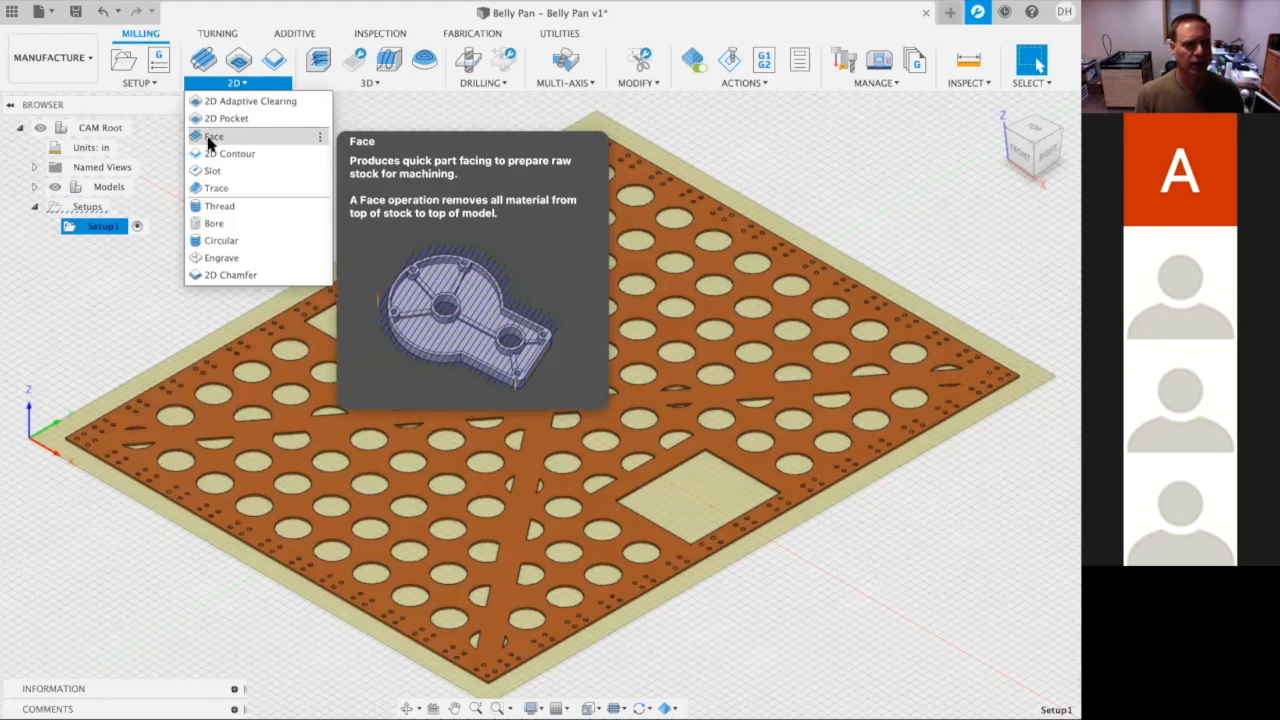
pyautogui.click(216, 223)
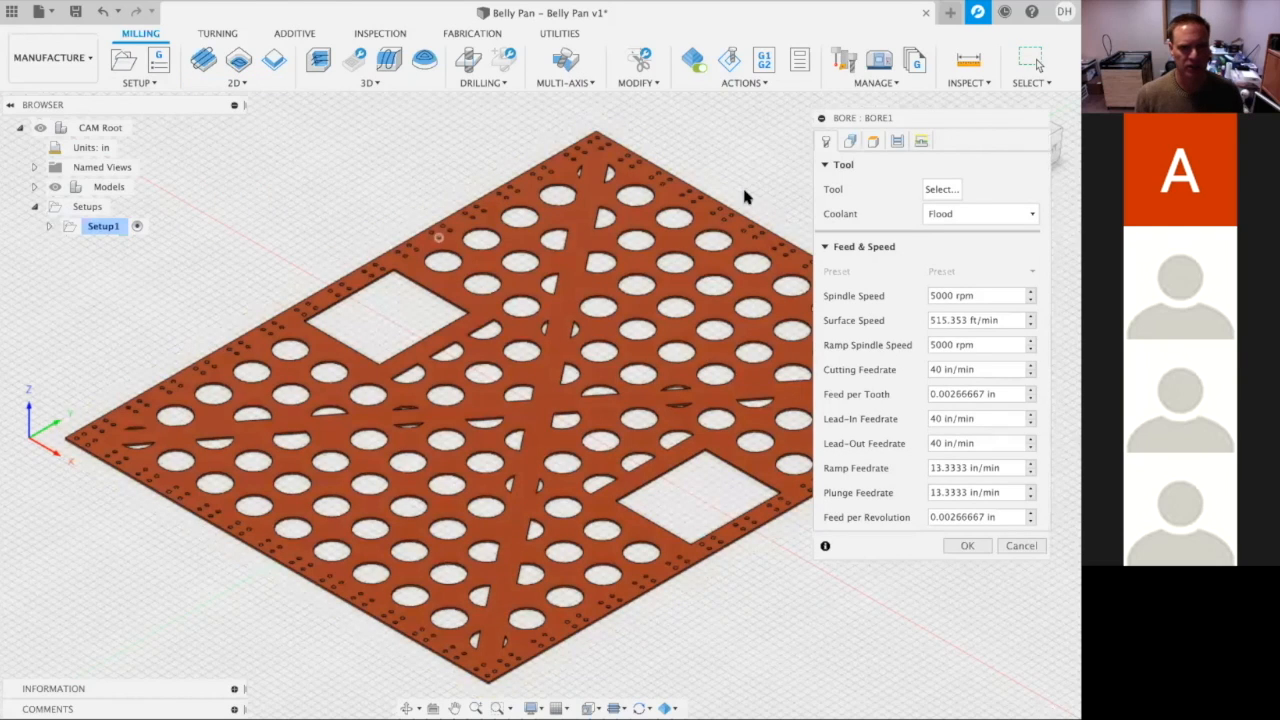
pyautogui.click(941, 189)
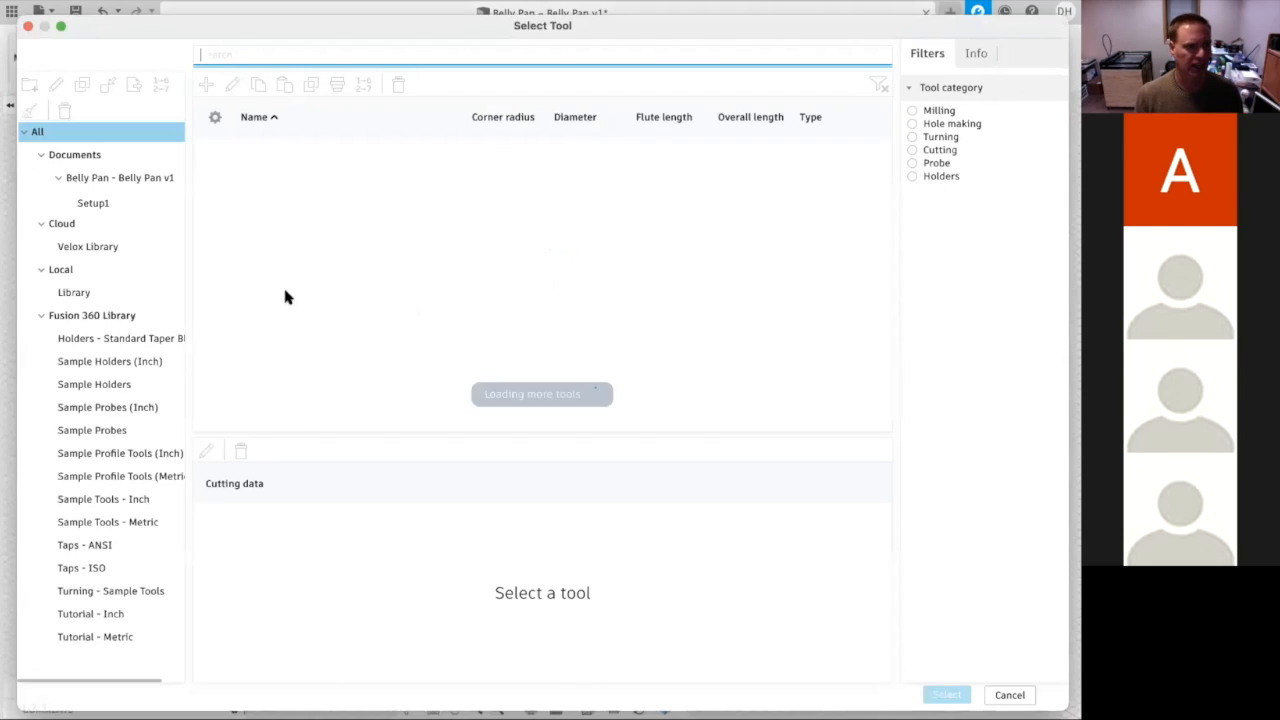
pyautogui.click(90, 247)
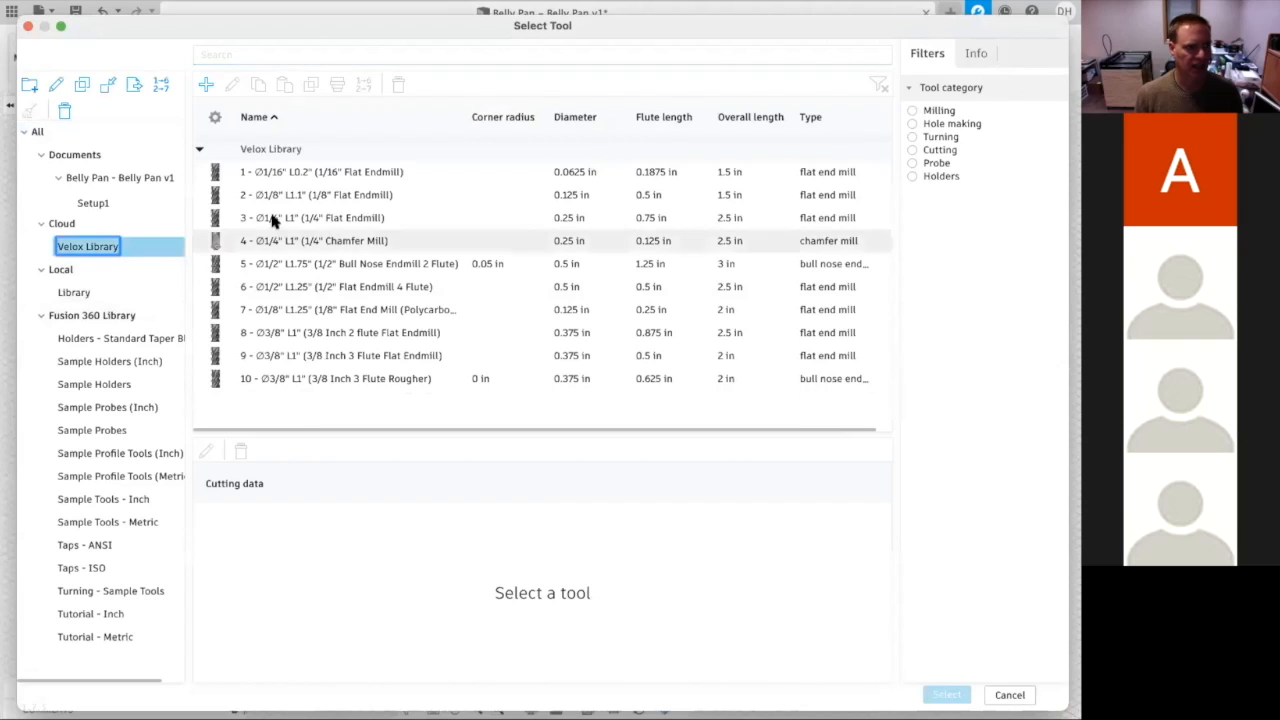
pyautogui.click(300, 195)
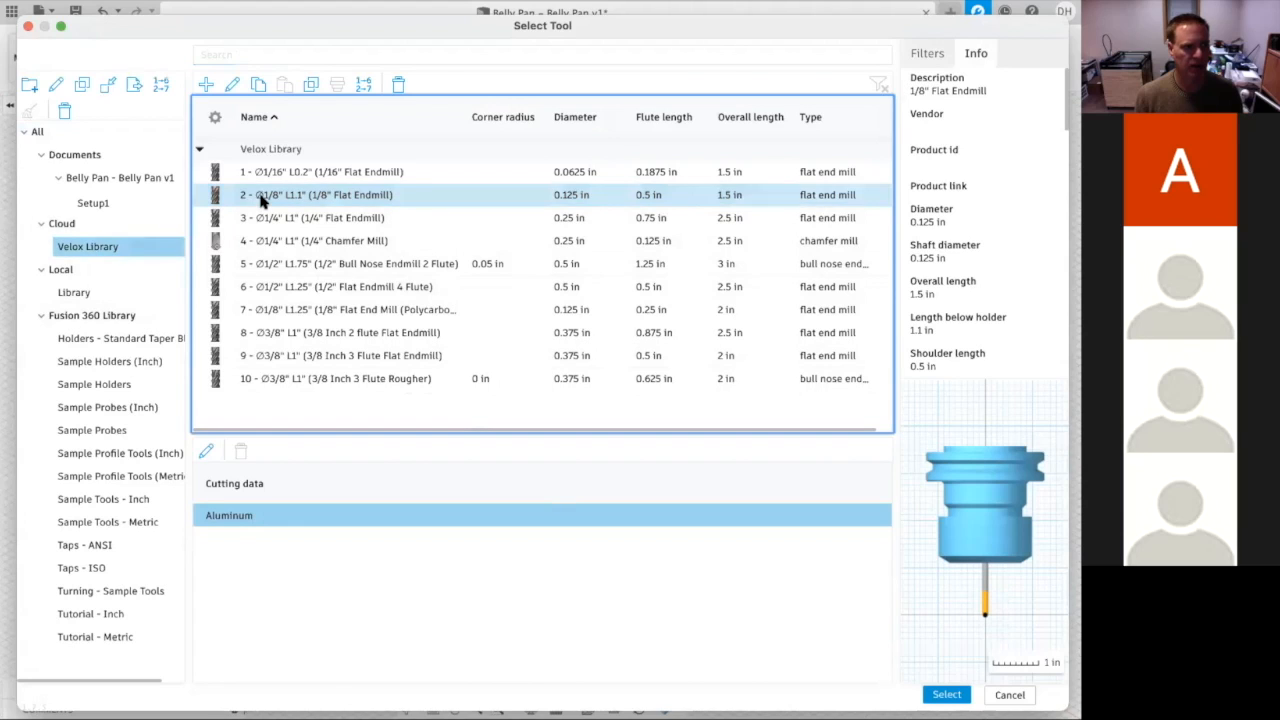
pyautogui.click(946, 694)
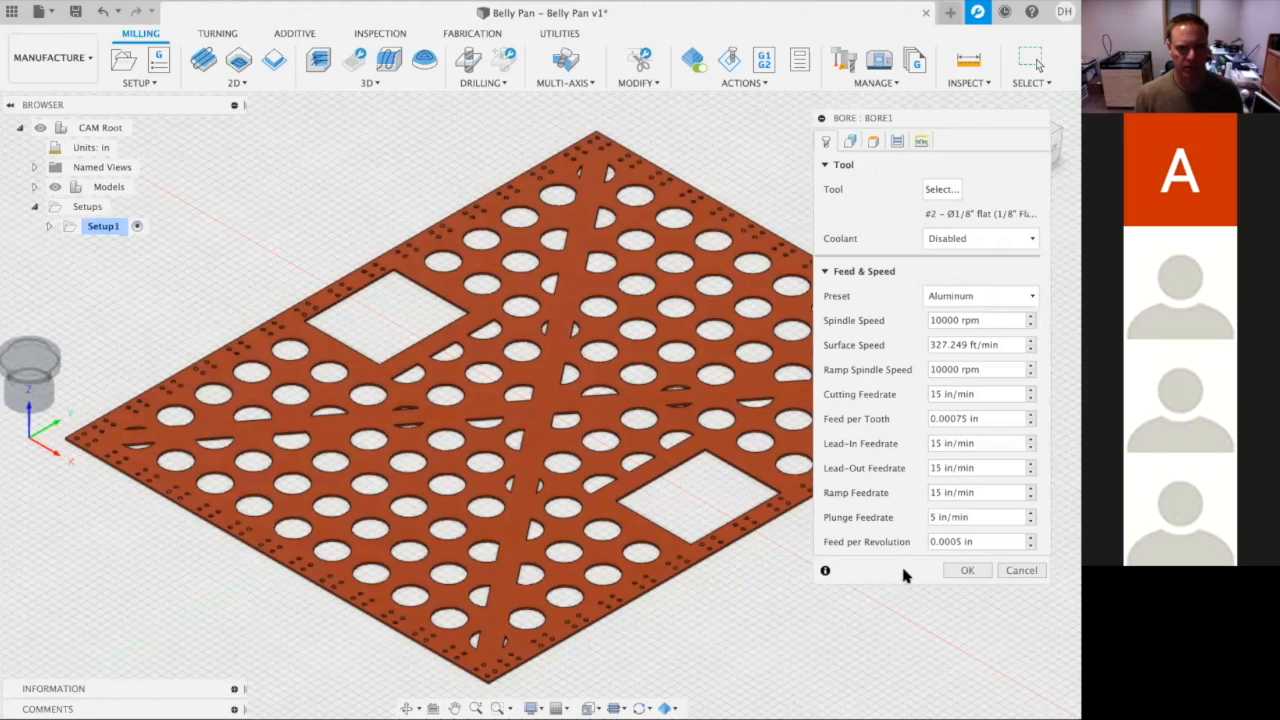
# - Select the small hole at the plate's left corner as bore geometry and include all holes of the same diameter
pyautogui.click(850, 141)
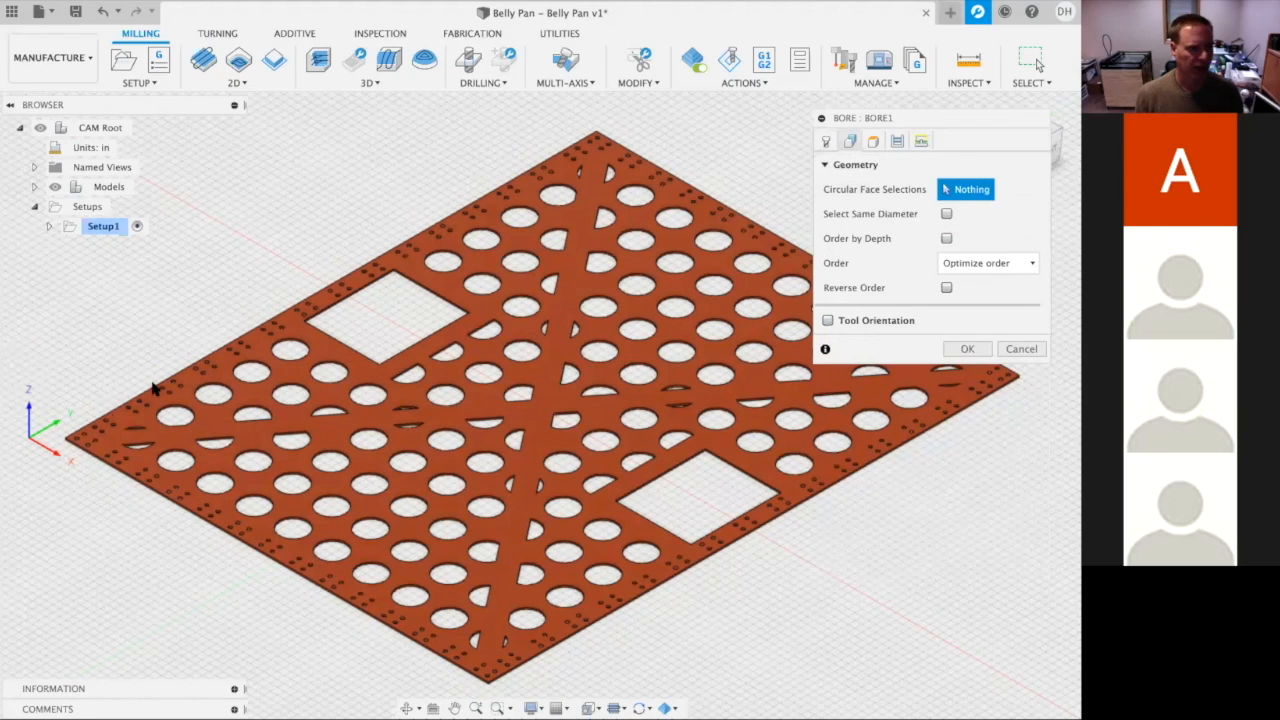
pyautogui.scroll(-5, 80, 438)
pyautogui.scroll(8, 78, 438)
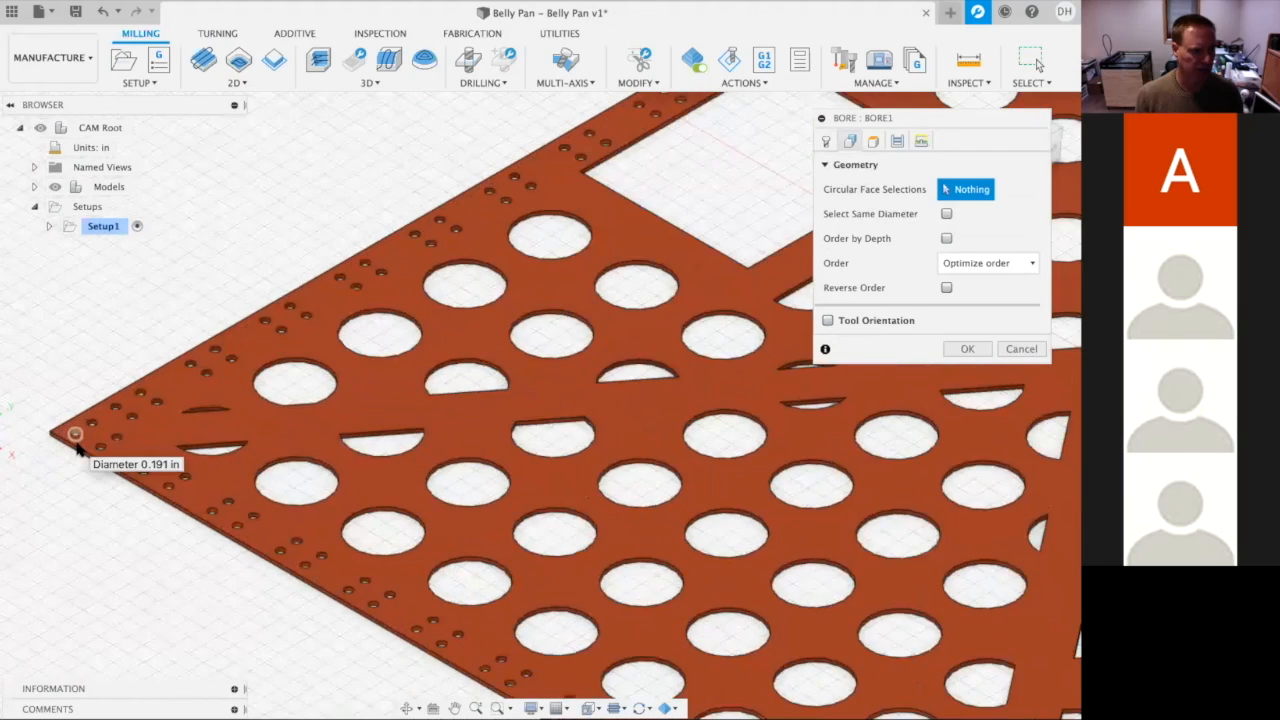
pyautogui.click(74, 426)
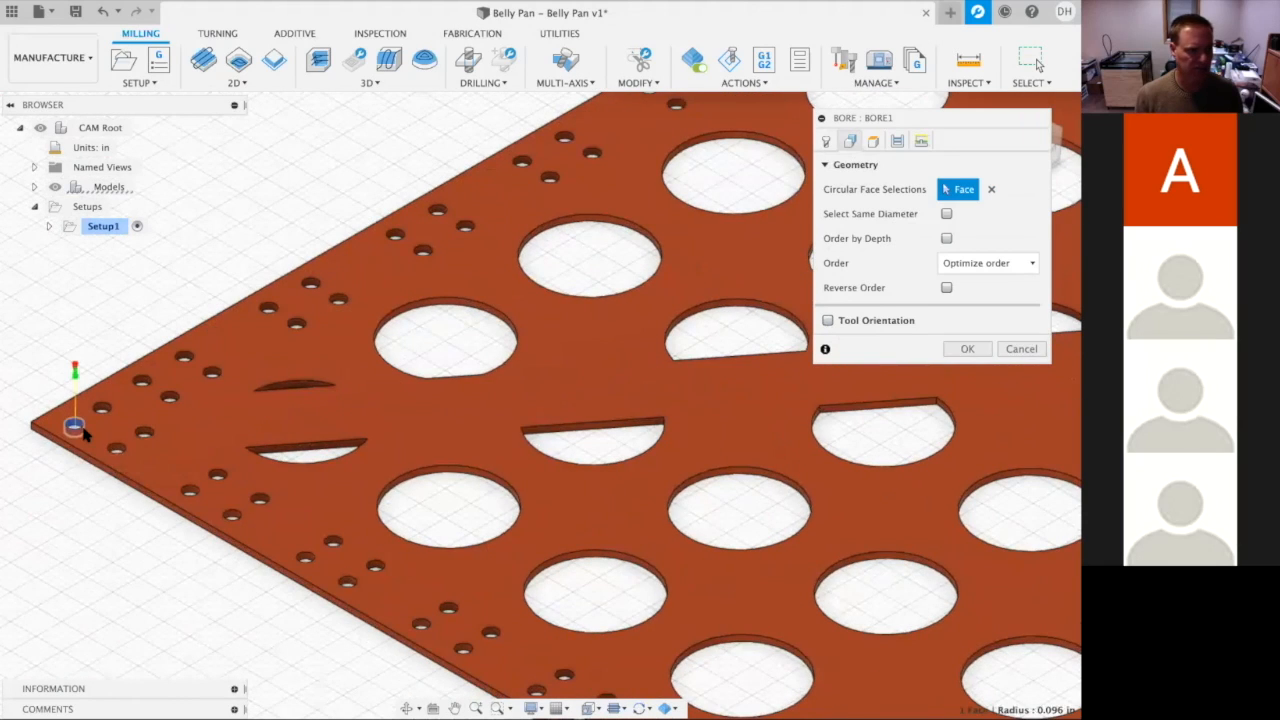
pyautogui.click(946, 215)
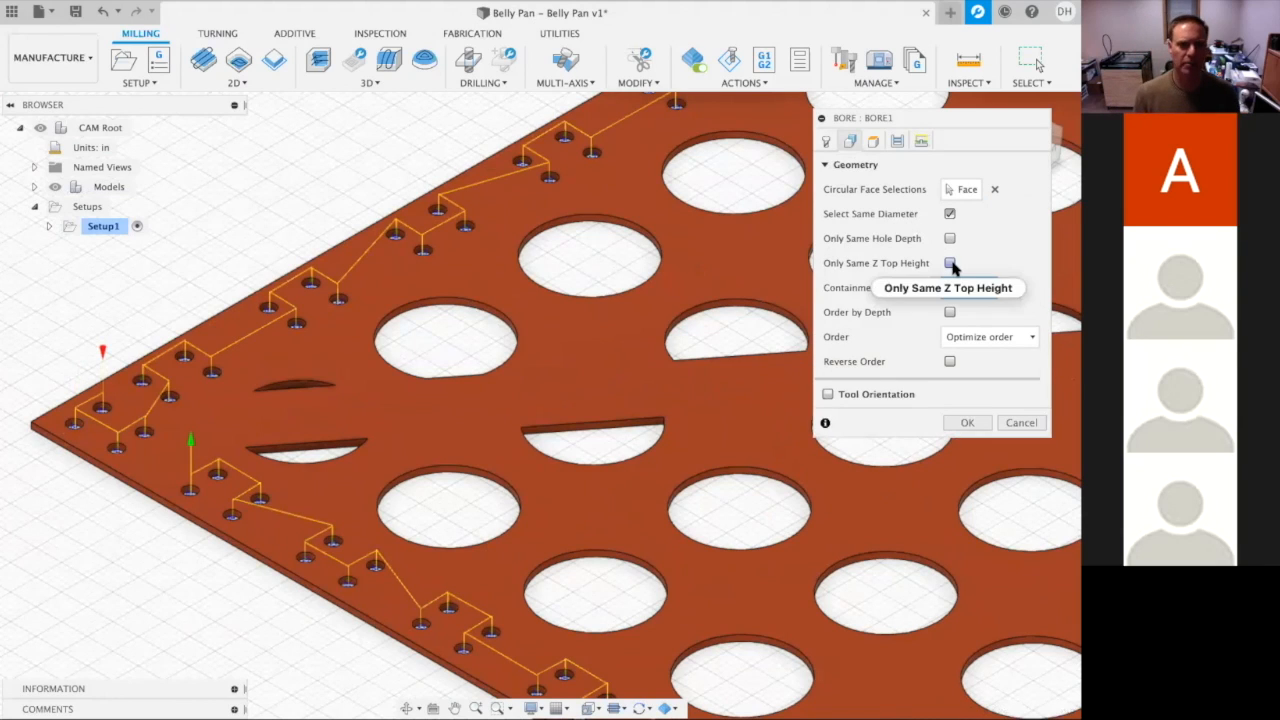
pyautogui.moveTo(953, 266)
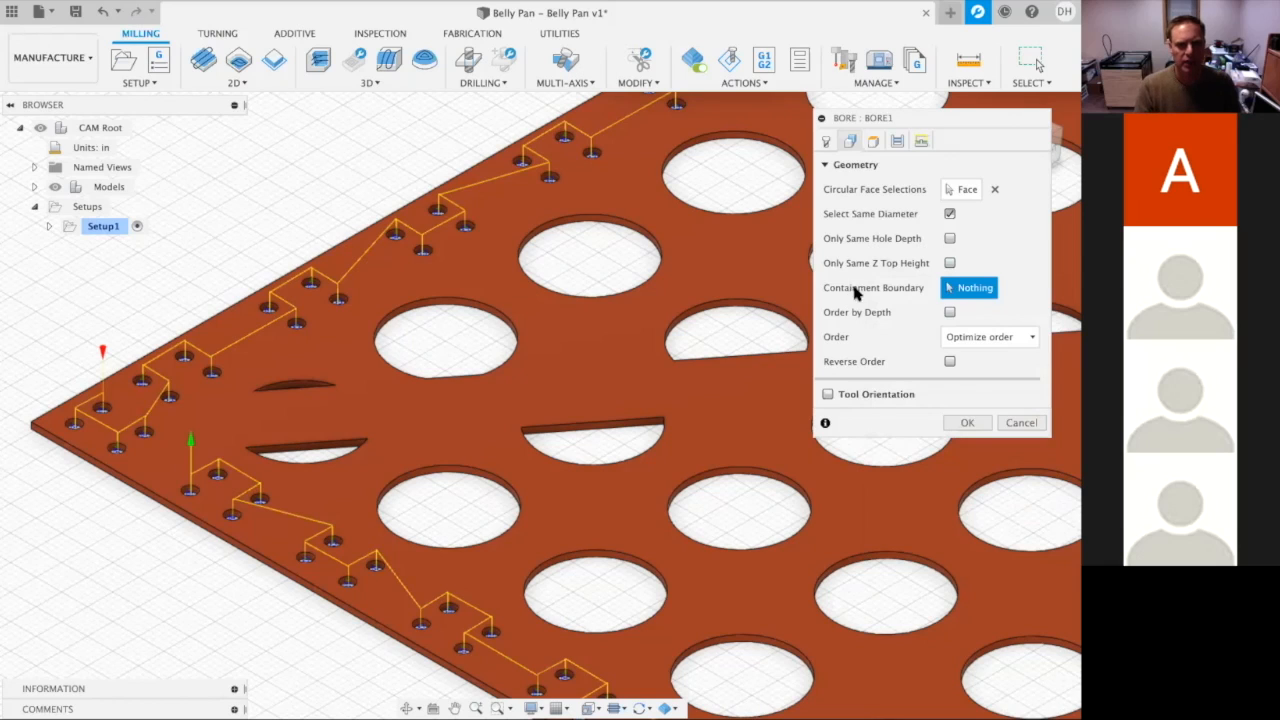
# - Set the bore's bottom height offset to -.02 in from the hole bottom
pyautogui.click(871, 145)
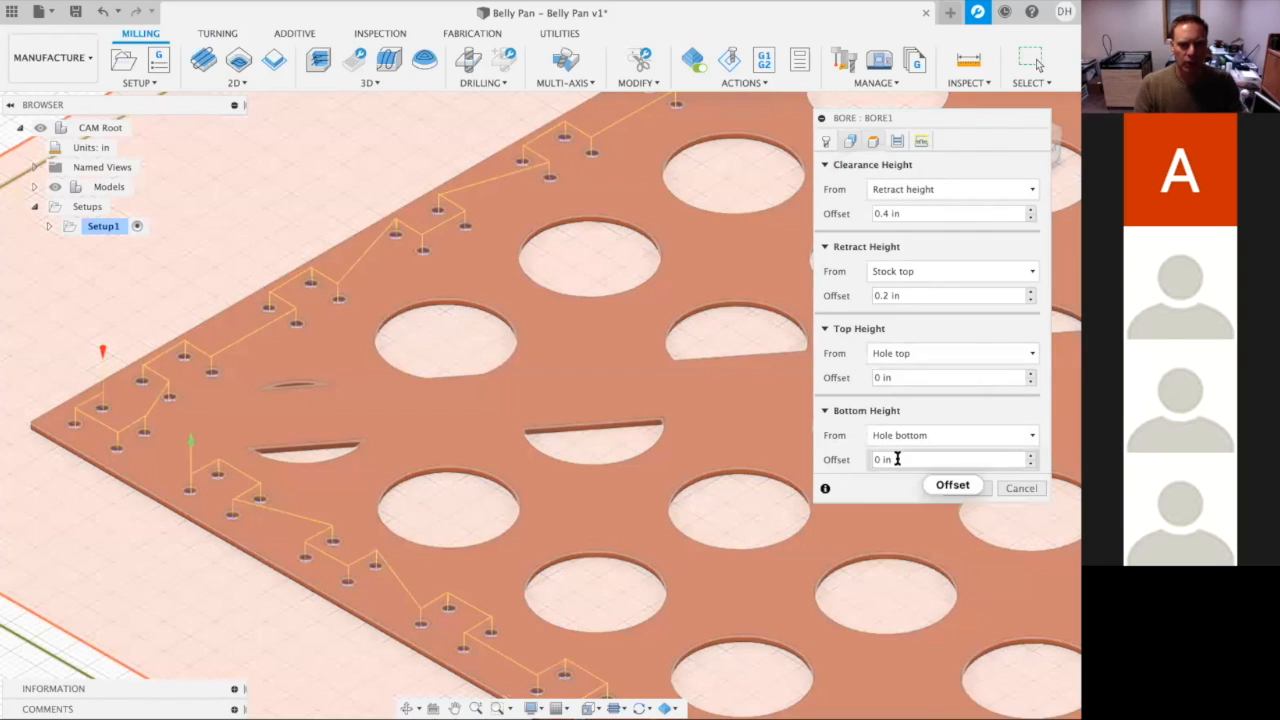
pyautogui.click(892, 459)
pyautogui.write('-')
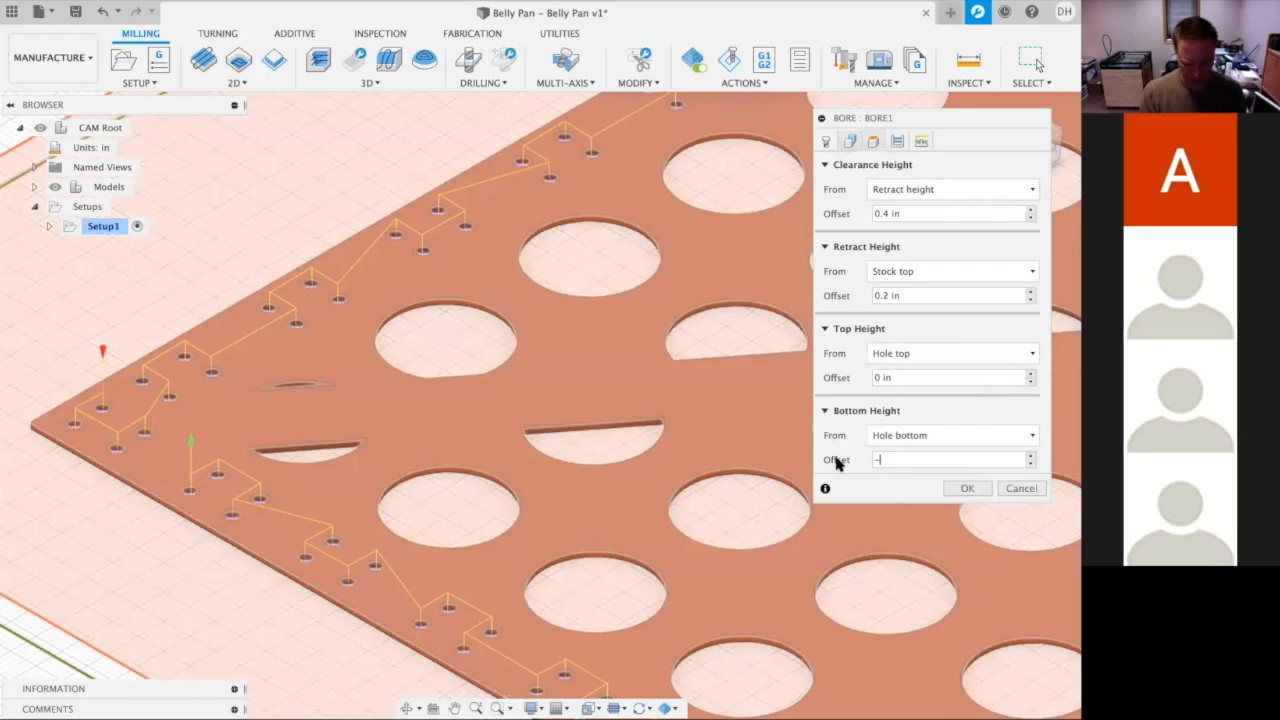
pyautogui.write('.02')
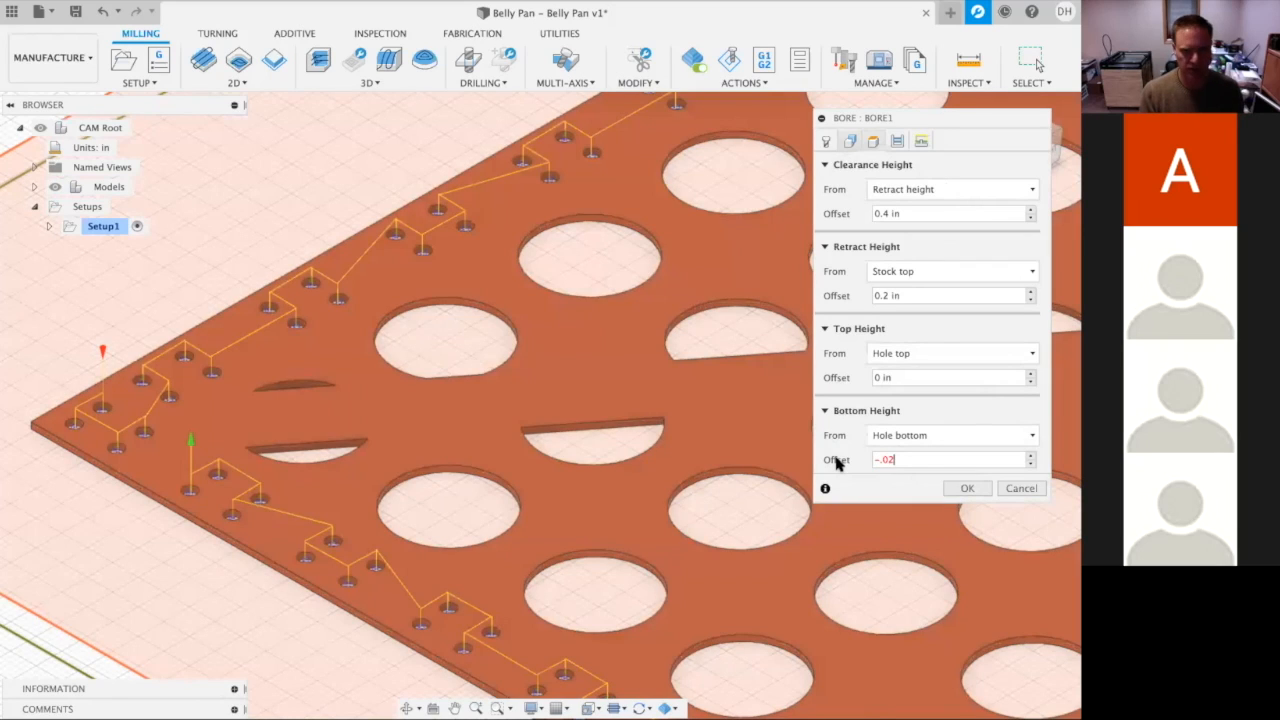
pyautogui.press('Tab')
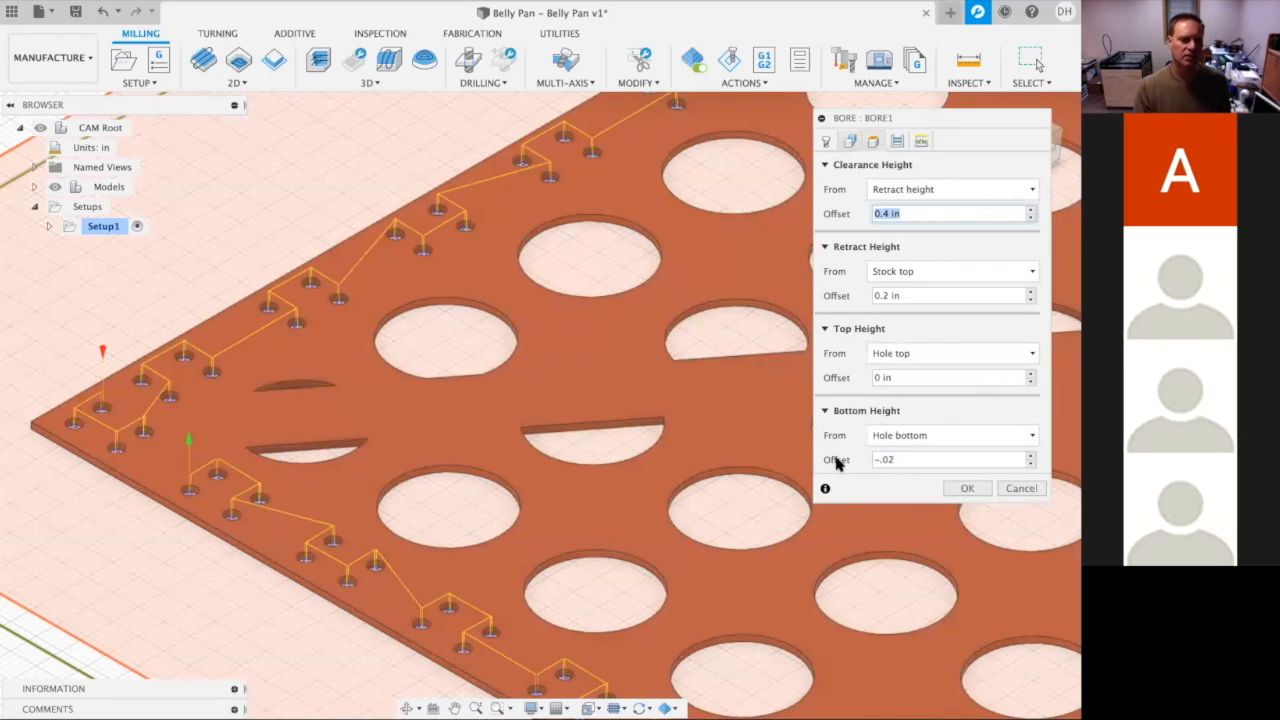
# - Review the bore's passes and linking settings, keep the defaults, and generate the toolpath
pyautogui.click(896, 142)
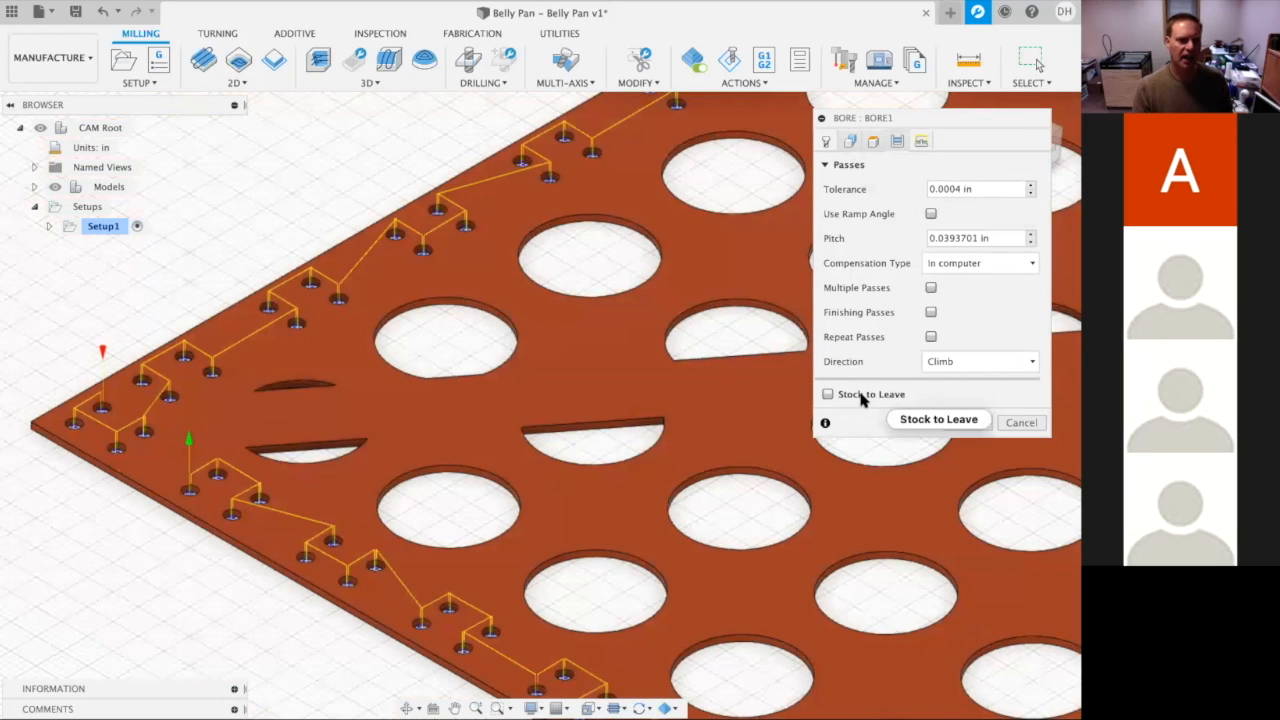
pyautogui.moveTo(857, 398)
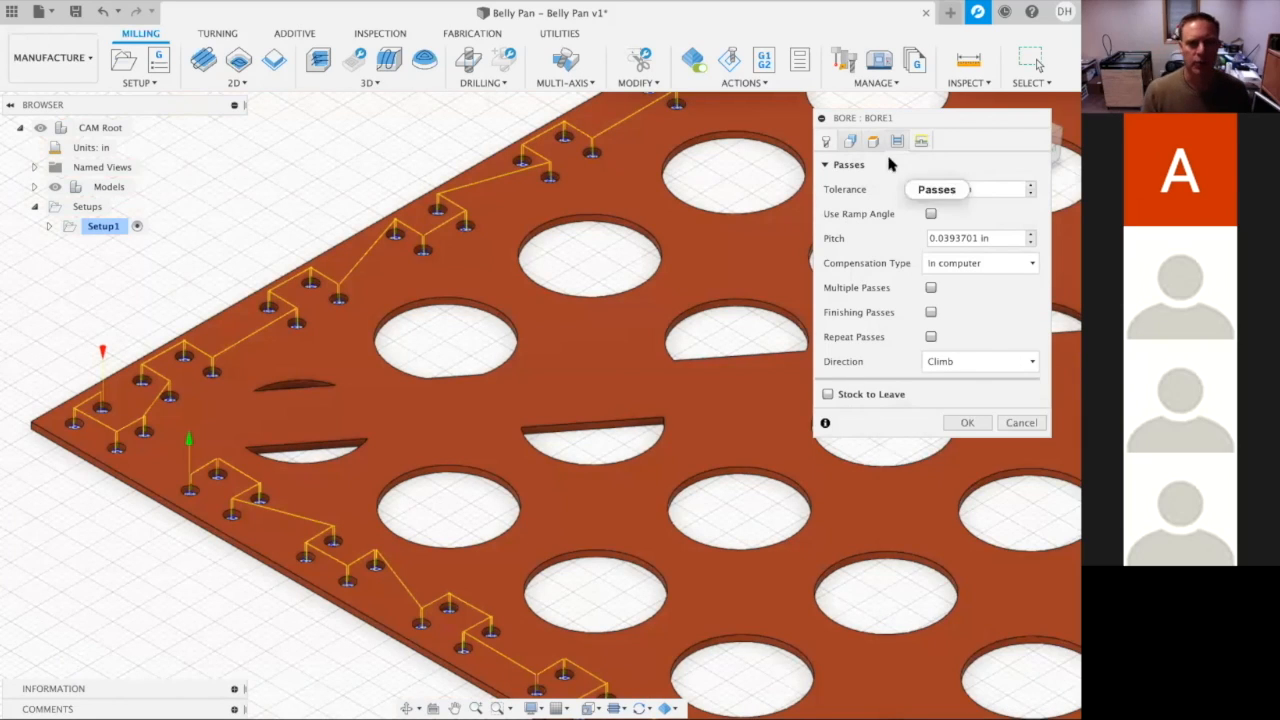
pyautogui.click(920, 142)
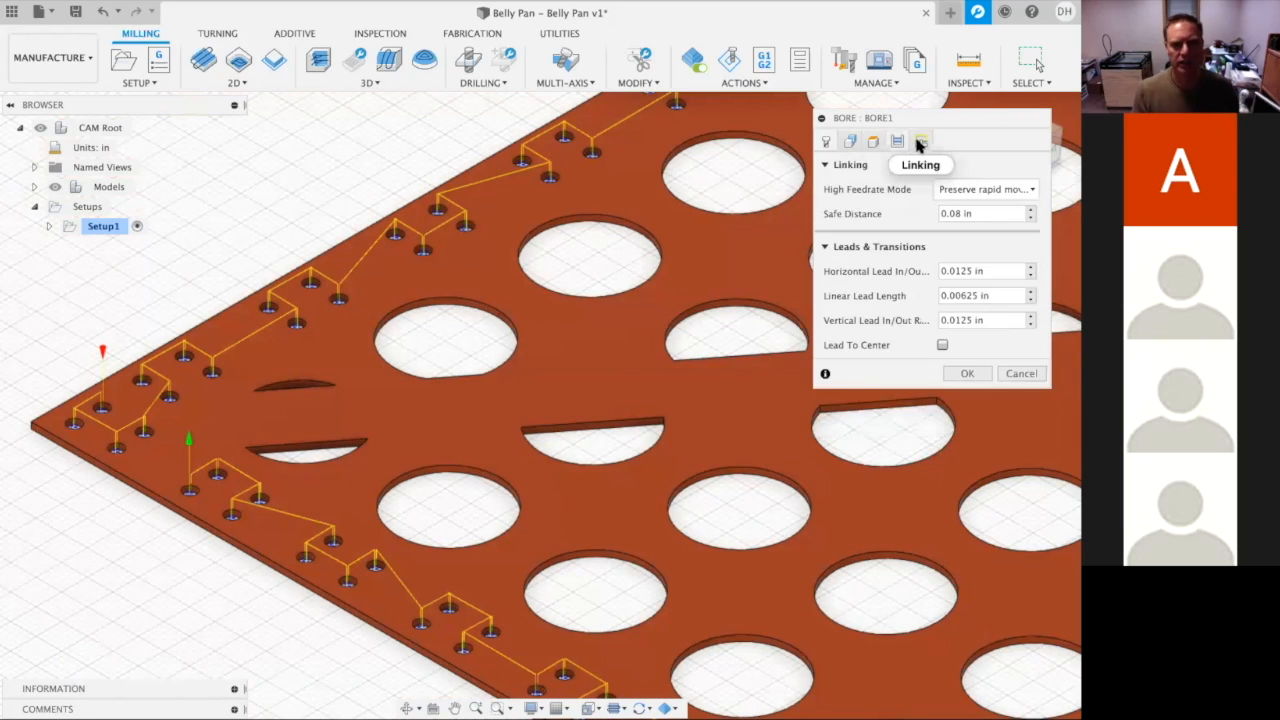
pyautogui.click(968, 374)
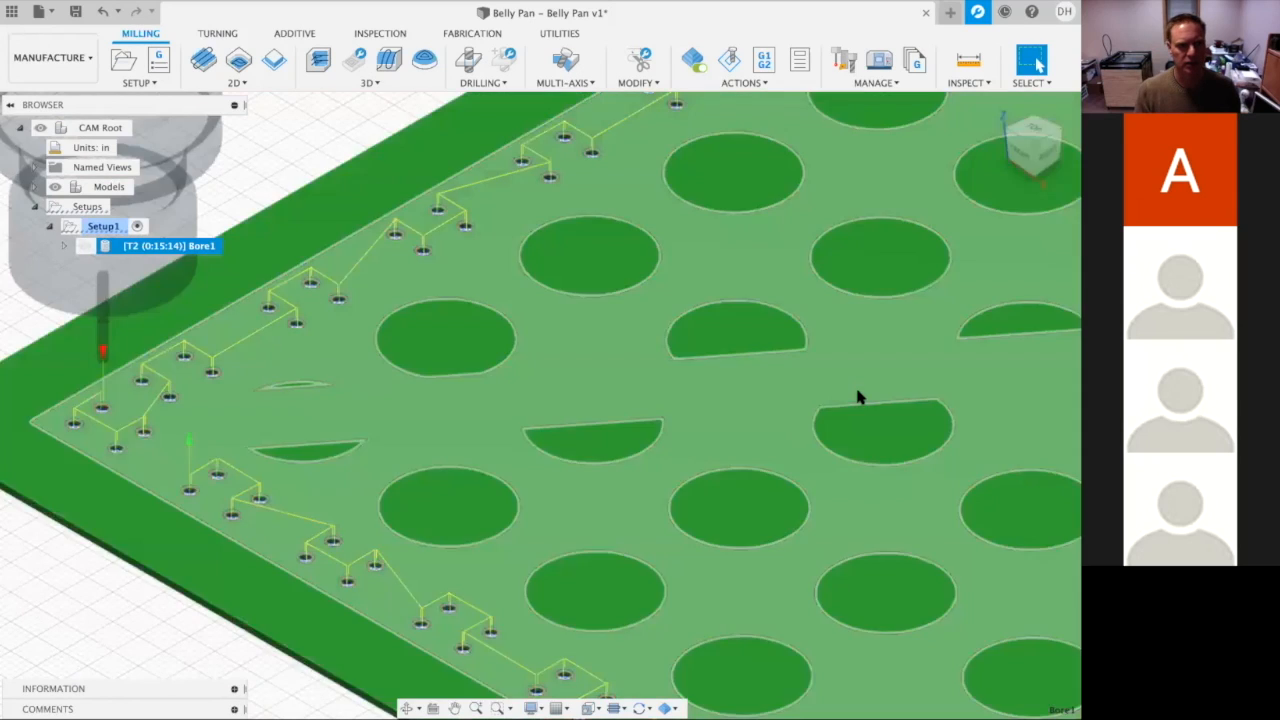
# - Check the bore toolpath across the plate and save the belly pan as a new version with the description "User Saved"
pyautogui.scroll(-5, 857, 397)
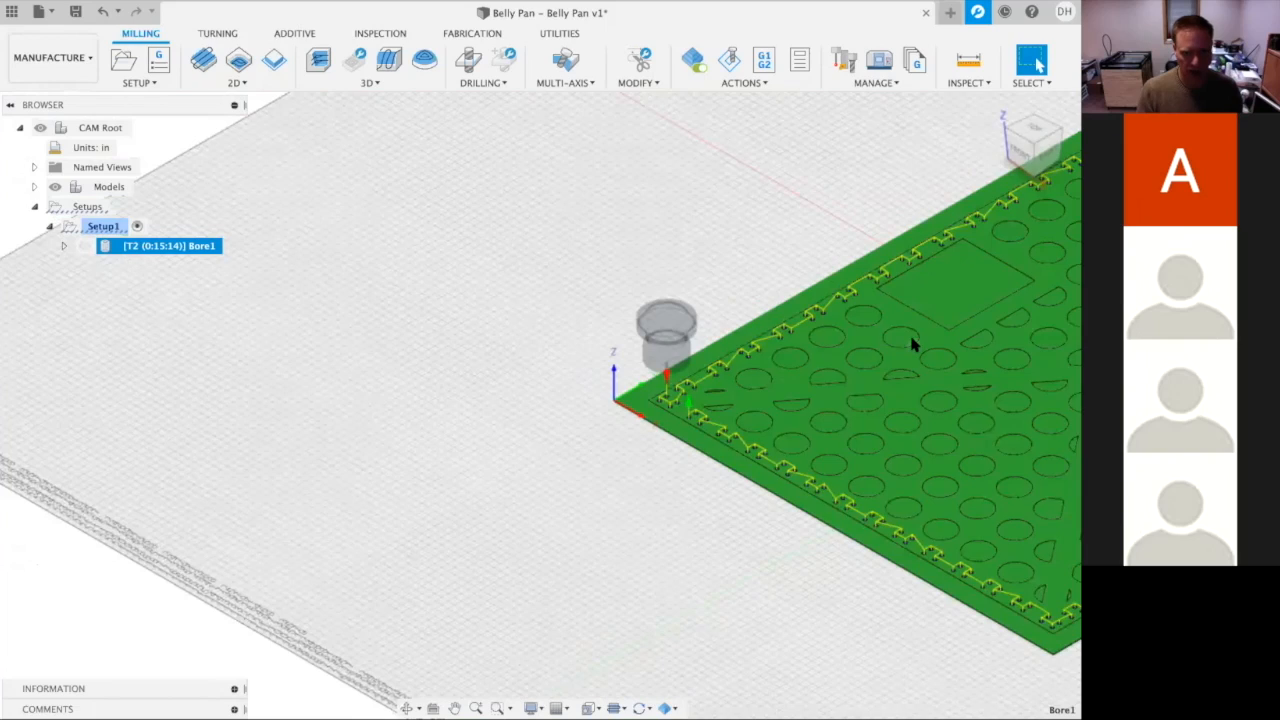
pyautogui.moveTo(911, 340); pyautogui.dragTo(558, 375, button='middle')
pyautogui.scroll(4, 558, 375)
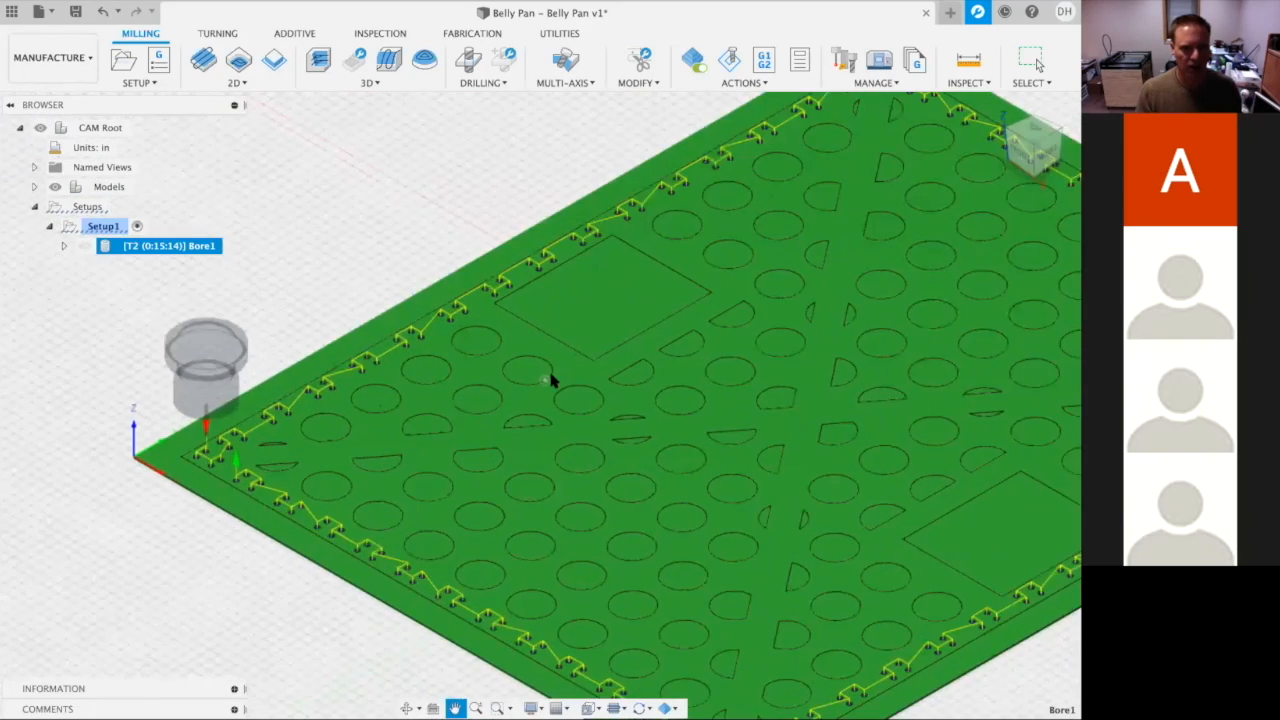
pyautogui.scroll(-6, 549, 374)
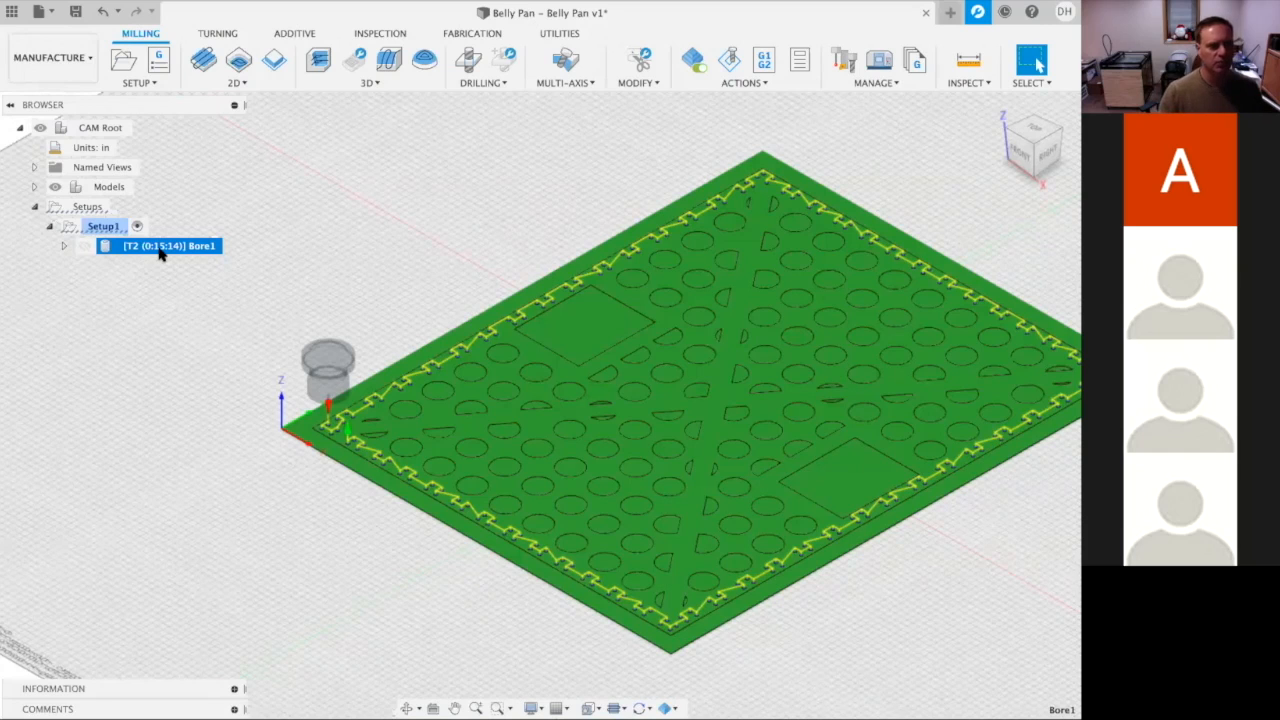
pyautogui.press('super+s')
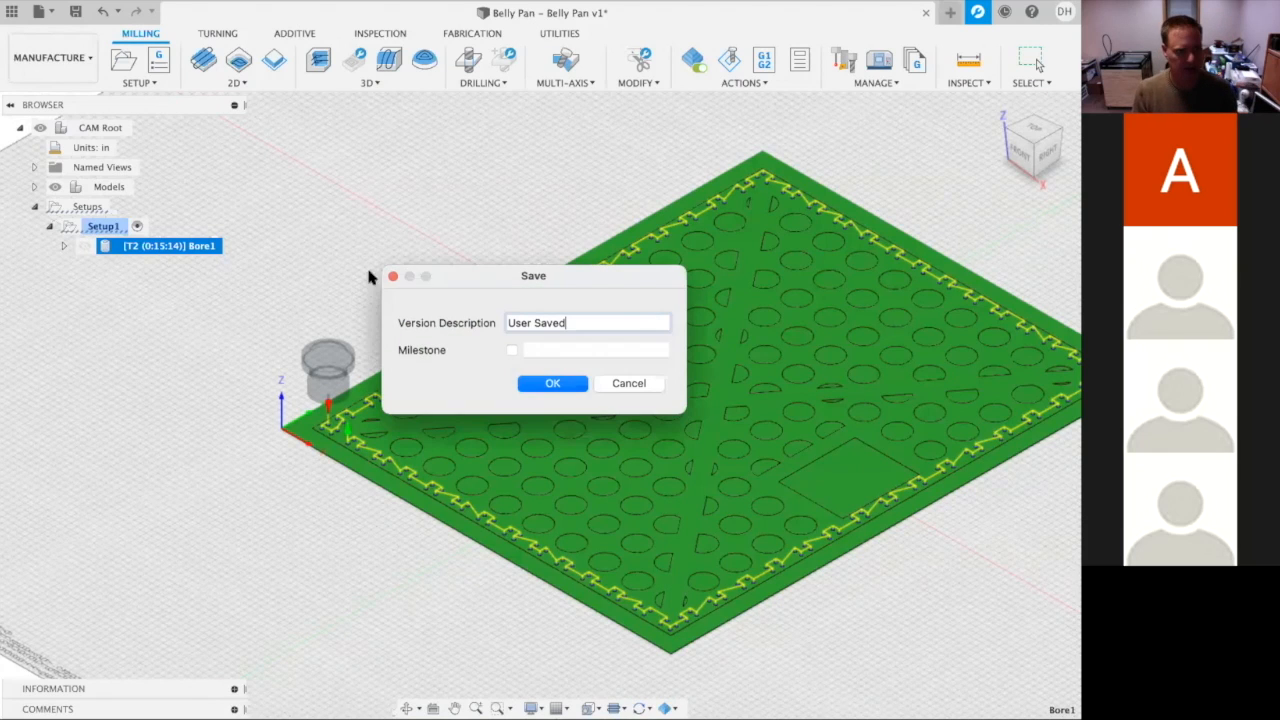
pyautogui.click(566, 384)
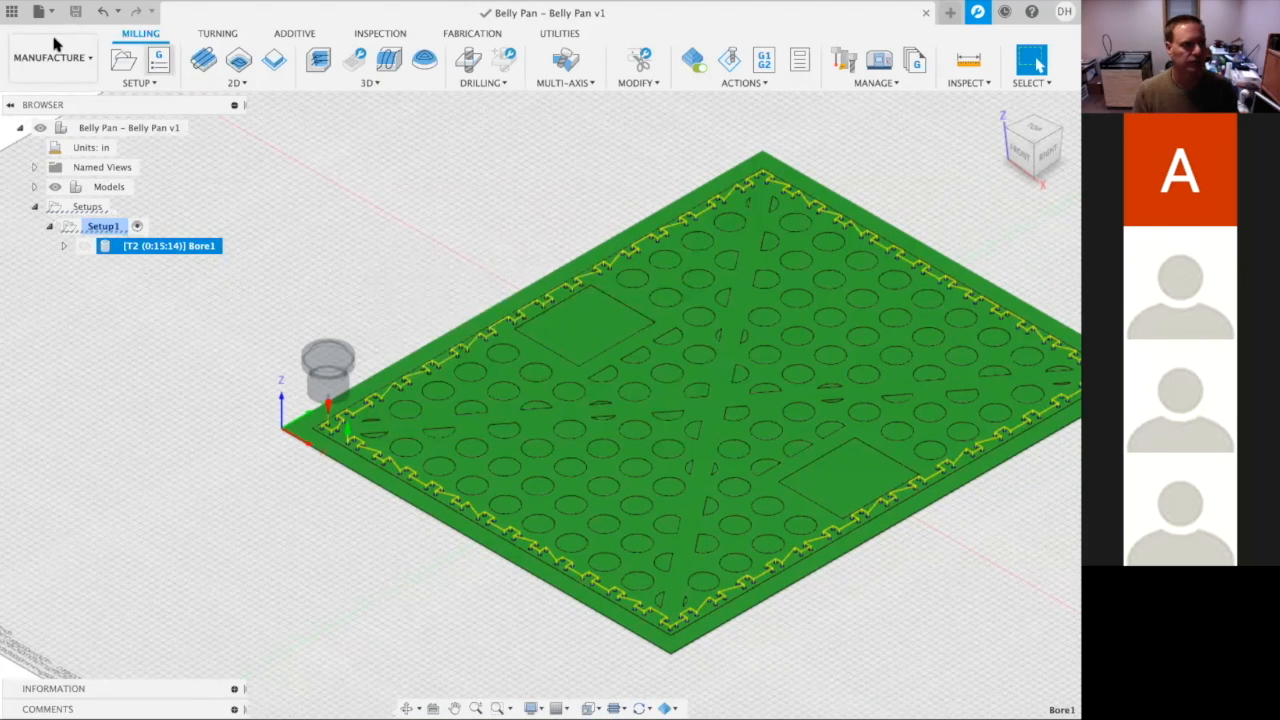
# - Open the Side Bar design from the project files and examine its machining setups and operations
pyautogui.click(11, 11)
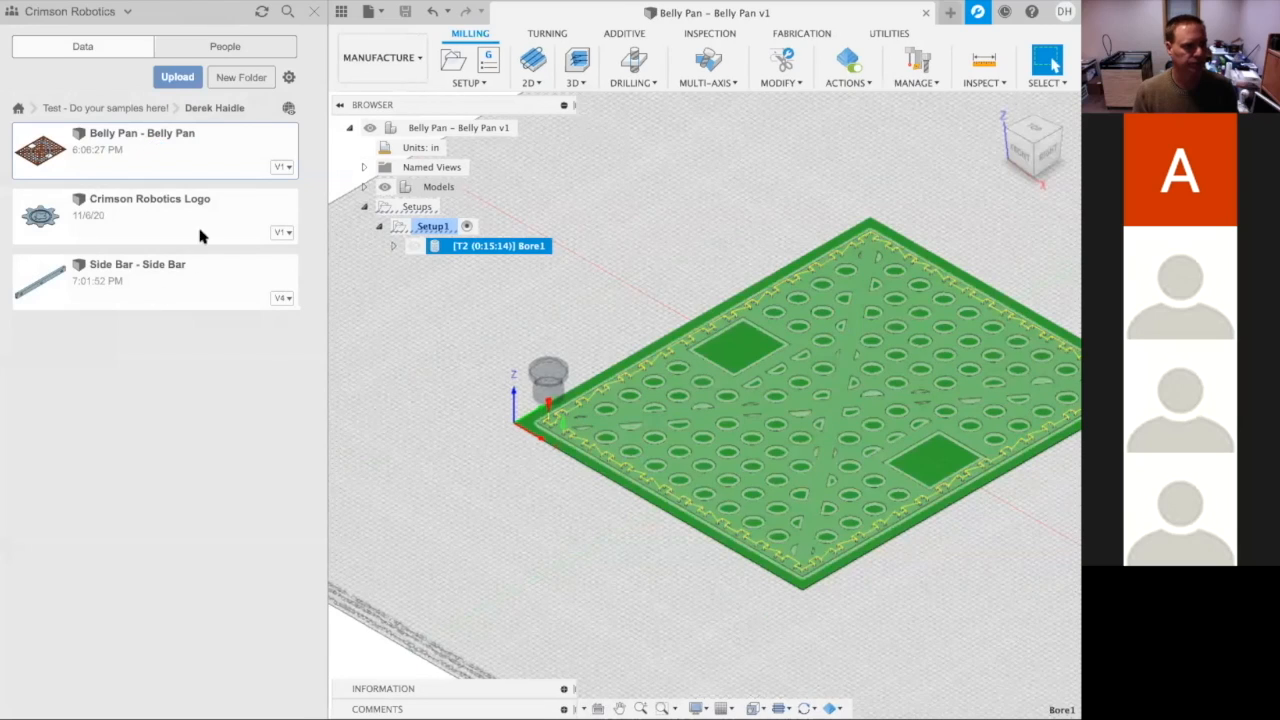
pyautogui.doubleClick(176, 266)
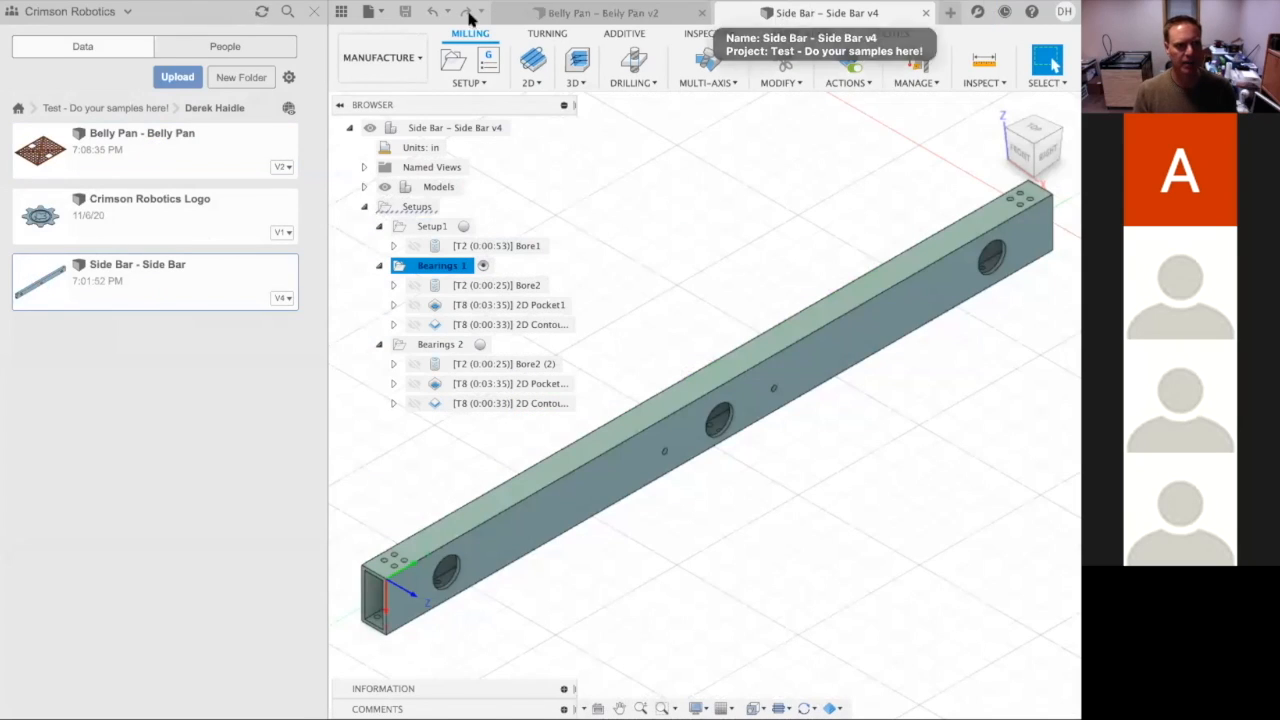
pyautogui.click(313, 12)
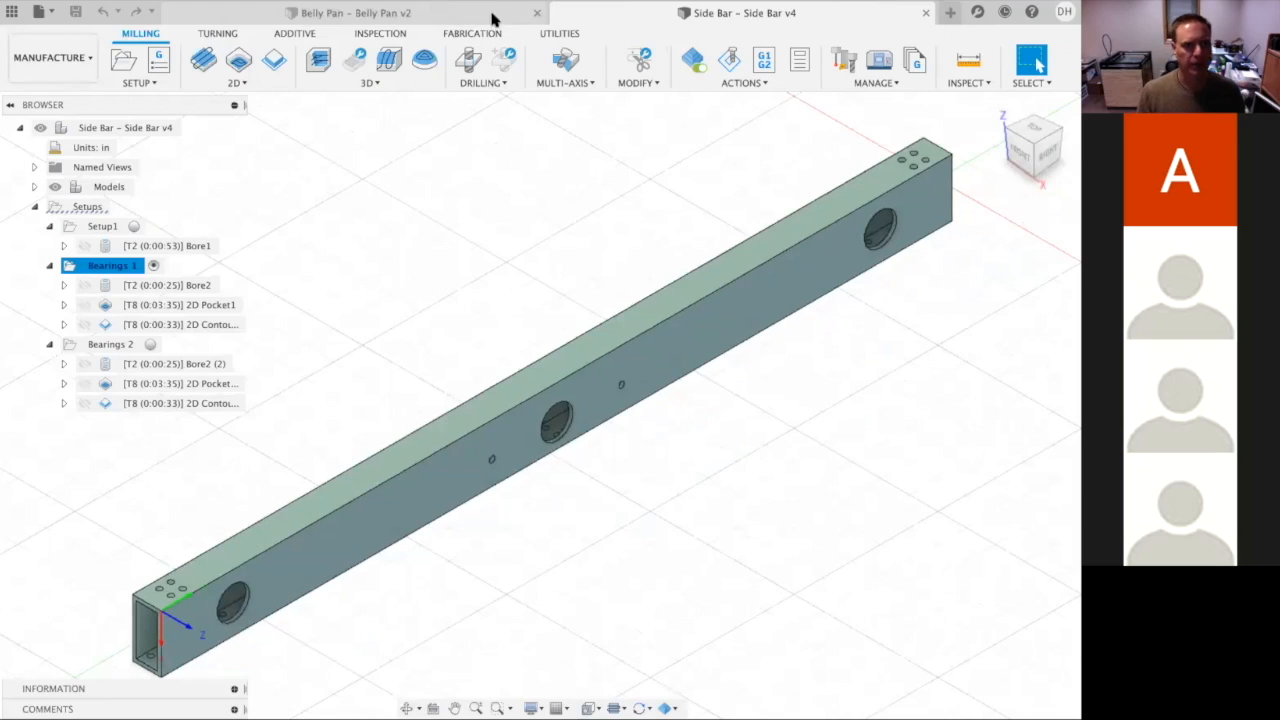
pyautogui.moveTo(163, 324); pyautogui.dragTo(165, 292)
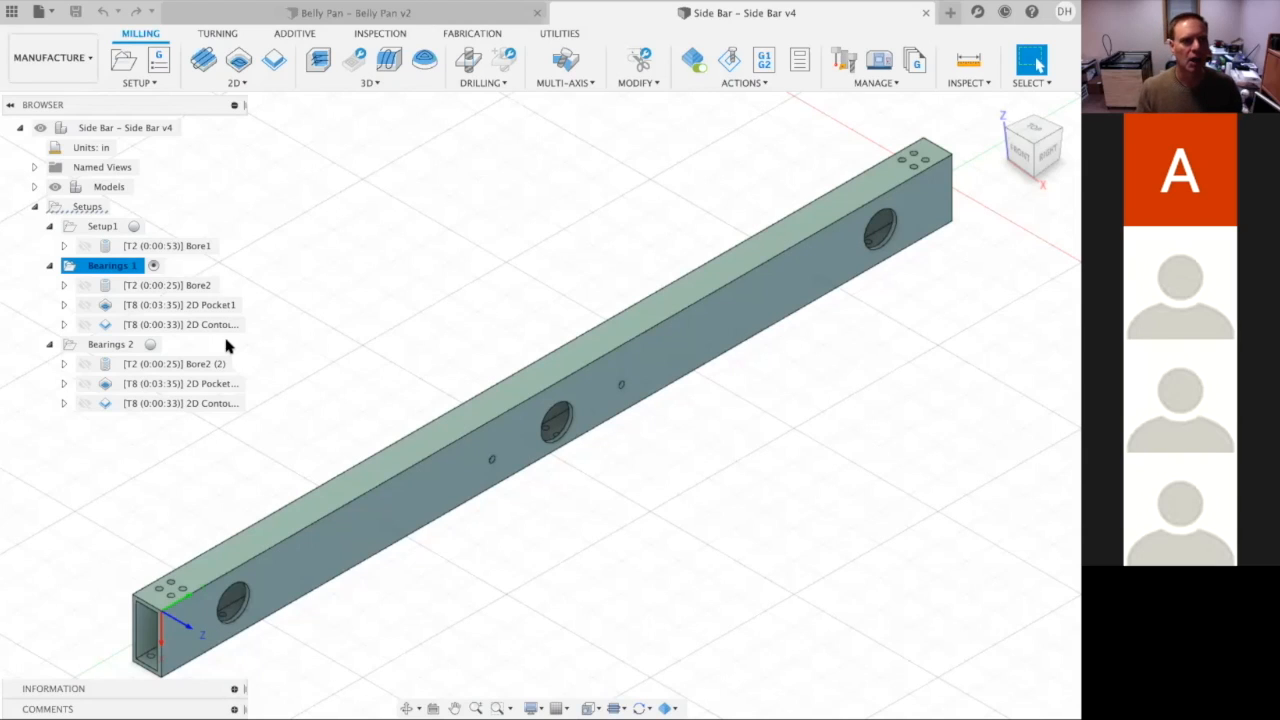
# - Return to the Belly Pan document and check the Bore1 toolpath against the whole plate
pyautogui.click(389, 13)
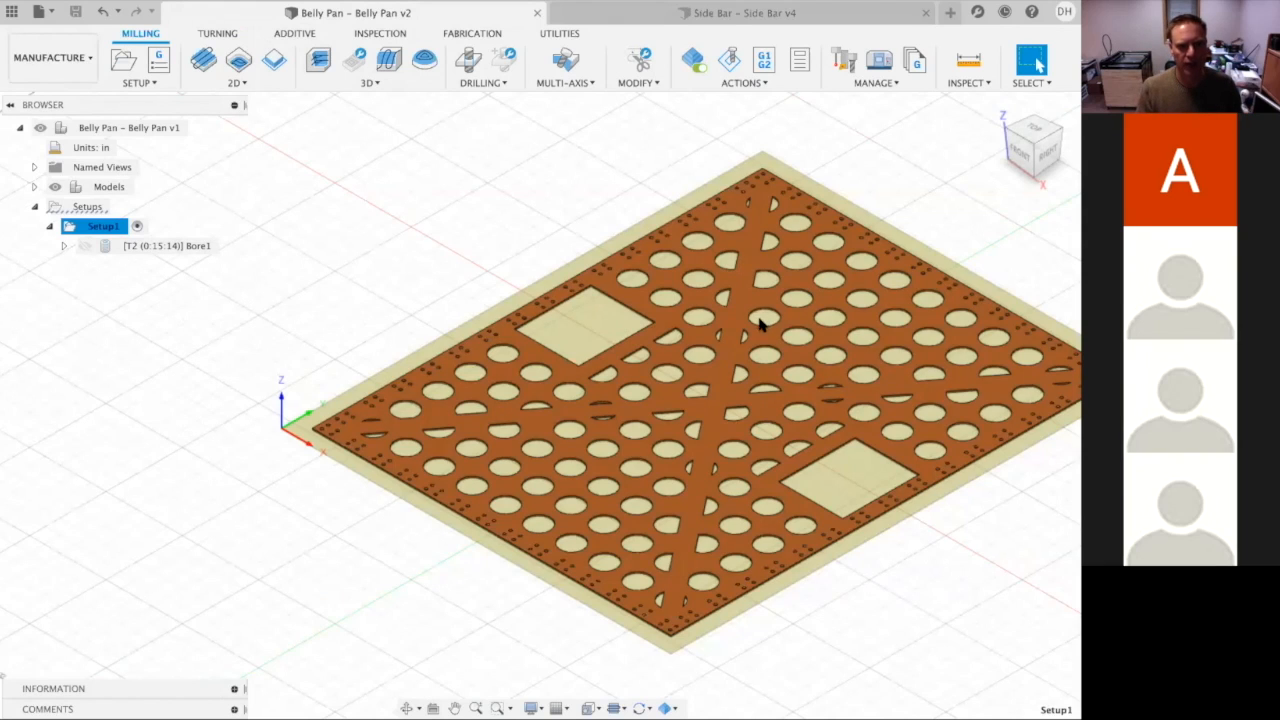
pyautogui.moveTo(698, 352); pyautogui.dragTo(608, 347, button='middle')
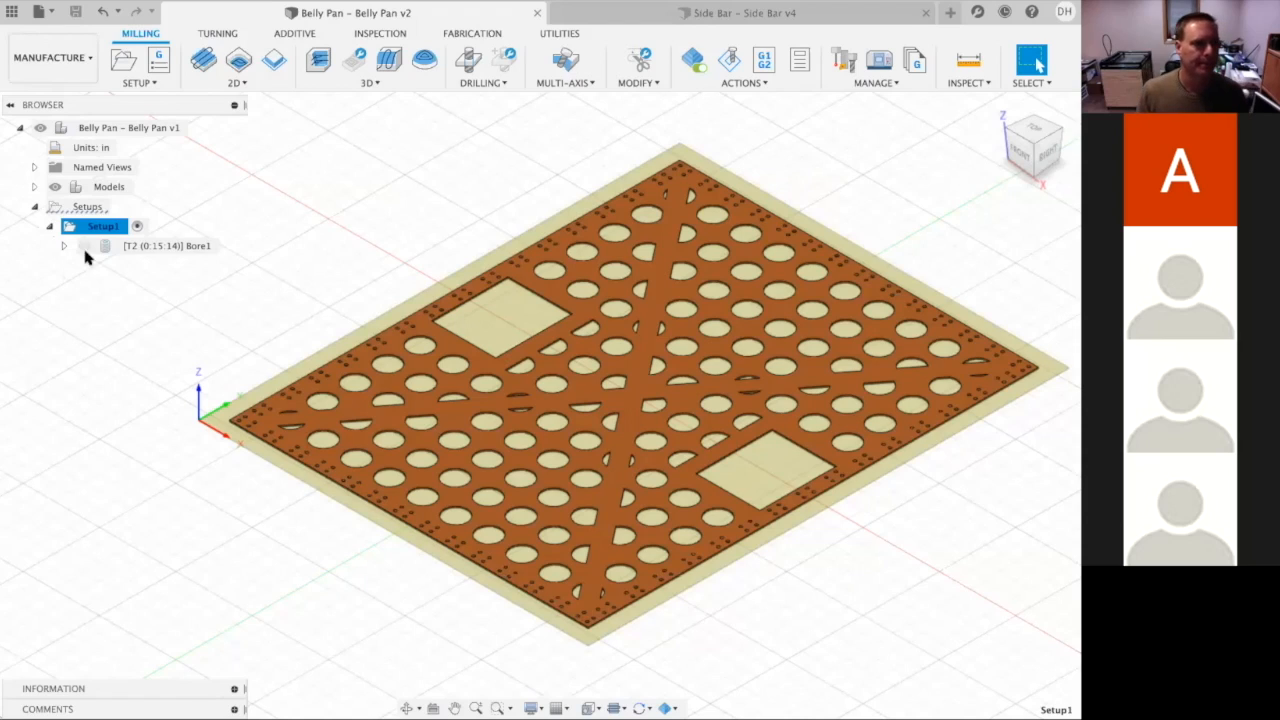
pyautogui.moveTo(105, 244)
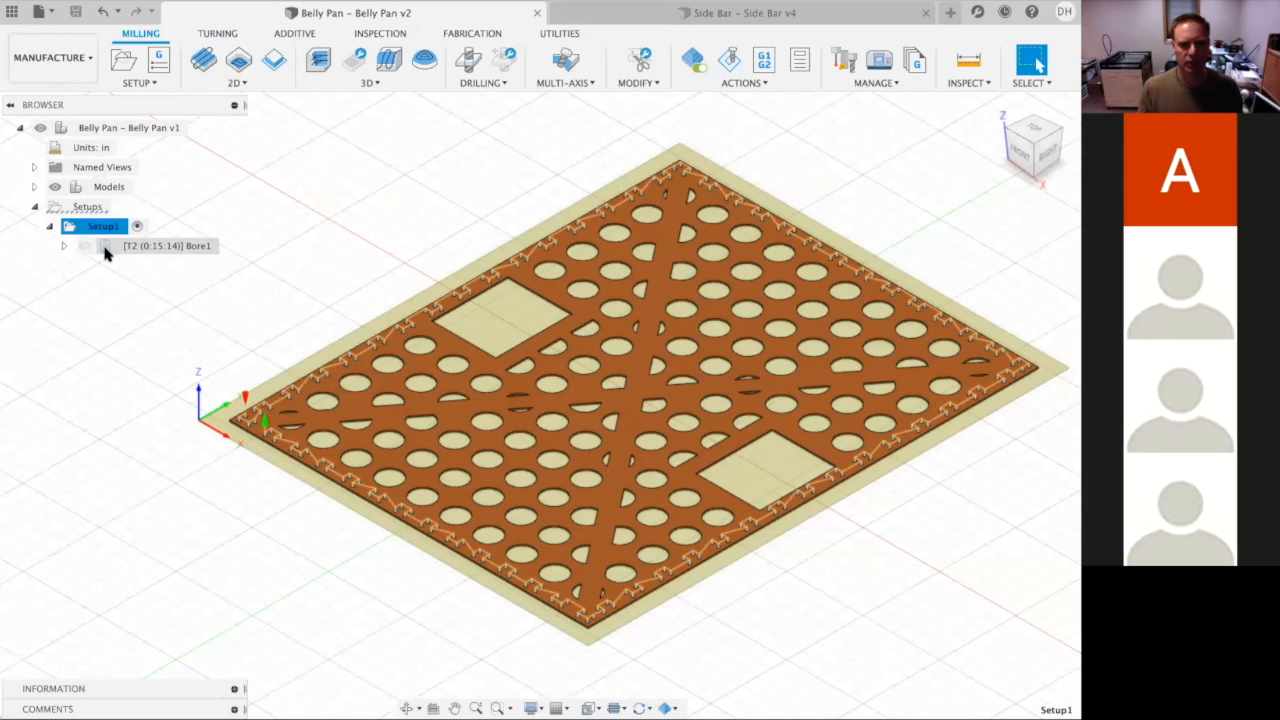
pyautogui.click(105, 247)
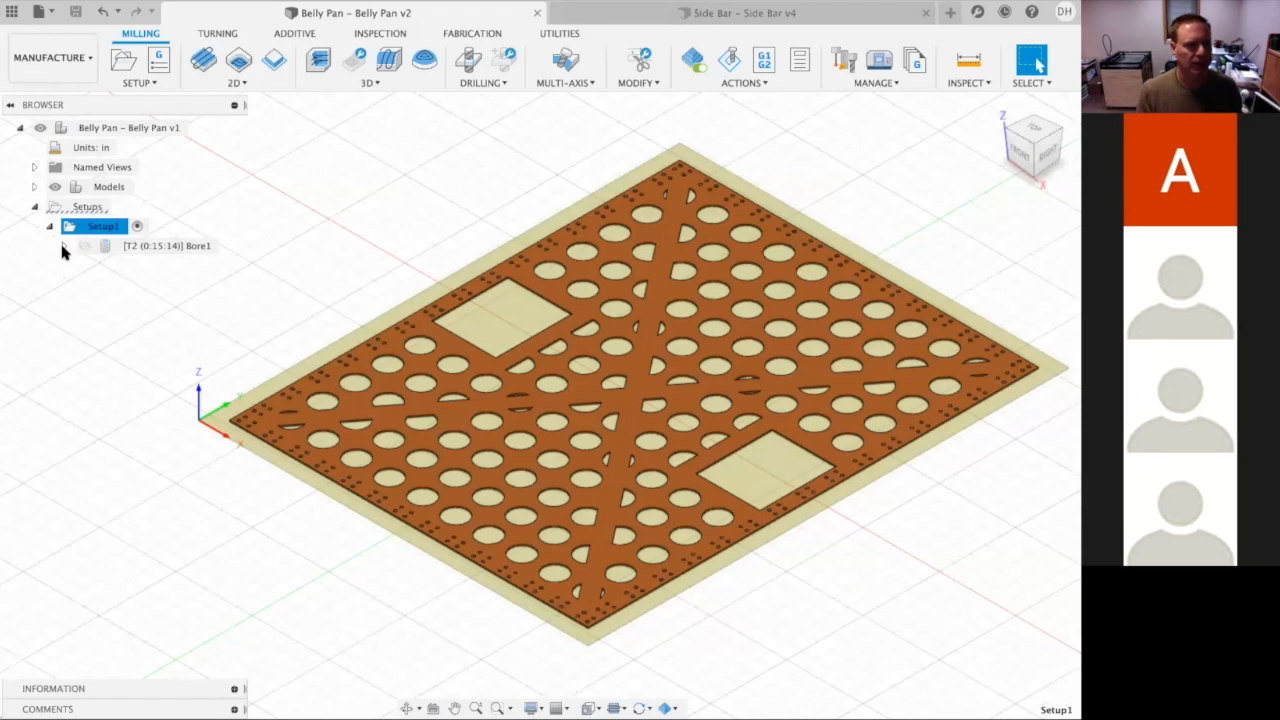
pyautogui.click(85, 246)
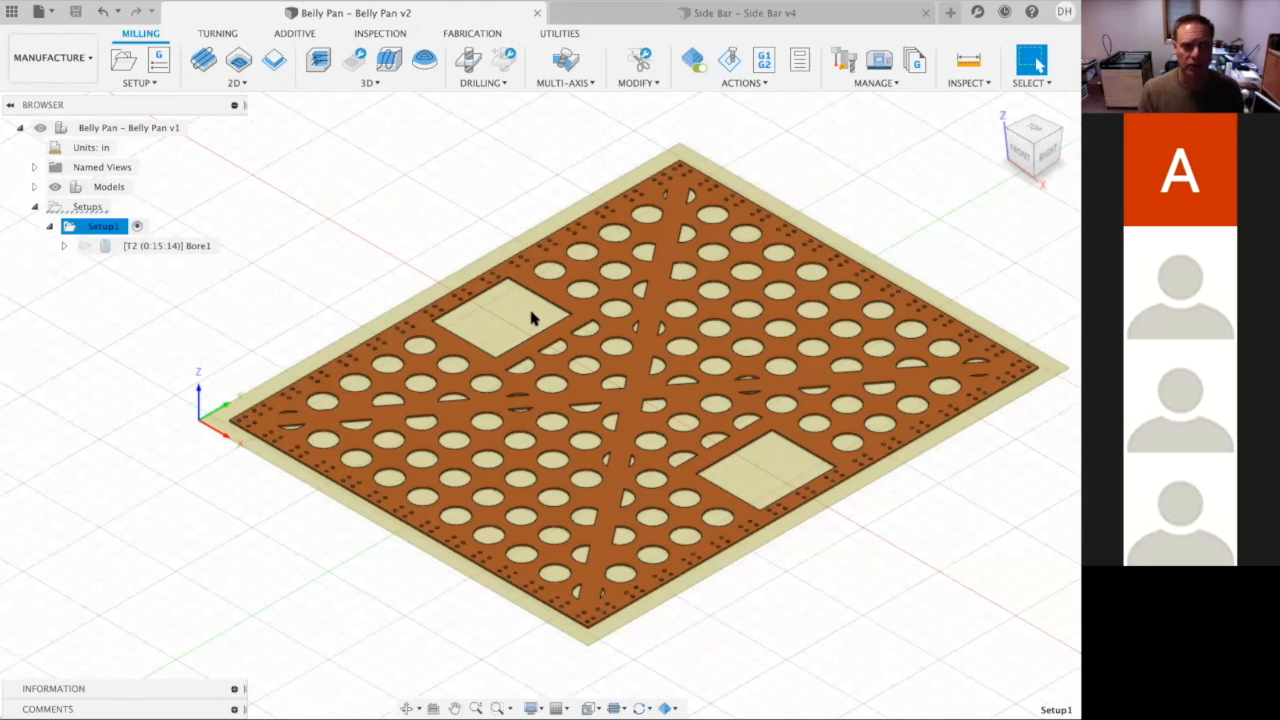
# - Start a 2D Pocket operation with tool 2, the 1/8" flat endmill, and the Aluminum preset, and open its geometry settings
pyautogui.click(247, 86)
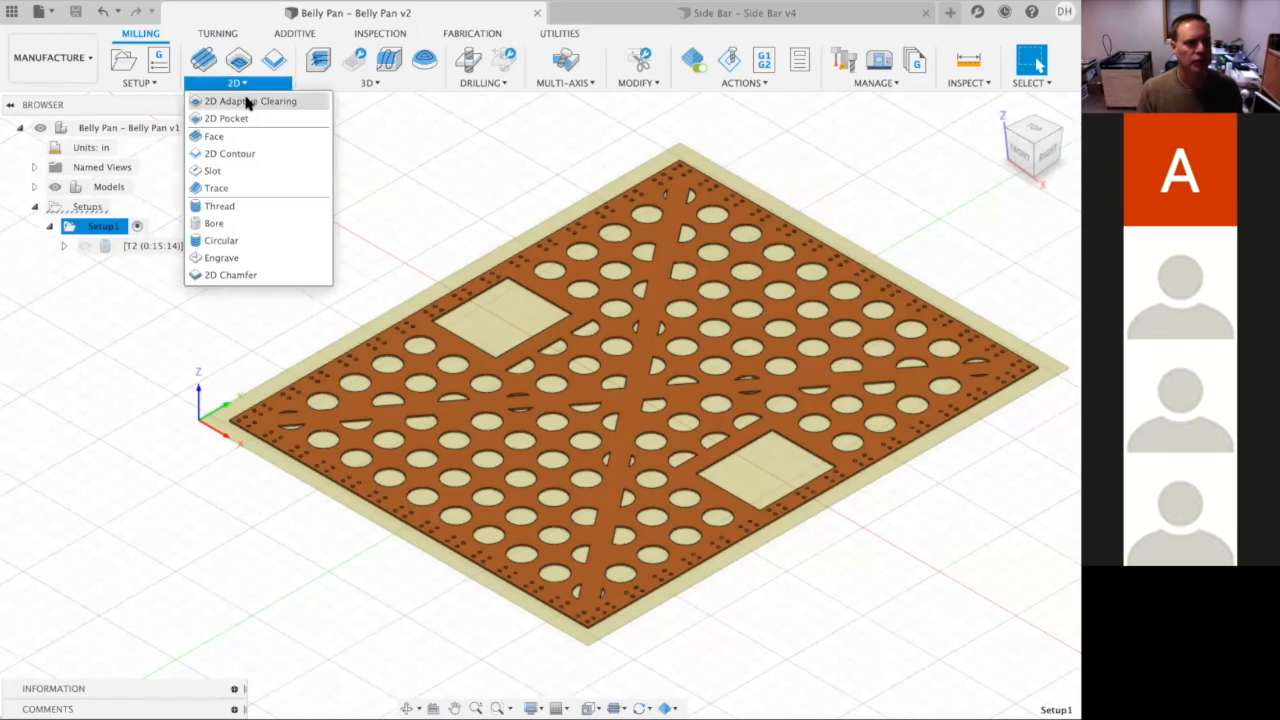
pyautogui.click(241, 118)
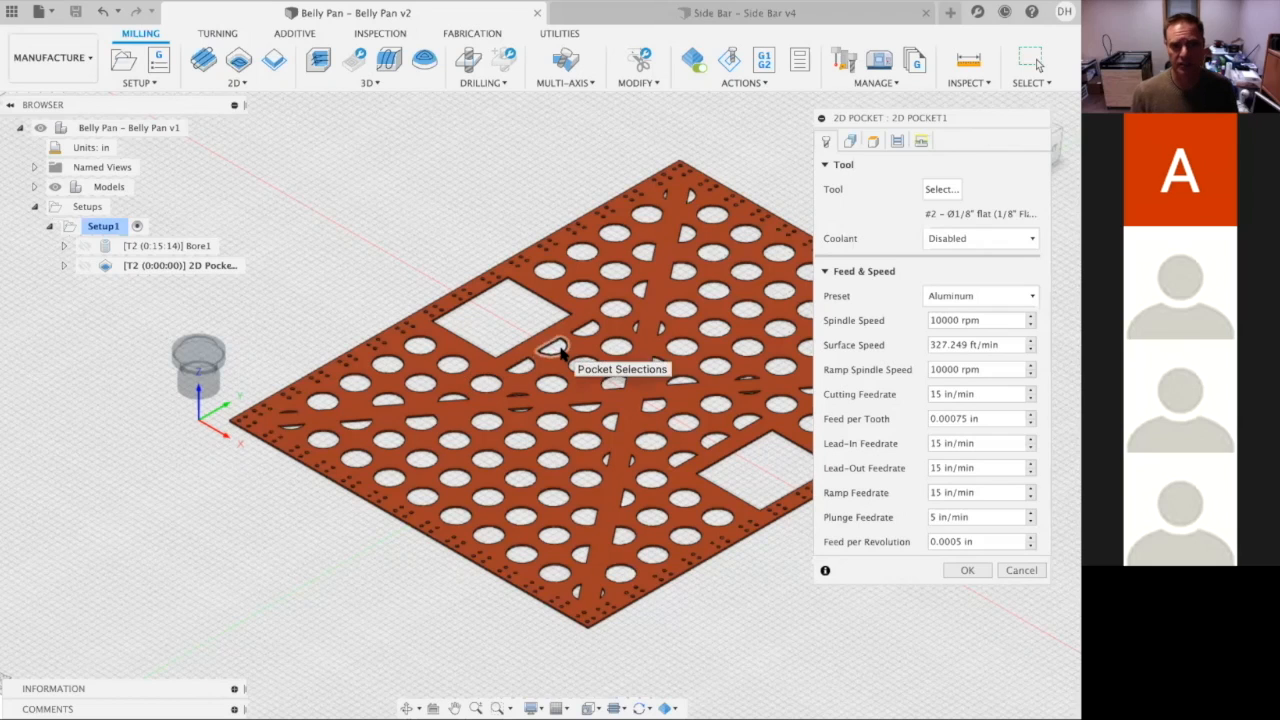
pyautogui.click(849, 141)
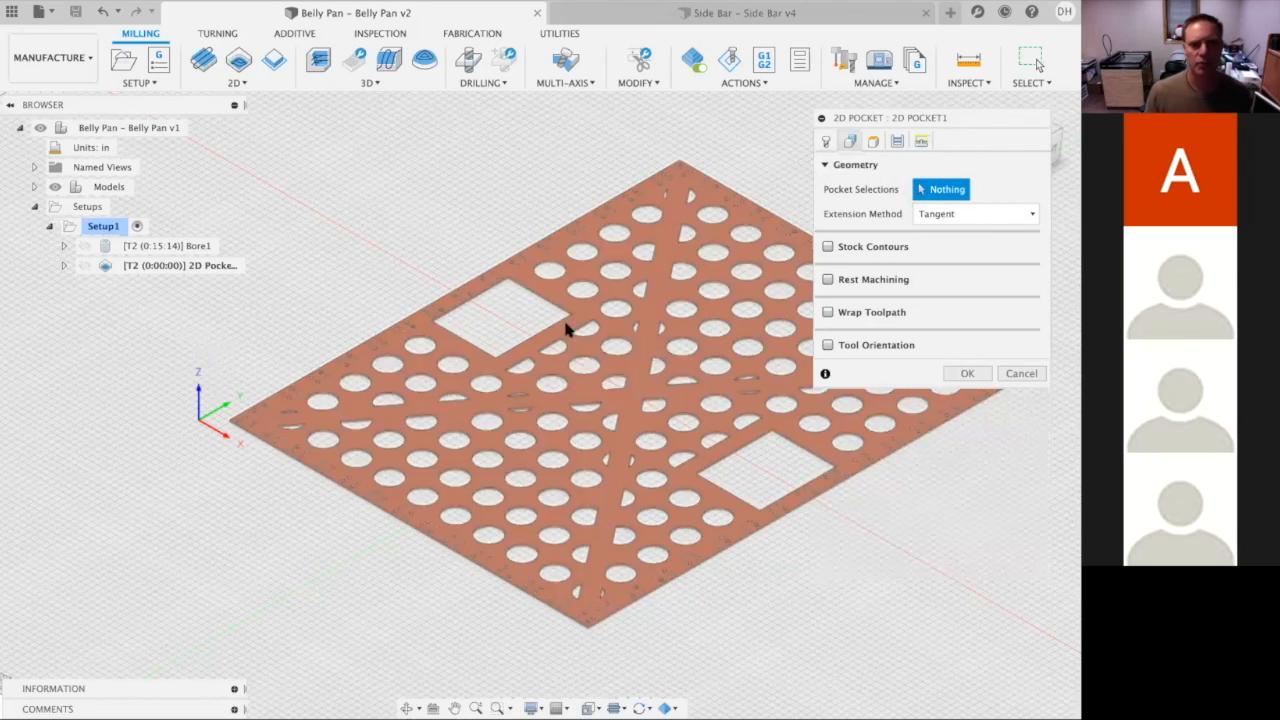
# - Select the bottom edges of seven large round and cut-off openings near the plate's origin corner as pocket geometry
pyautogui.scroll(-2, 316, 408)
pyautogui.scroll(1, 316, 408)
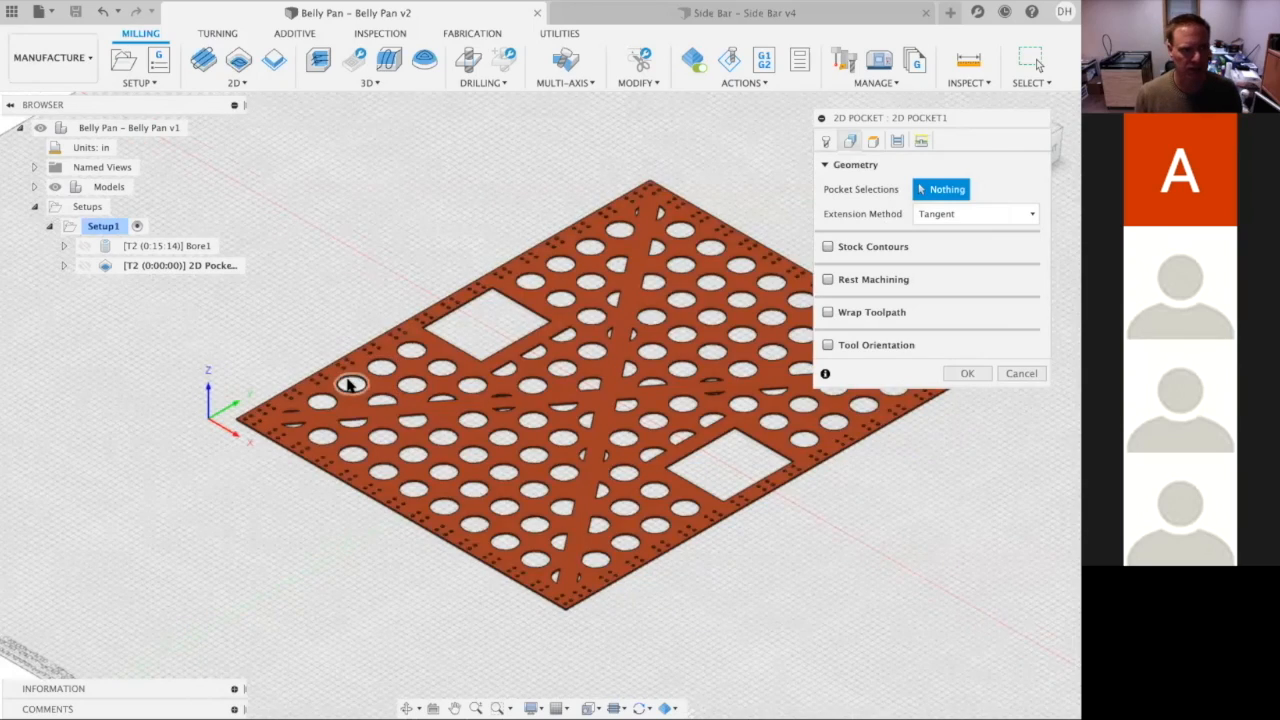
pyautogui.scroll(-3, 348, 385)
pyautogui.scroll(5, 349, 382)
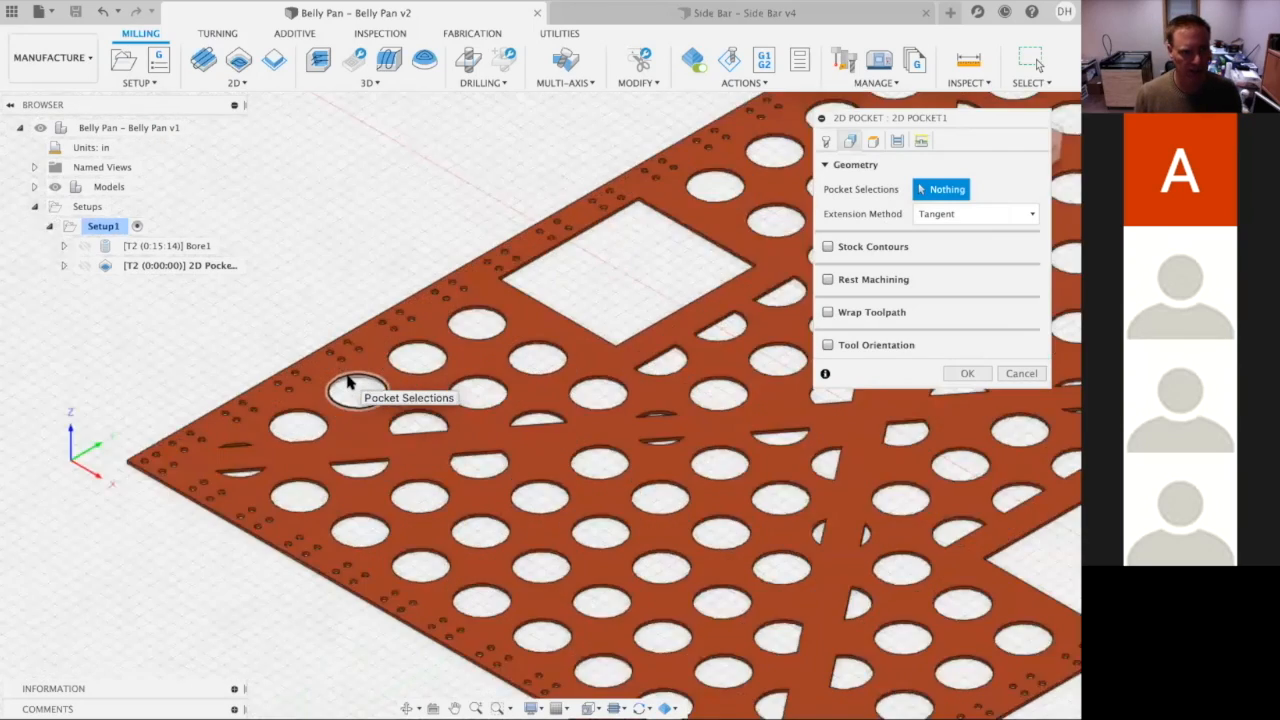
pyautogui.scroll(3, 350, 383)
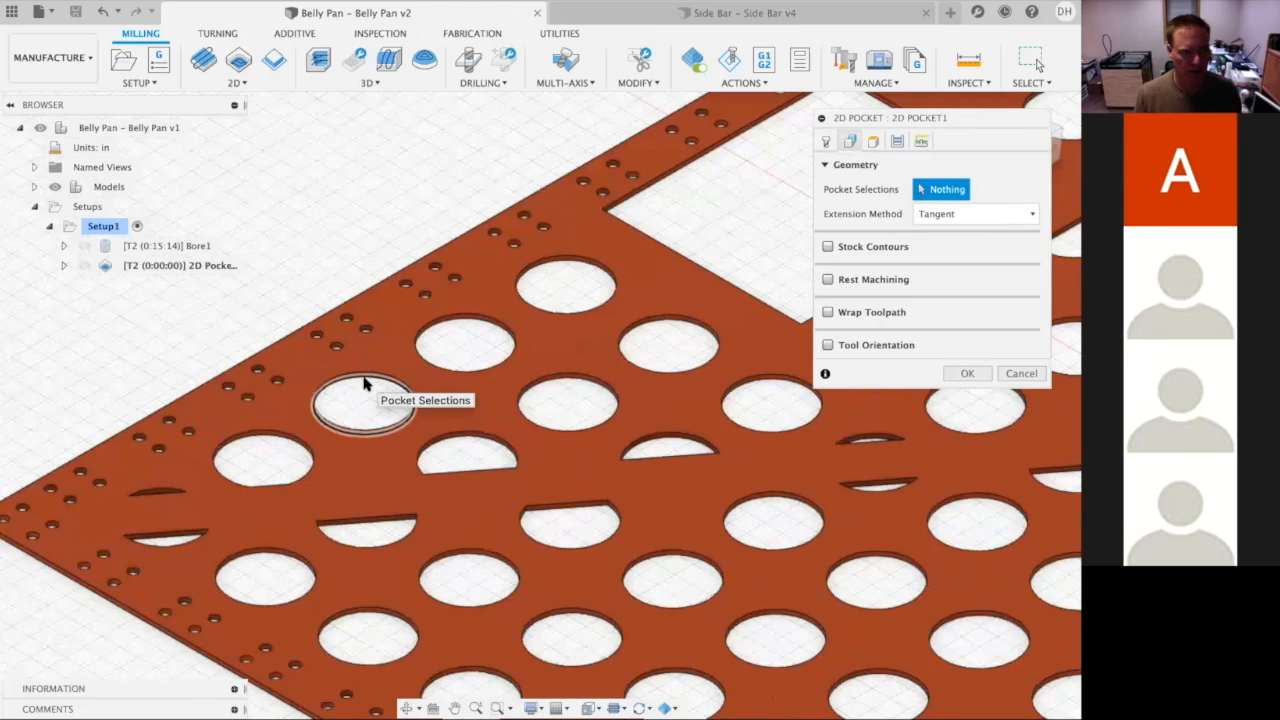
pyautogui.scroll(3, 362, 380)
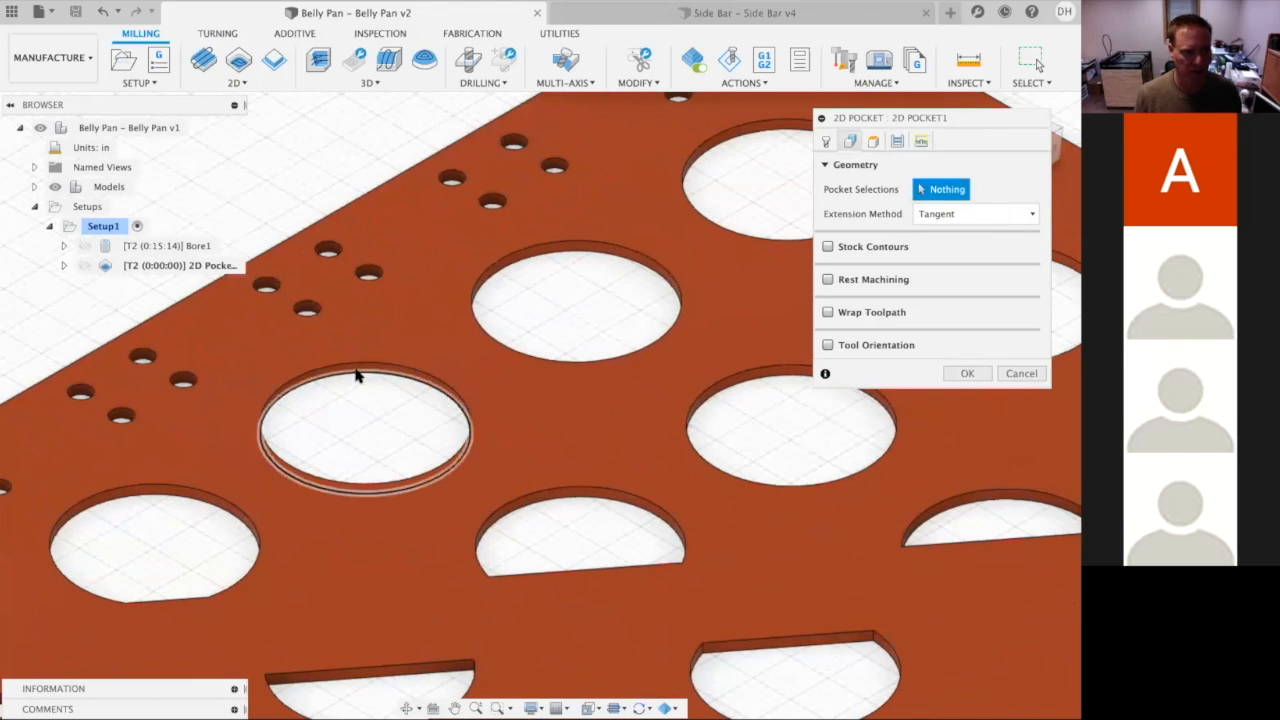
pyautogui.click(357, 376)
pyautogui.click(177, 502)
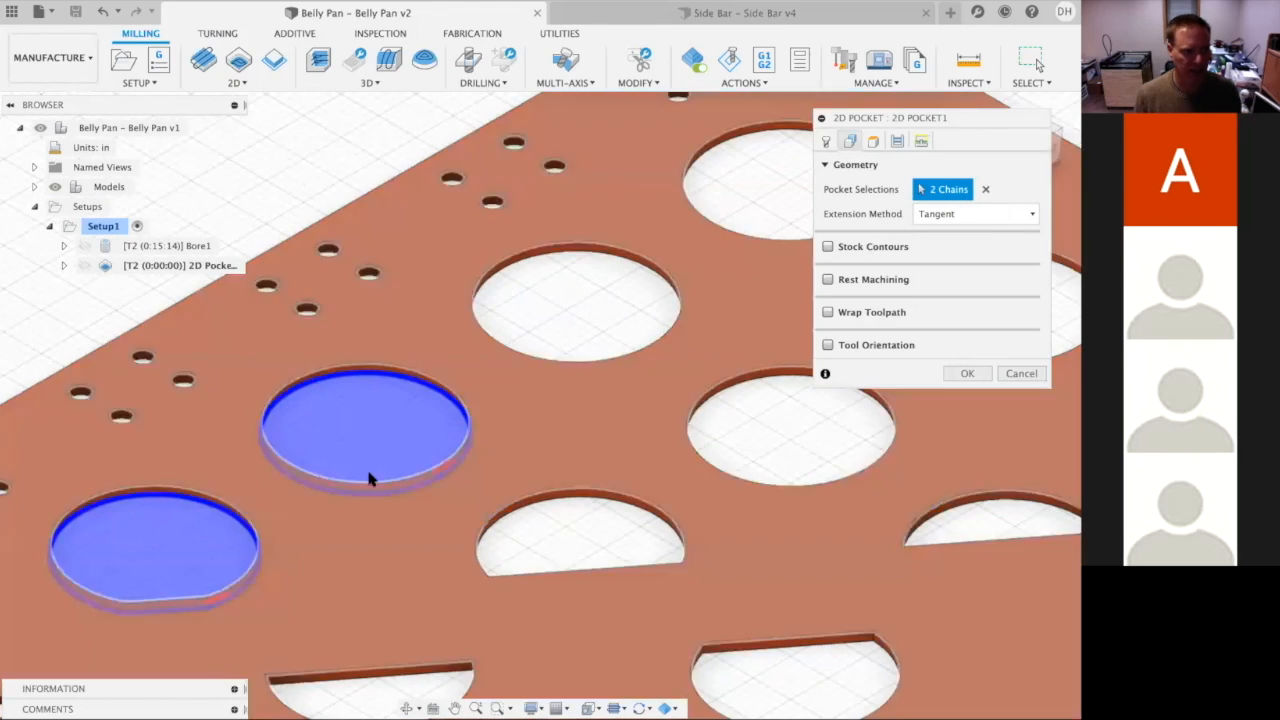
pyautogui.click(546, 262)
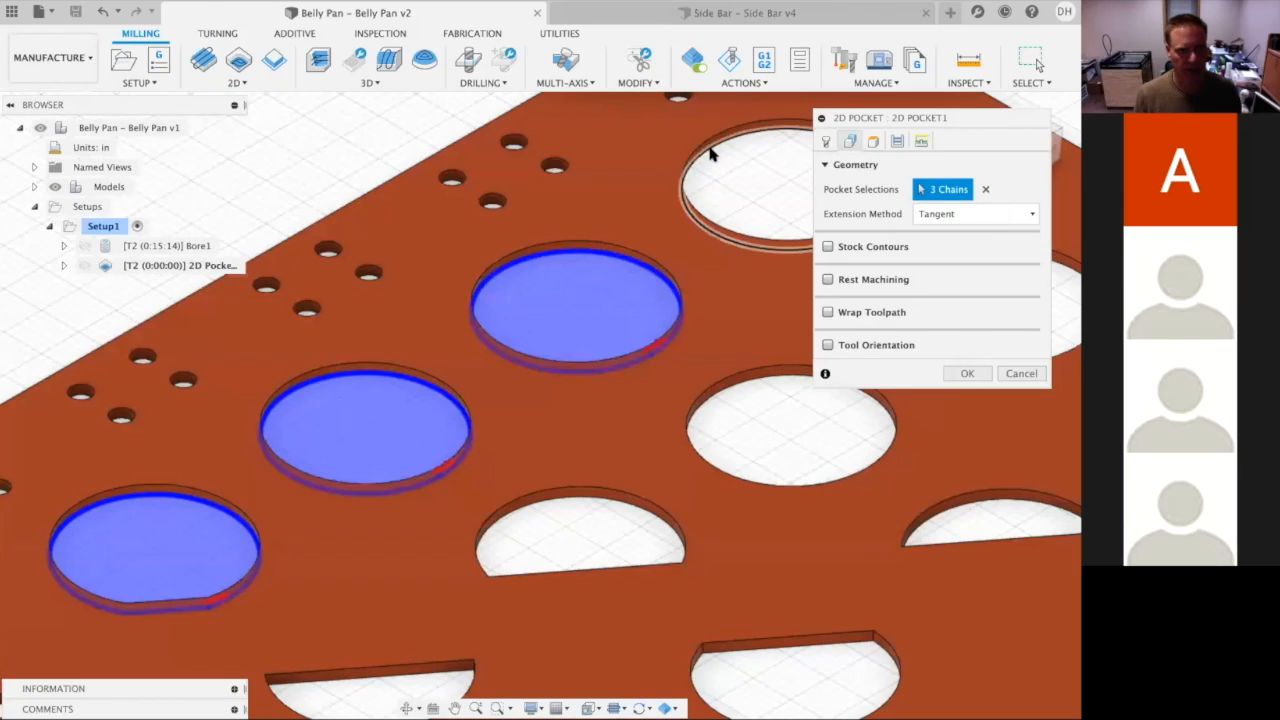
pyautogui.click(710, 150)
pyautogui.click(748, 395)
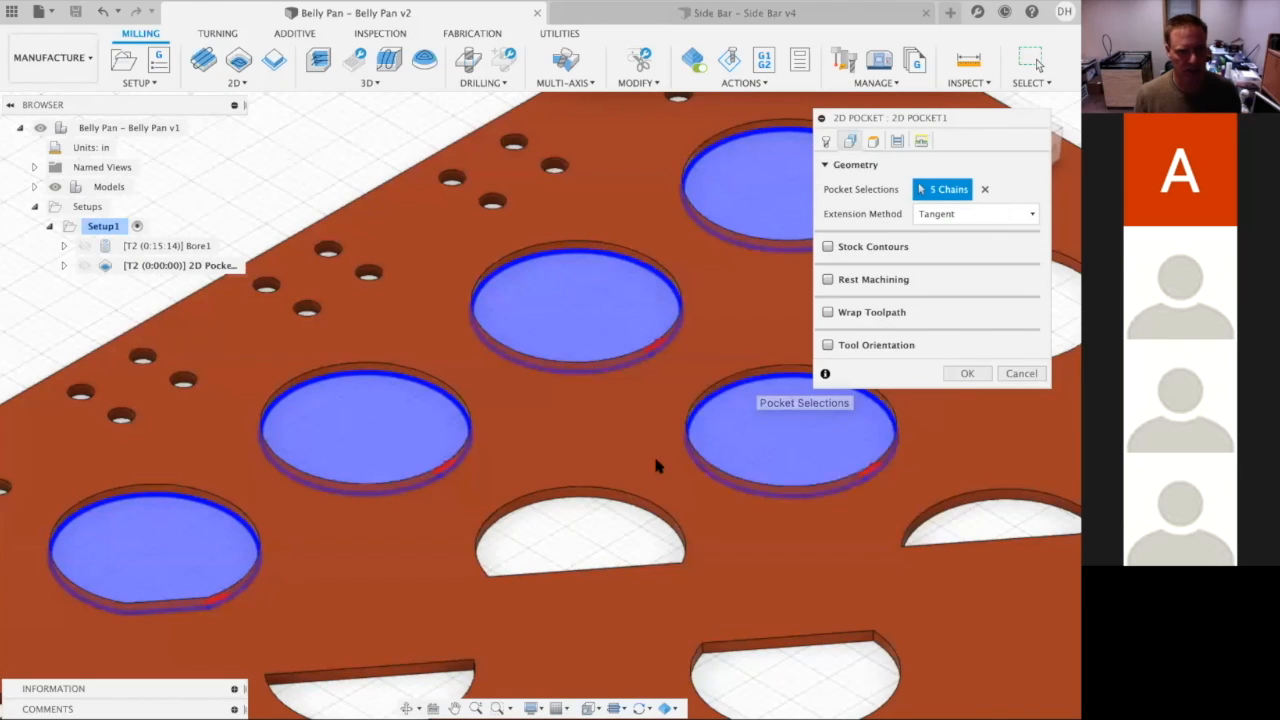
pyautogui.click(598, 505)
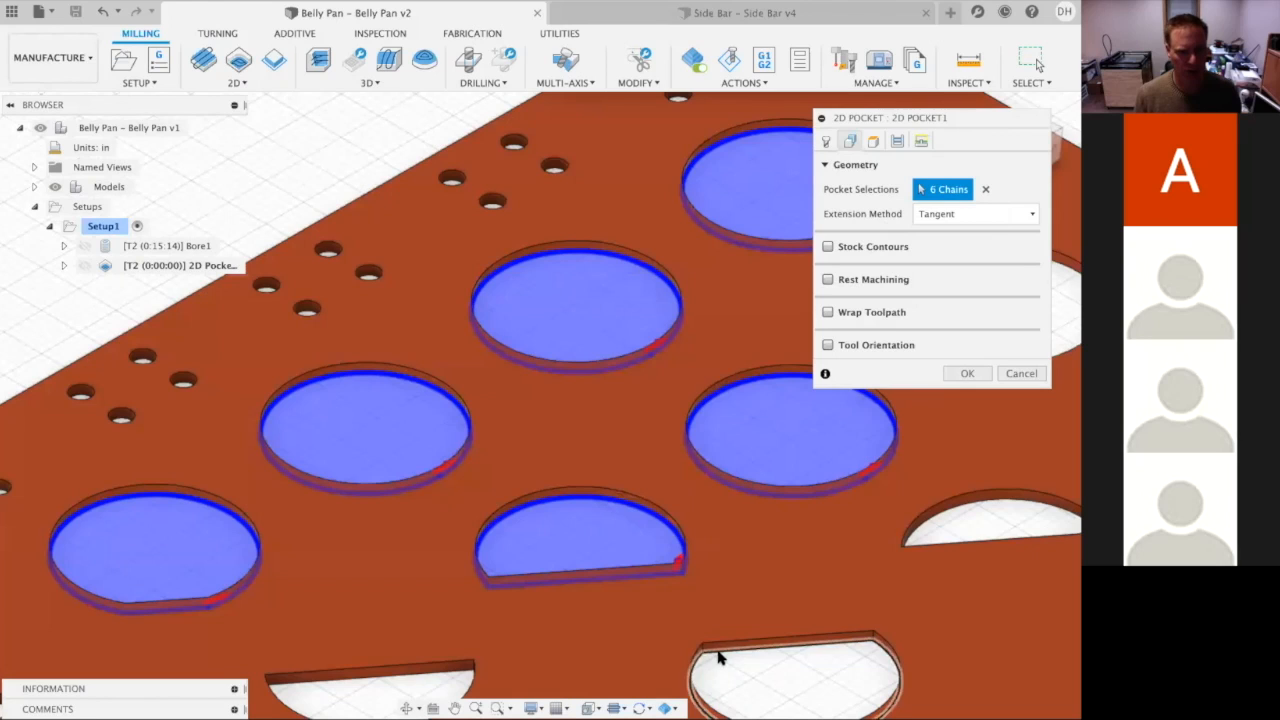
pyautogui.click(728, 664)
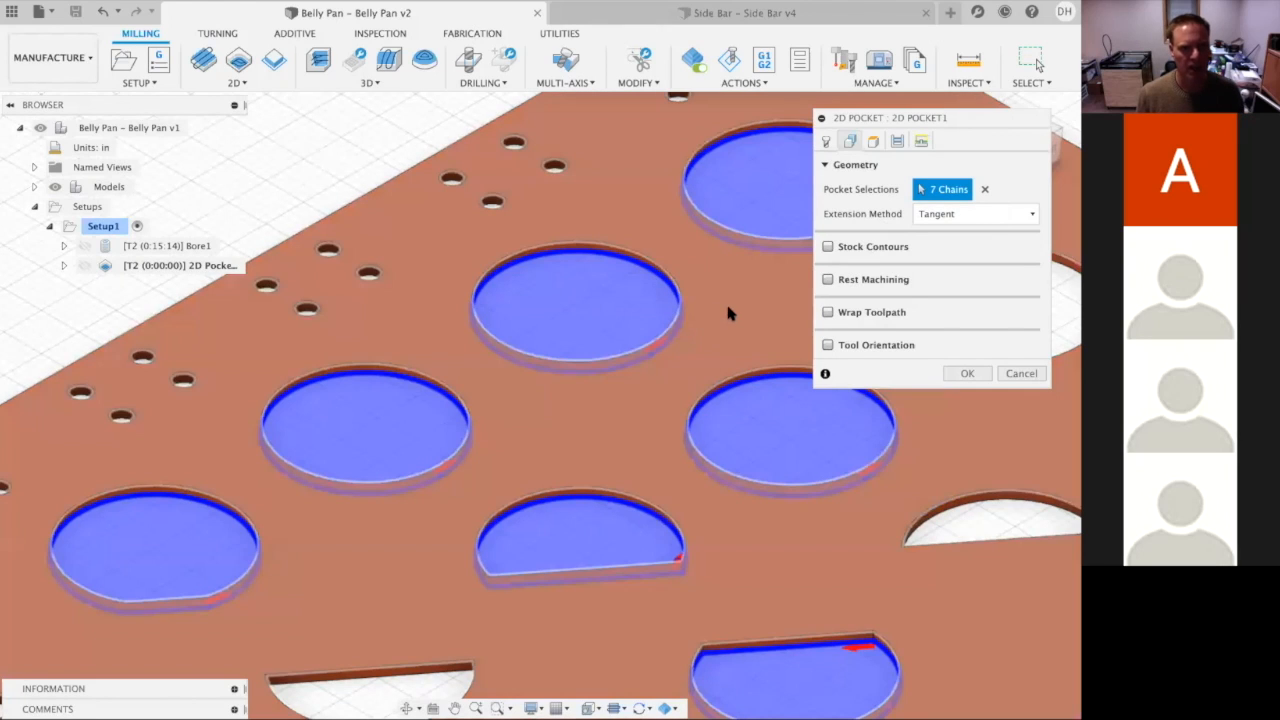
# - Add three round openings and two half-moon openings near the inner corner of the rectangular cutout to the pocket selections
pyautogui.moveTo(714, 320); pyautogui.dragTo(231, 464, button='middle')
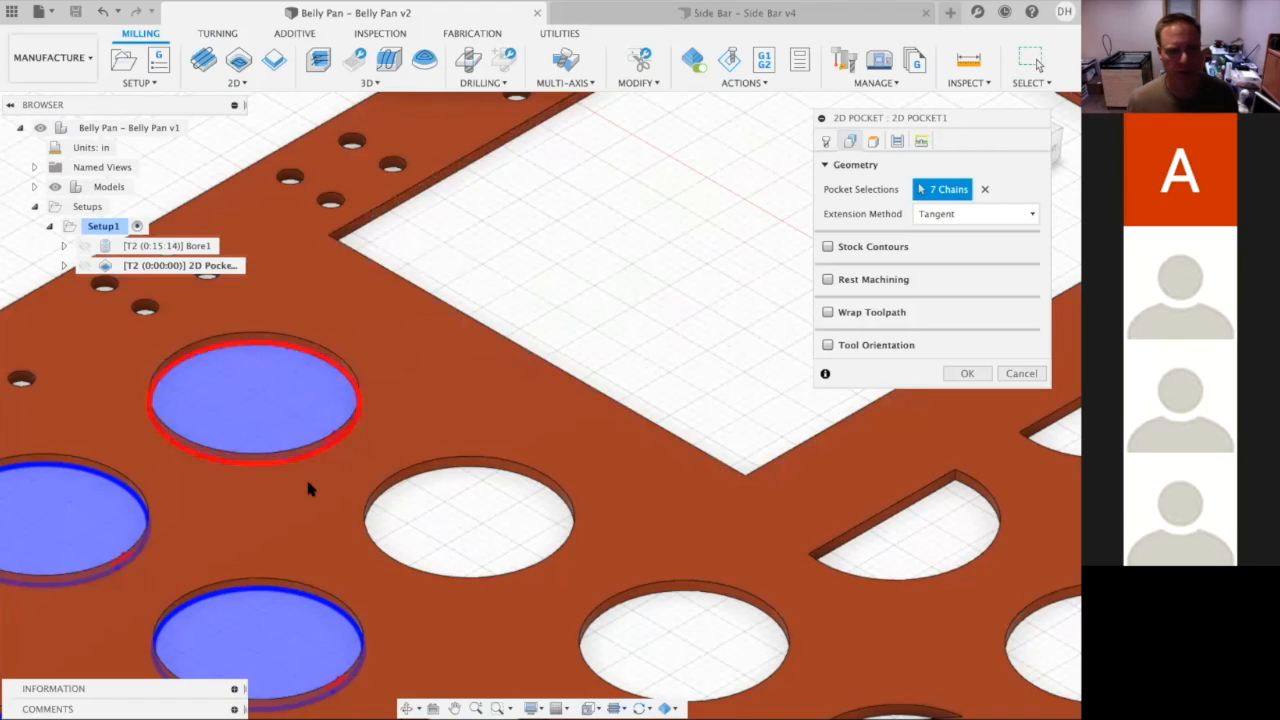
pyautogui.click(421, 478)
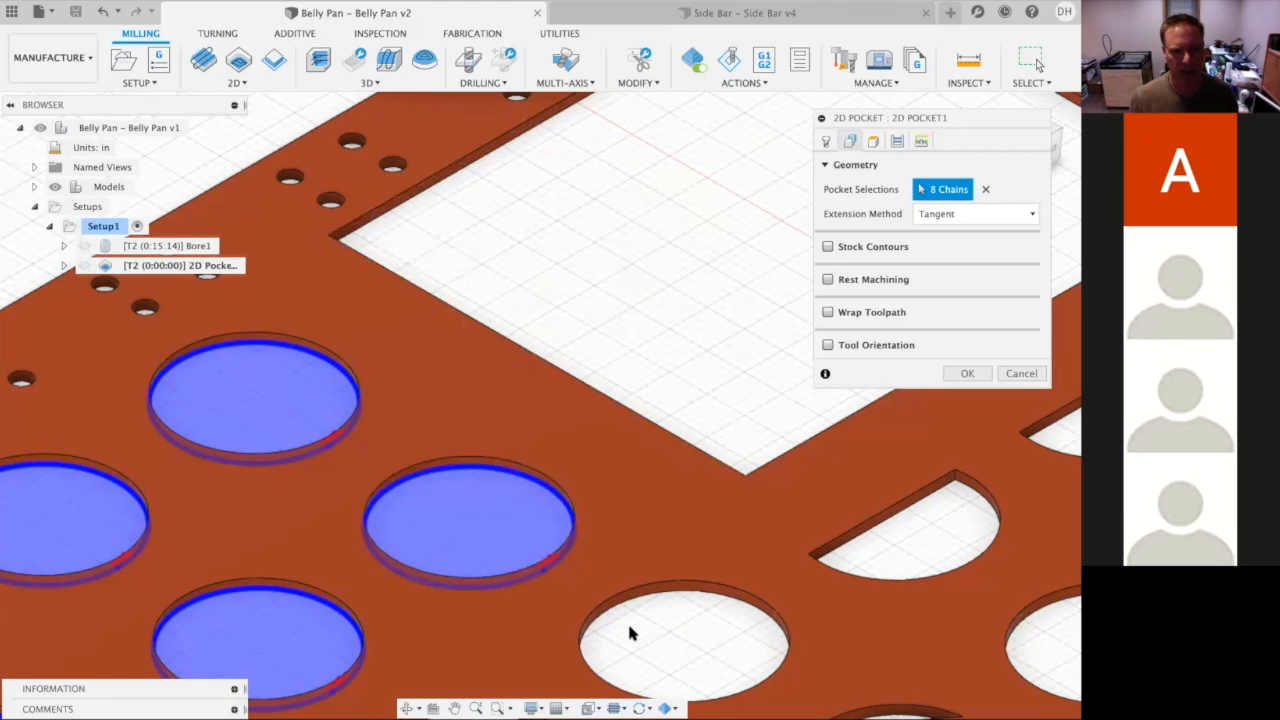
pyautogui.click(728, 614)
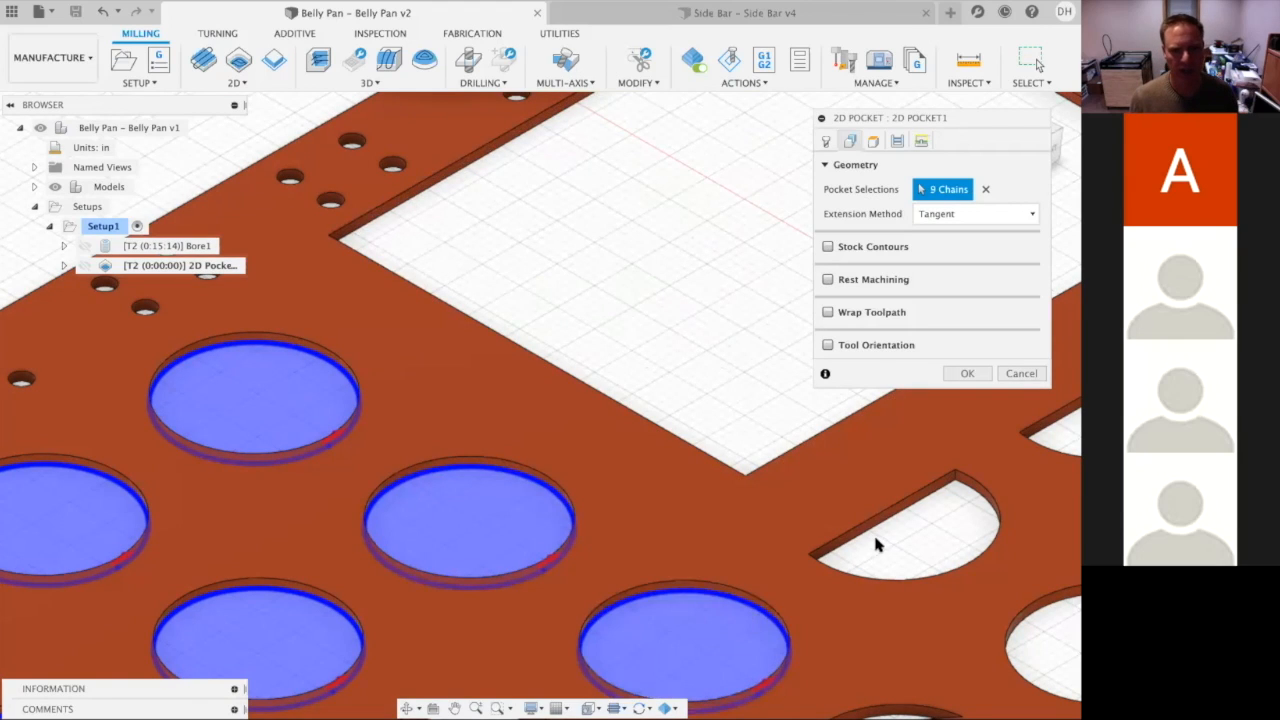
pyautogui.click(878, 545)
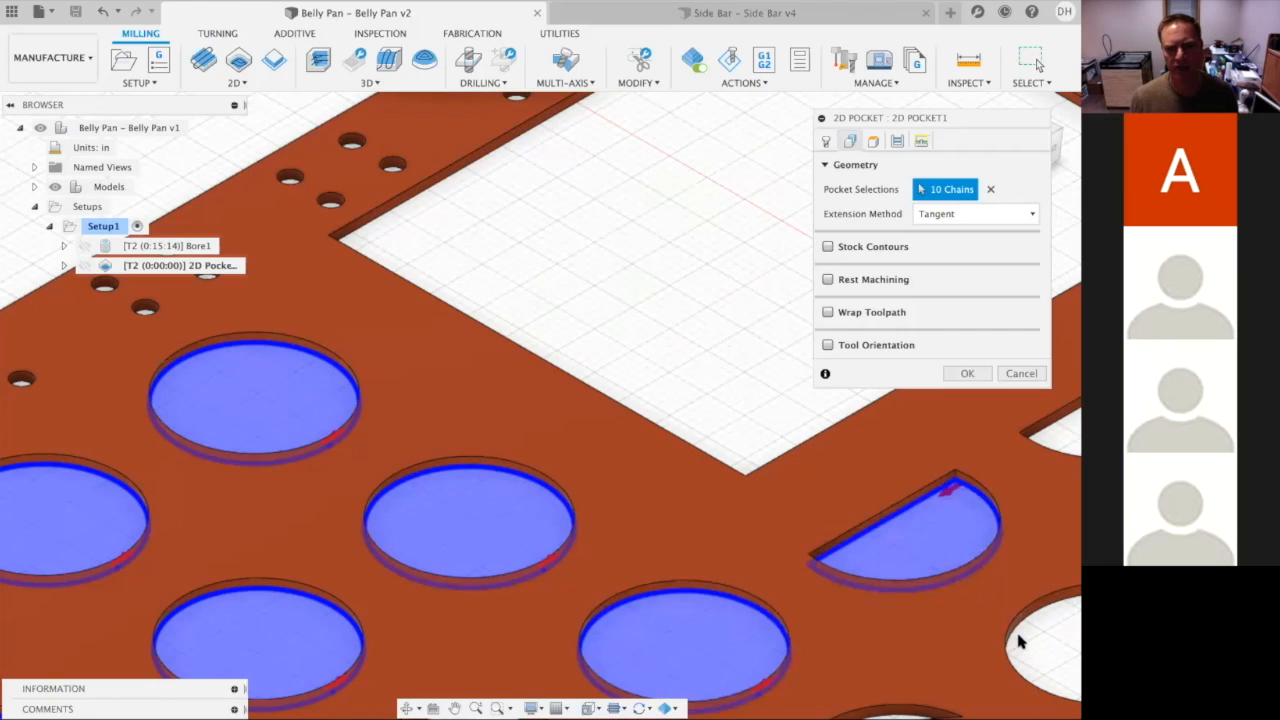
pyautogui.click(1020, 640)
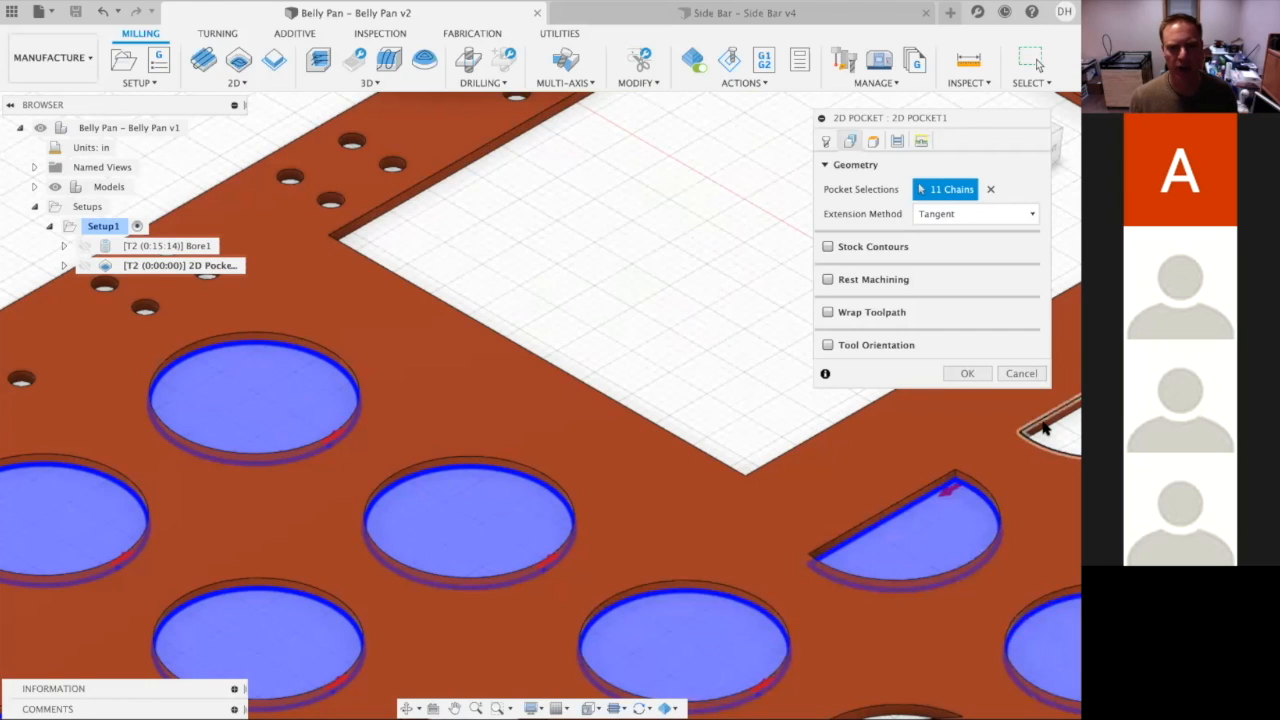
pyautogui.click(1043, 428)
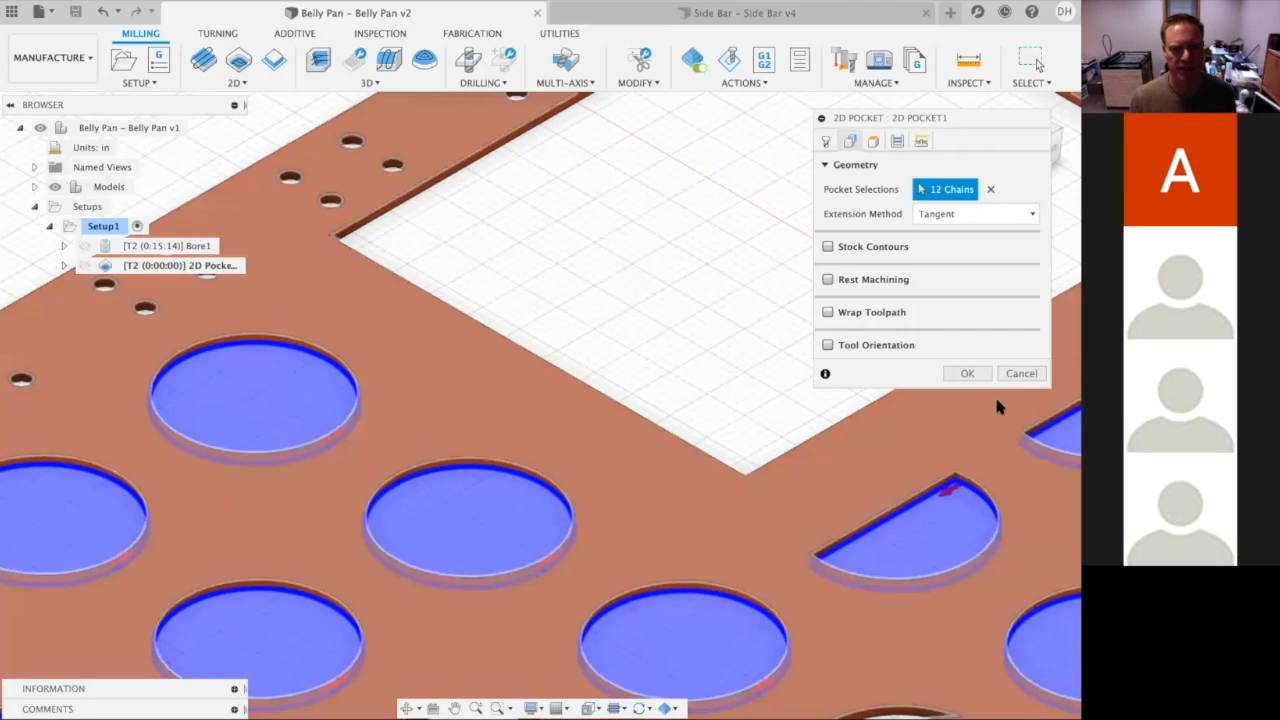
# - Add four round openings and one half-moon opening along the inner side of the rectangular cutout to the pocket selections
pyautogui.scroll(3, 728, 520)
pyautogui.scroll(-5, 730, 521)
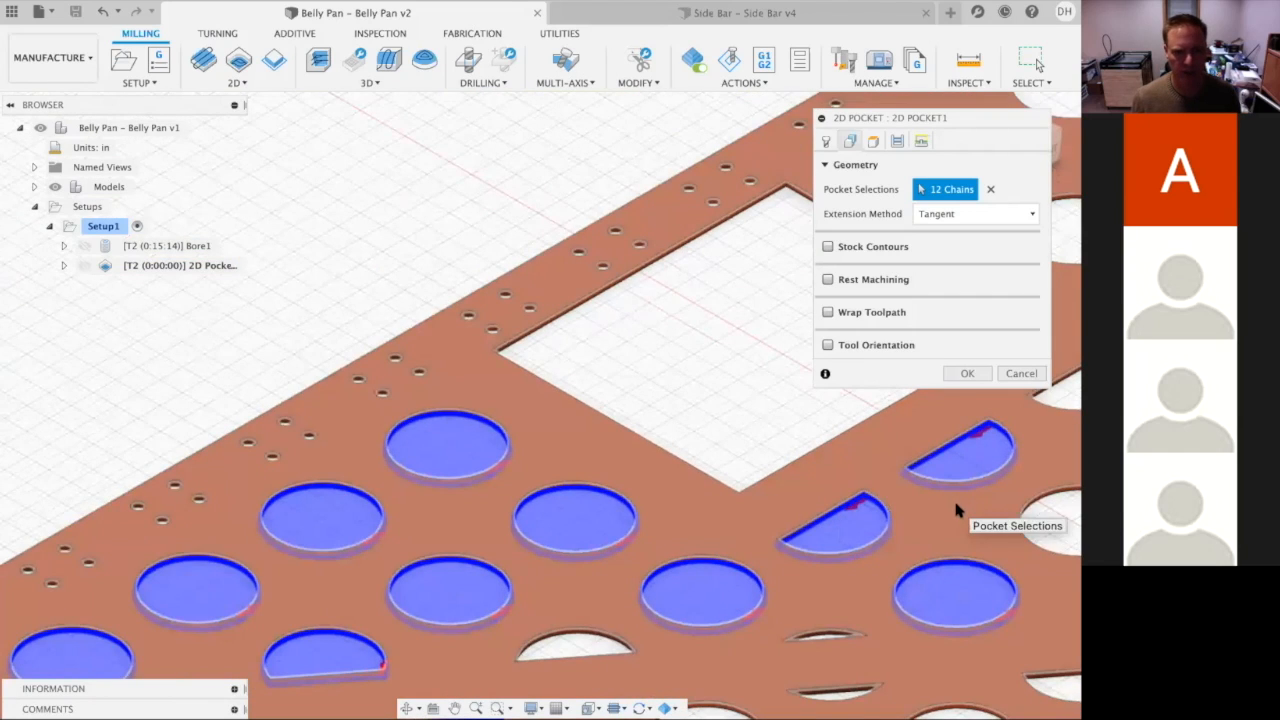
pyautogui.moveTo(953, 497); pyautogui.dragTo(429, 486, button='middle')
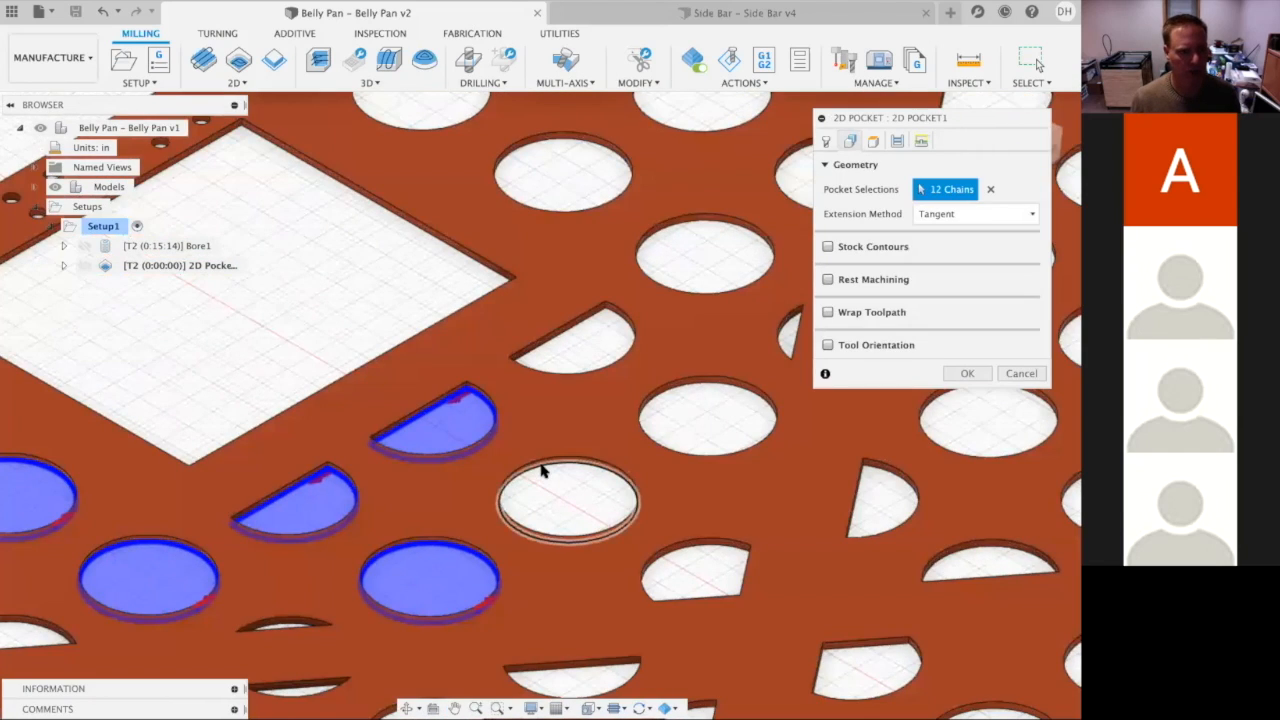
pyautogui.click(543, 472)
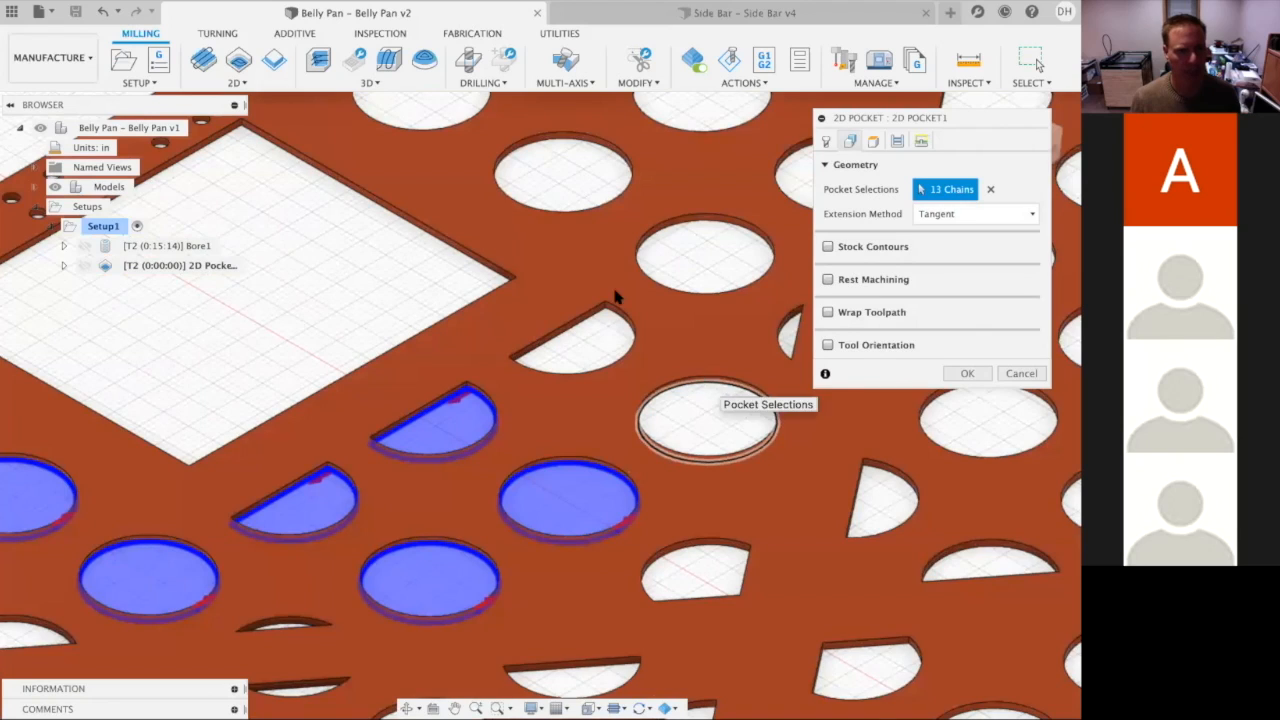
pyautogui.click(707, 420)
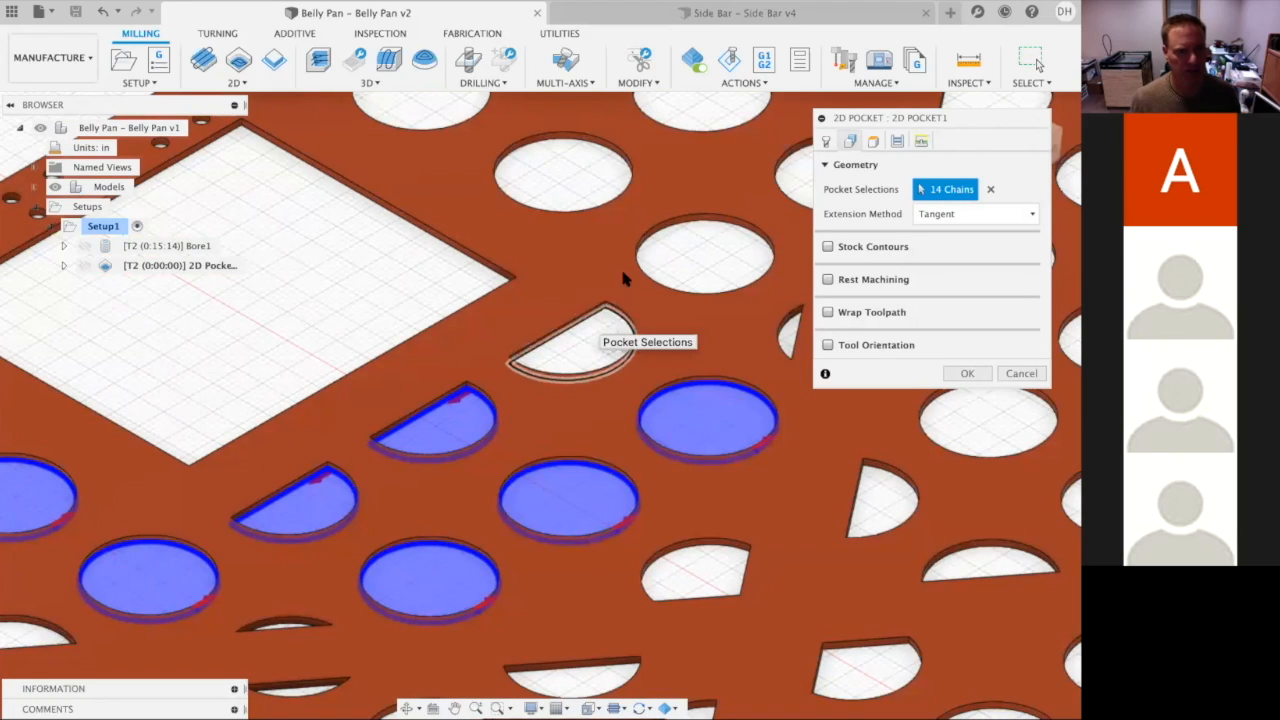
pyautogui.click(624, 279)
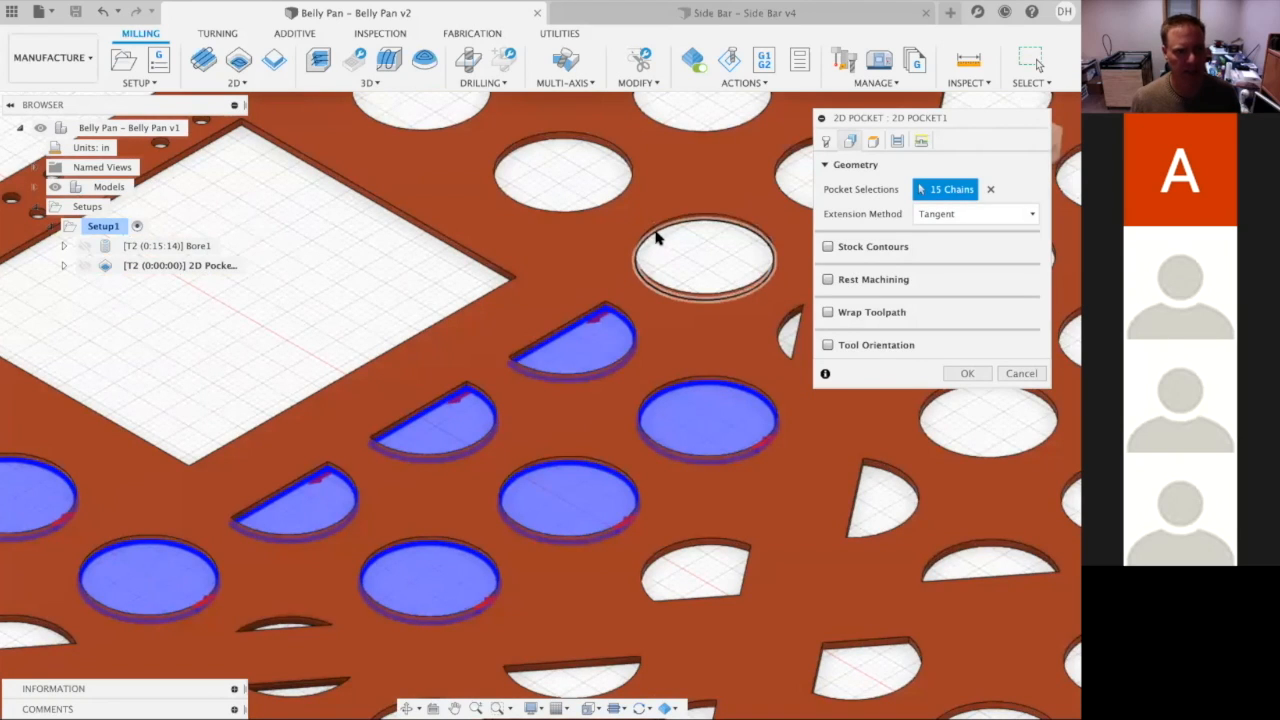
pyautogui.click(657, 238)
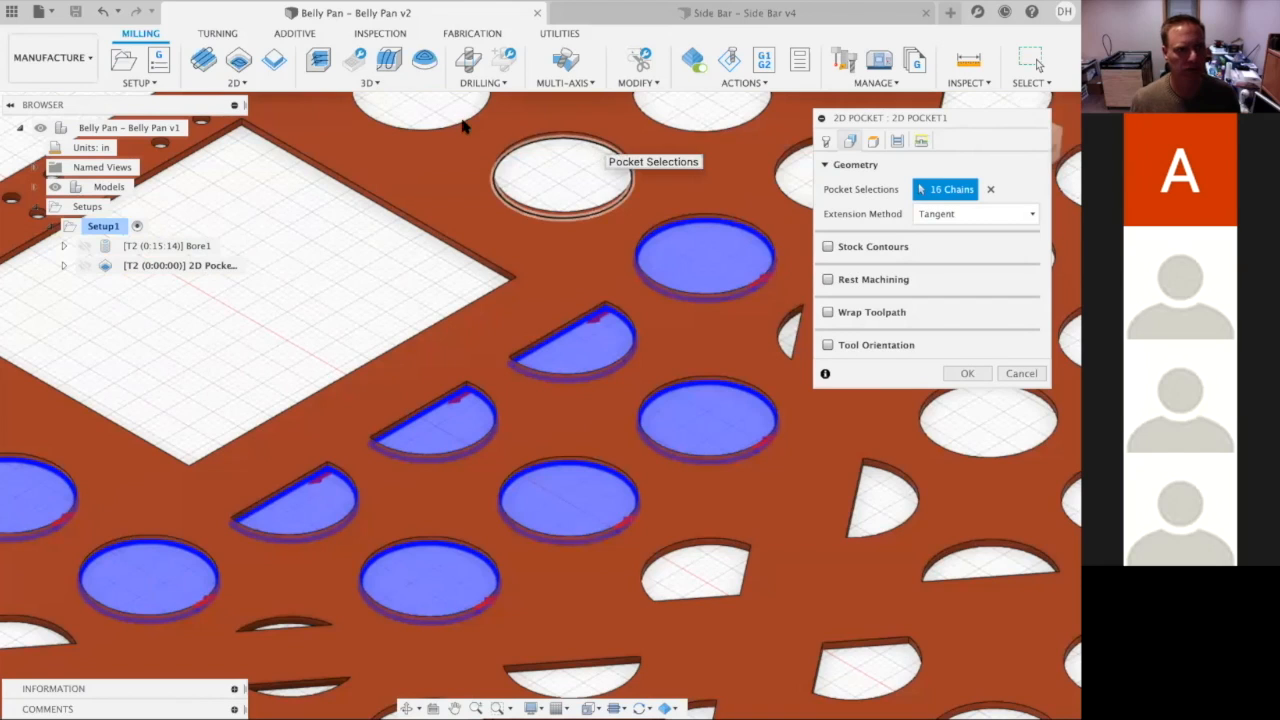
pyautogui.click(560, 145)
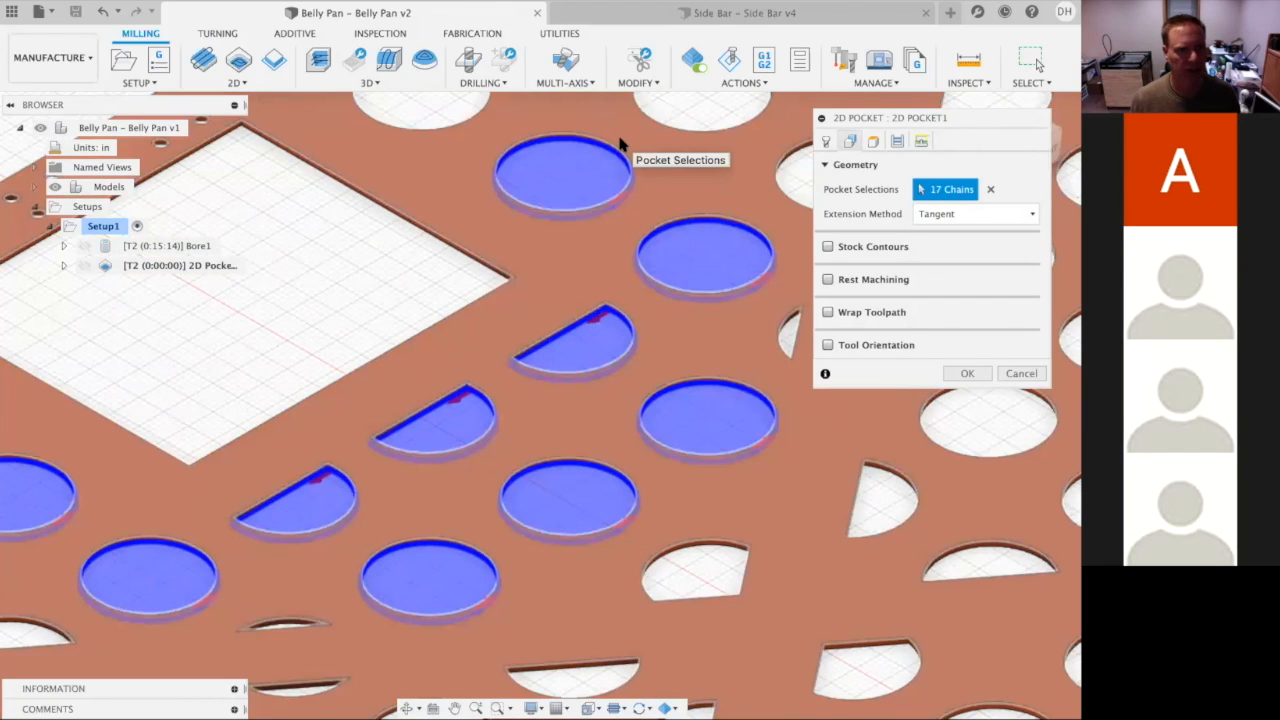
# - Add three more round openings just beyond the far end of the rectangular cutout to the pocket selections
pyautogui.moveTo(620, 145); pyautogui.dragTo(563, 326, button='middle')
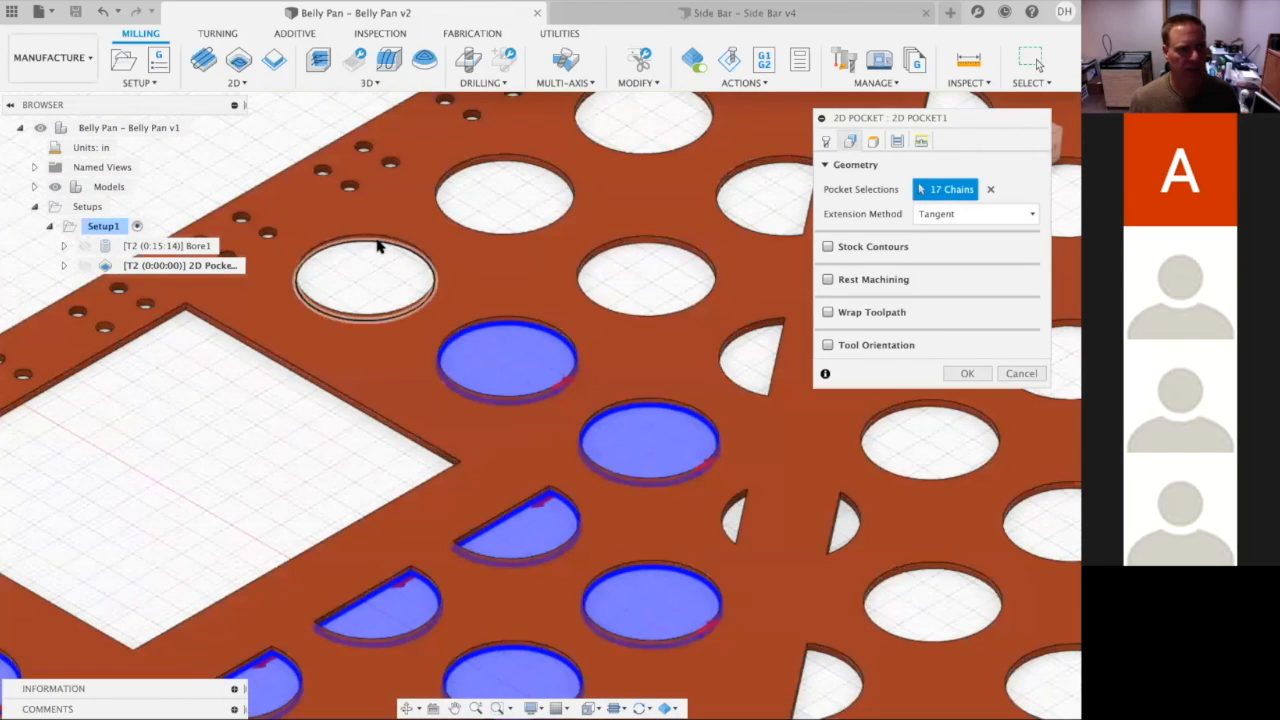
pyautogui.click(382, 246)
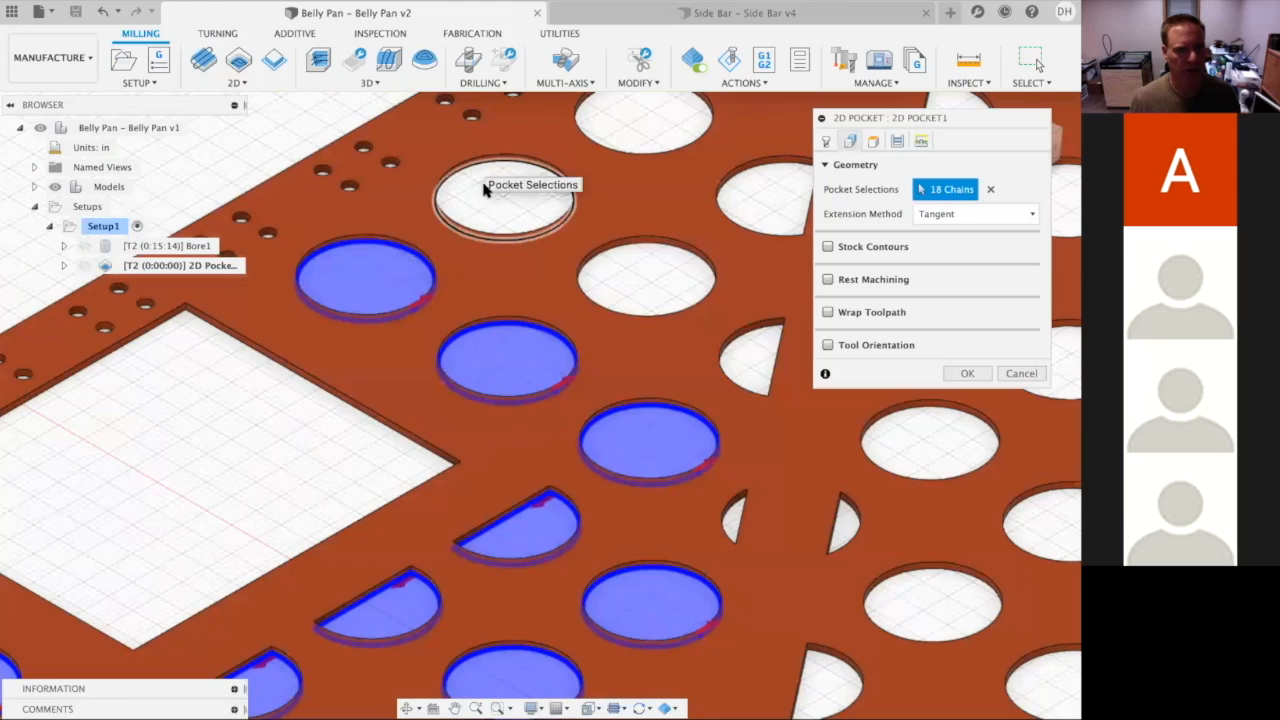
pyautogui.click(484, 189)
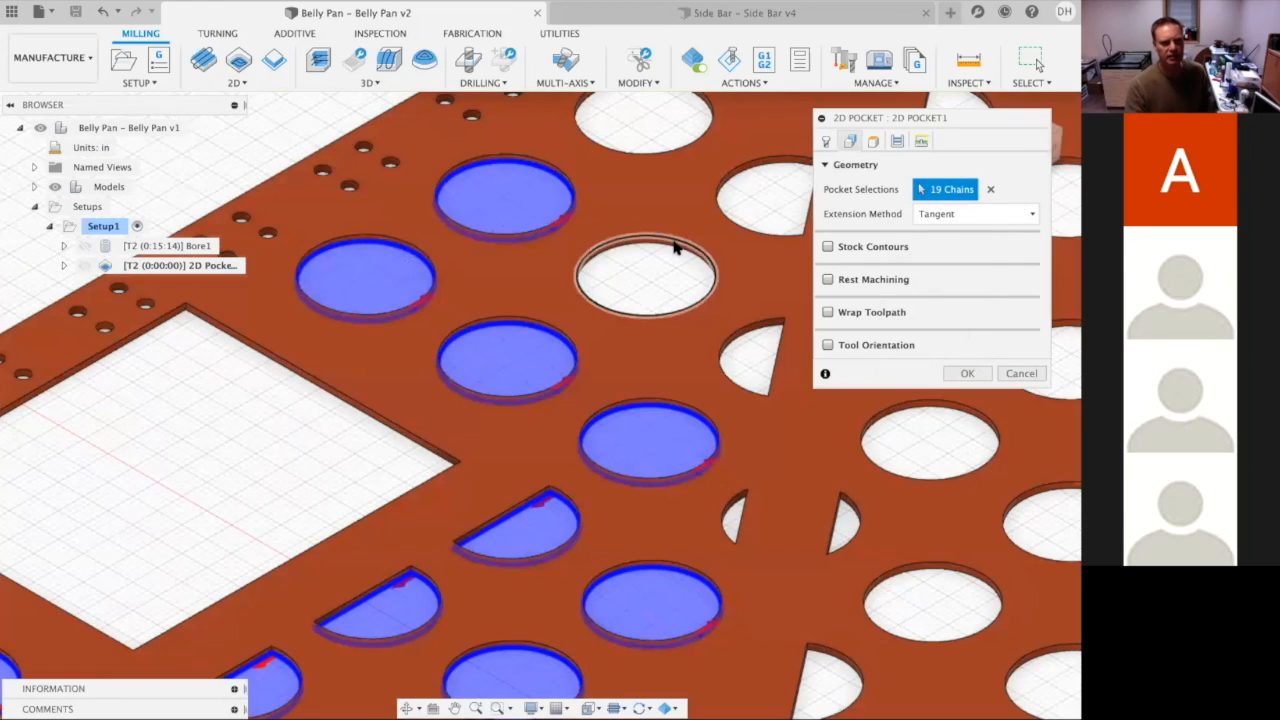
pyautogui.click(675, 250)
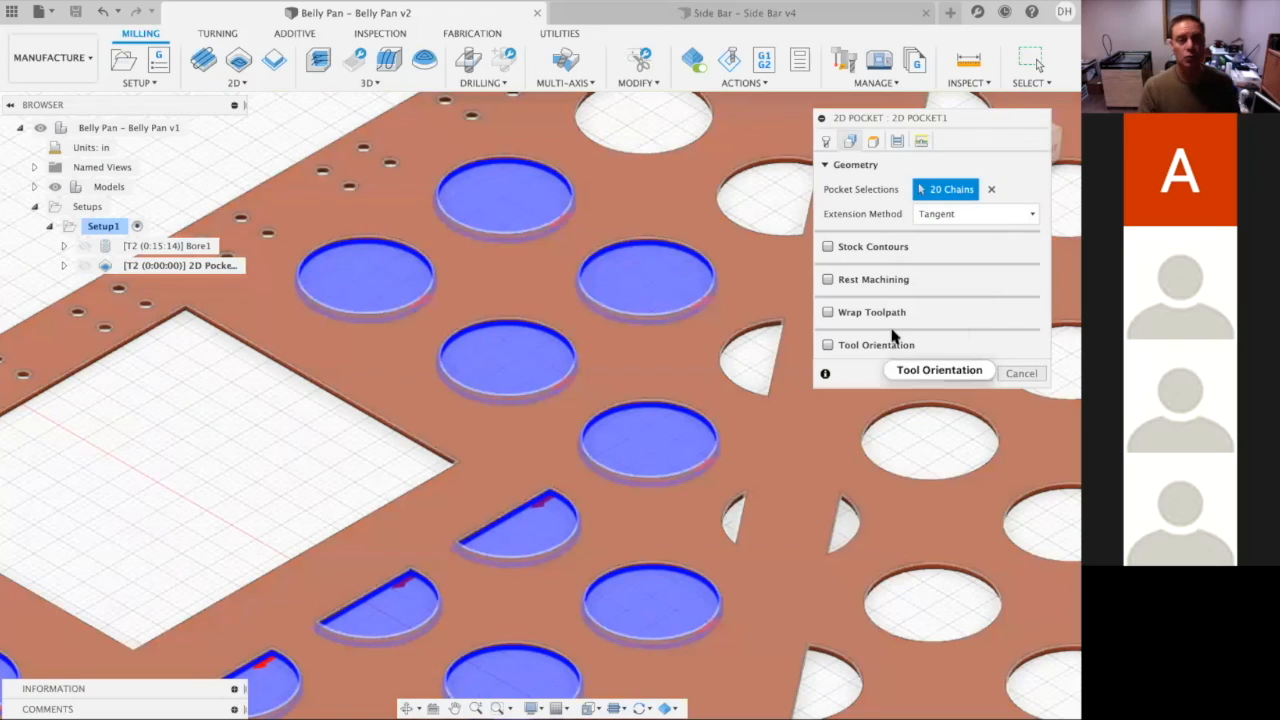
# - Set the pocket operation's bottom height offset to -0.01 in from the selected contours
pyautogui.click(876, 143)
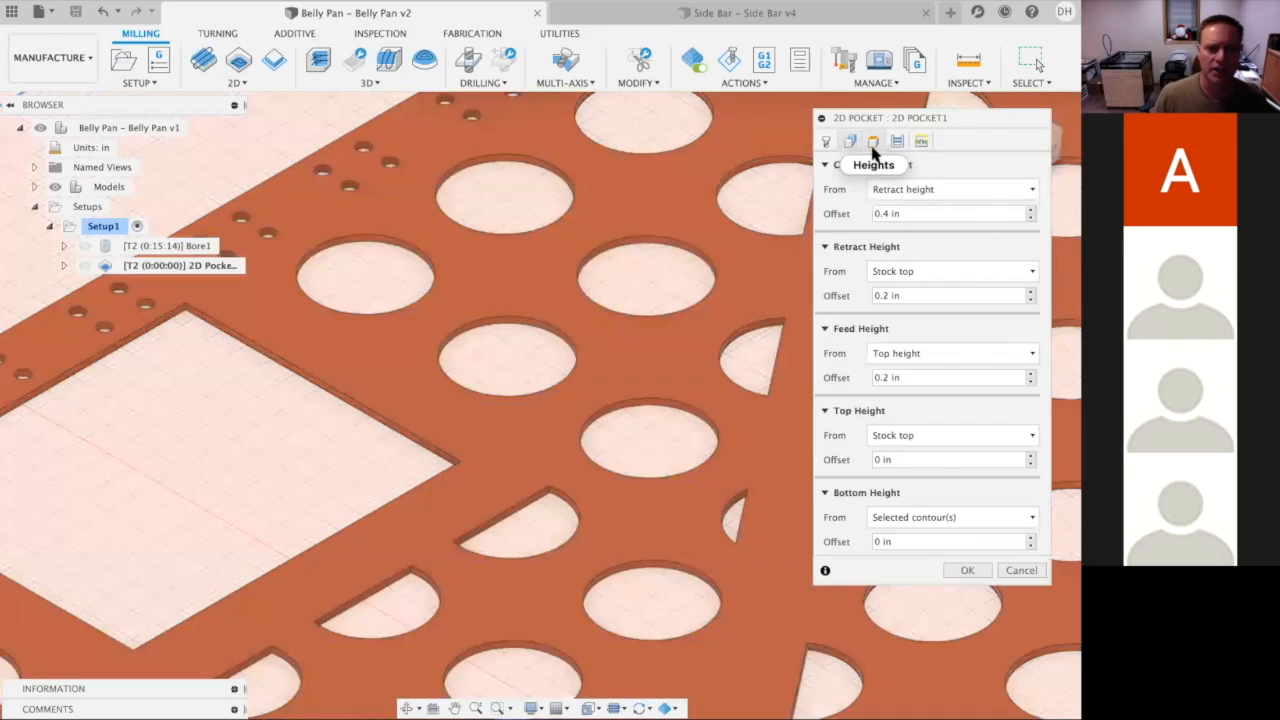
pyautogui.click(906, 541)
pyautogui.write('-.02')
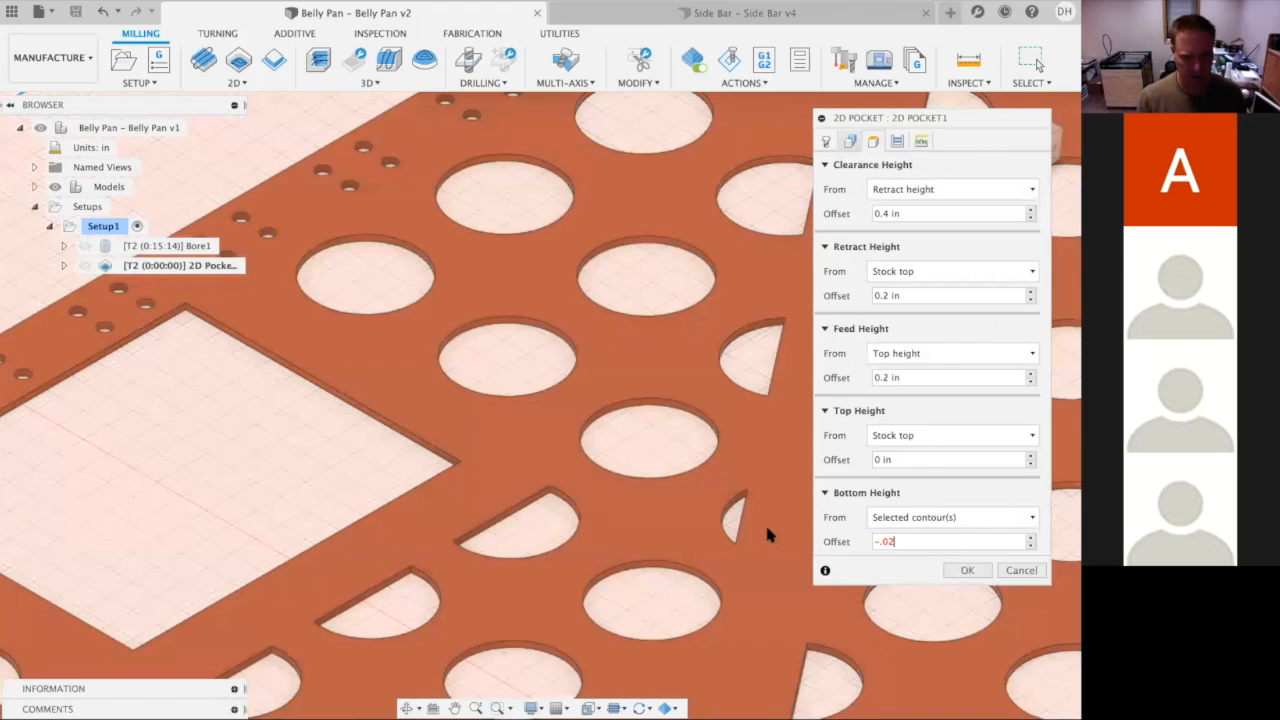
pyautogui.press('Tab')
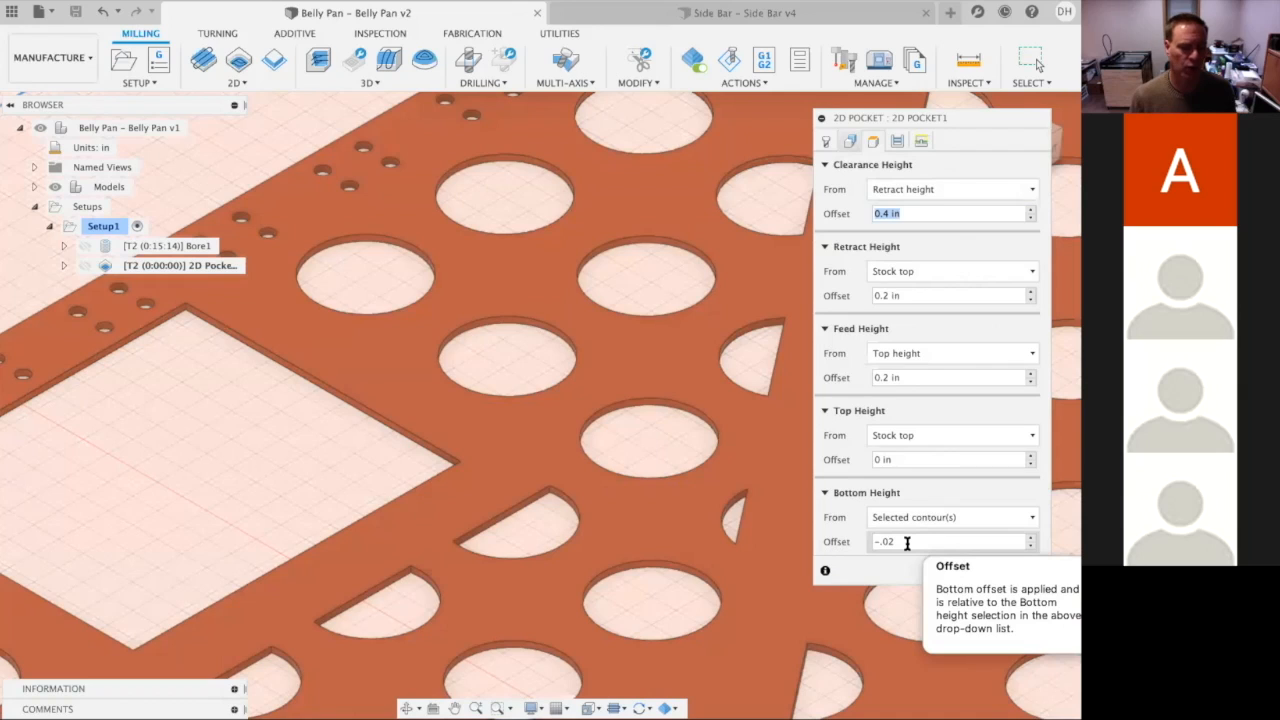
pyautogui.click(907, 542)
pyautogui.write('1')
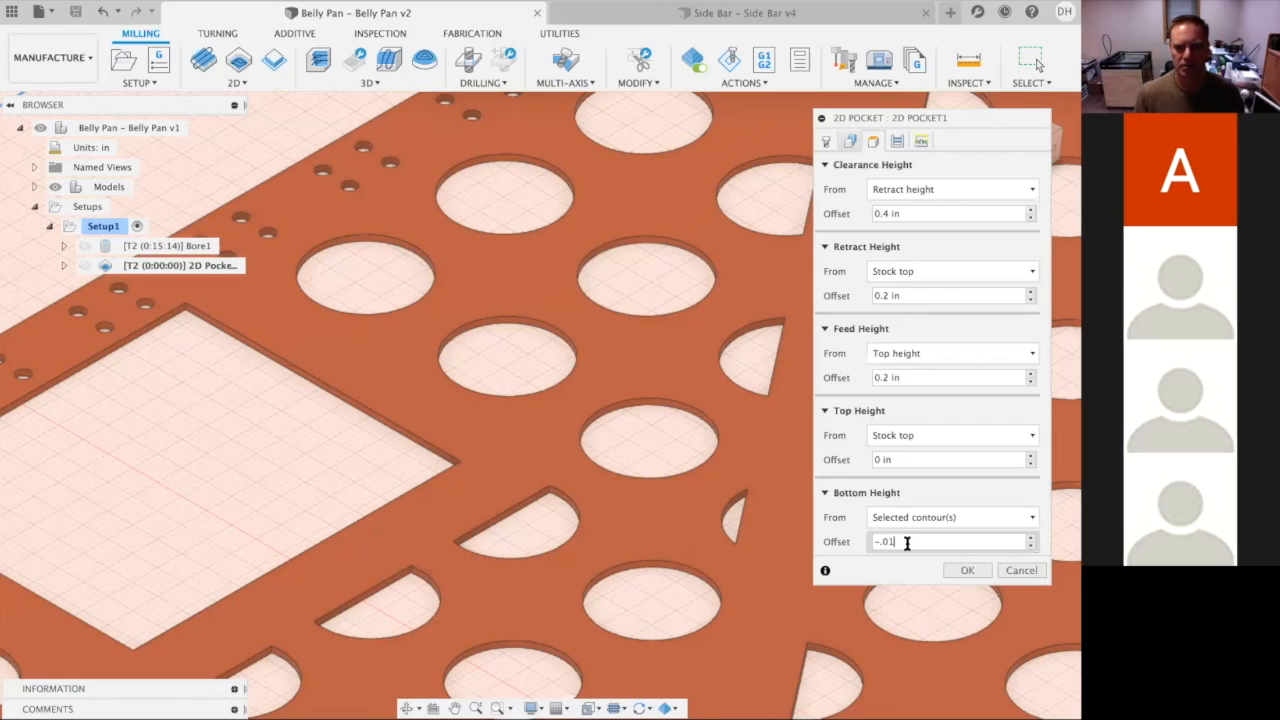
# - Turn off Stock to Leave for the pocket operation, then generate its toolpath and view it across the plate
pyautogui.click(896, 143)
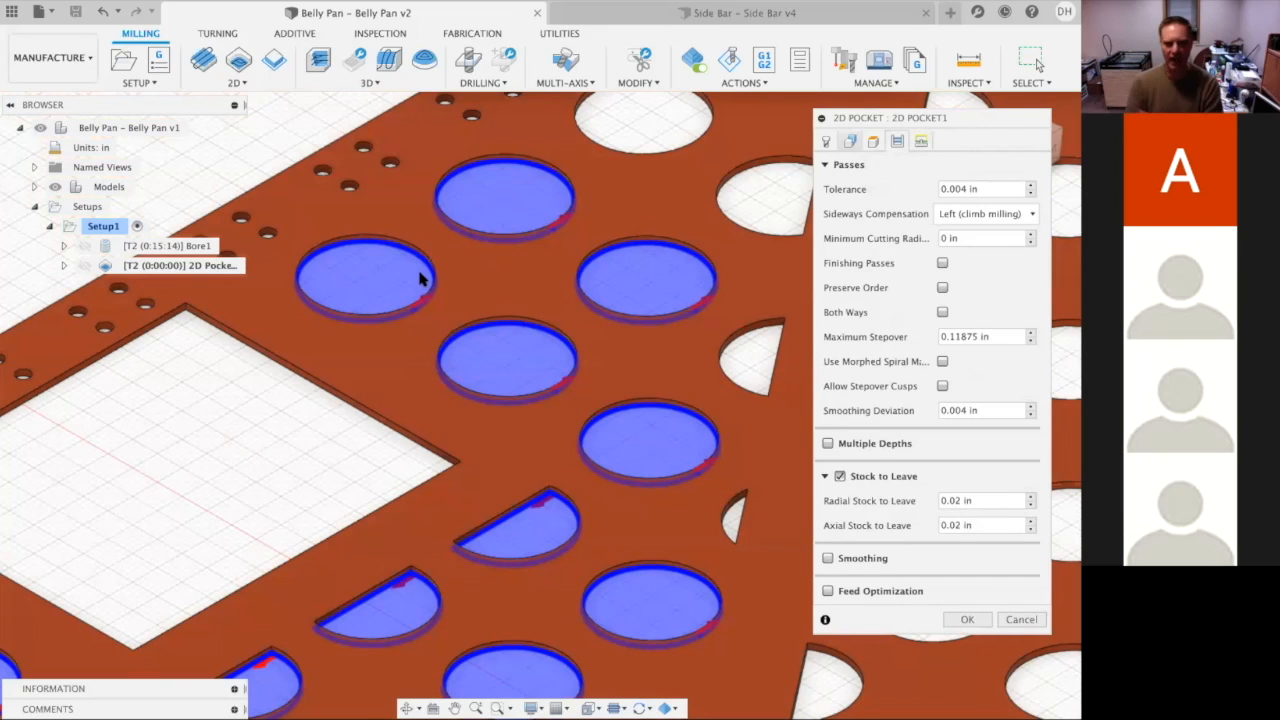
pyautogui.click(840, 477)
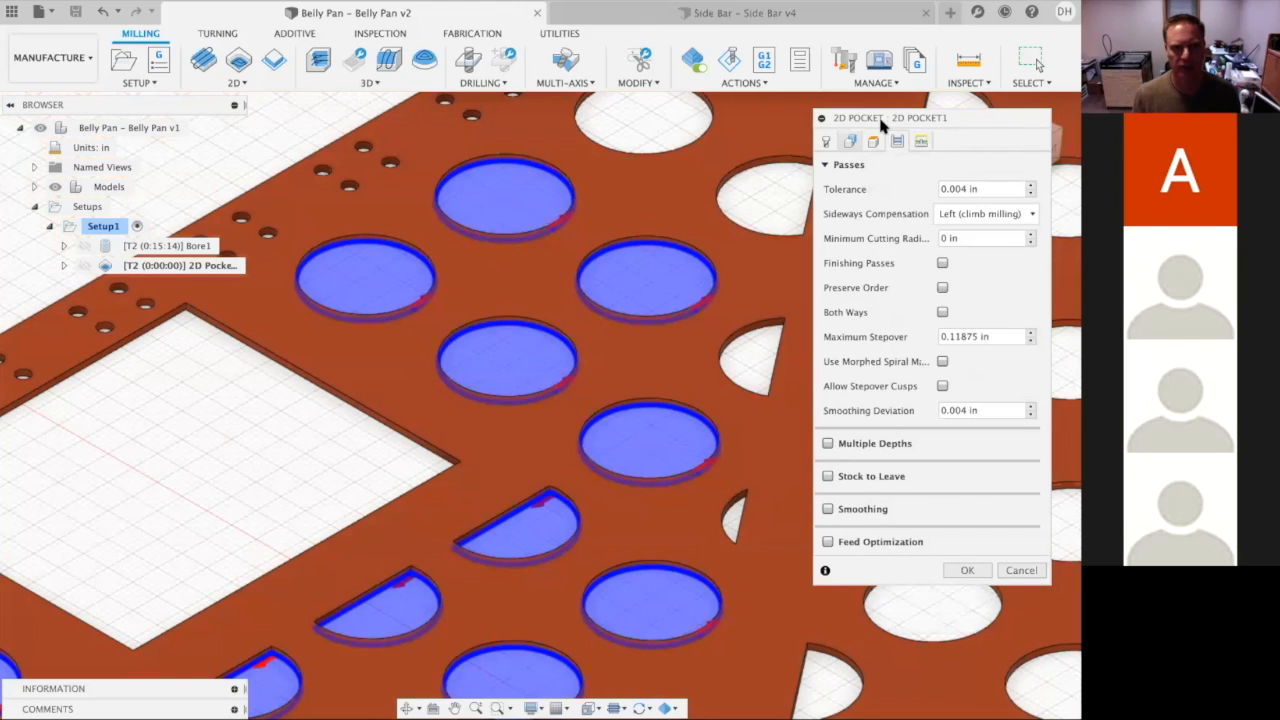
pyautogui.click(921, 145)
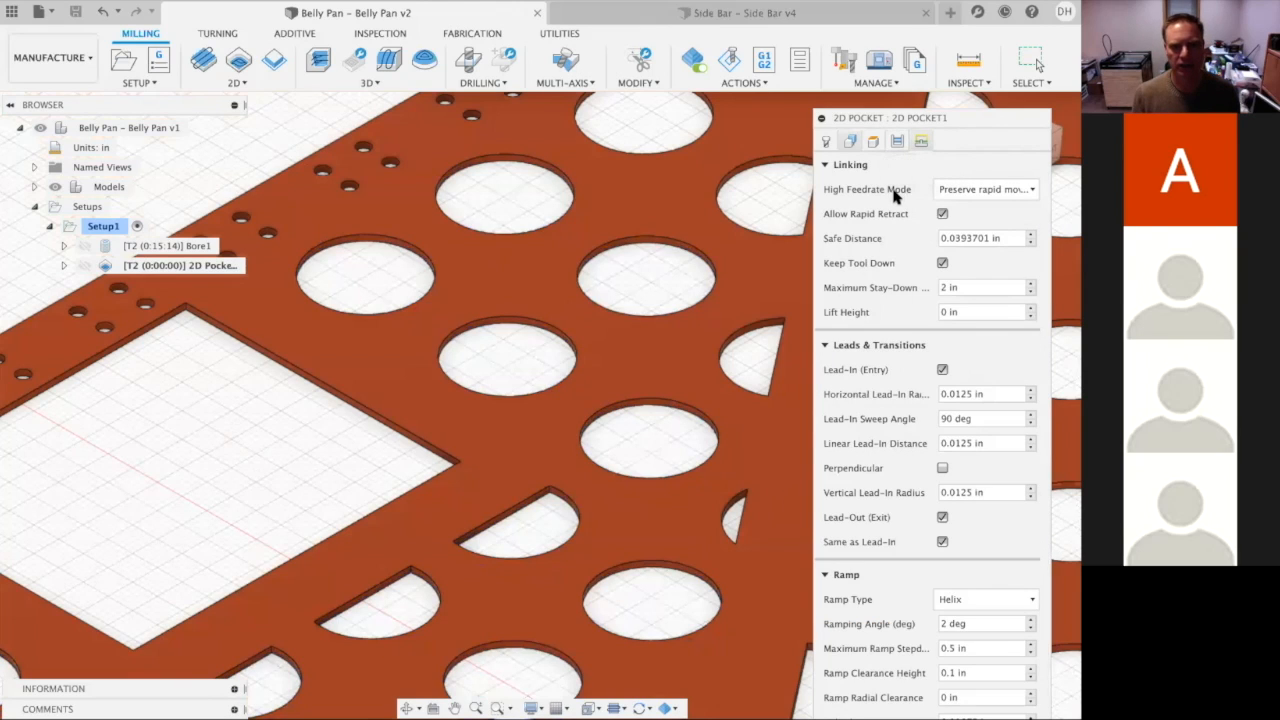
pyautogui.click(897, 142)
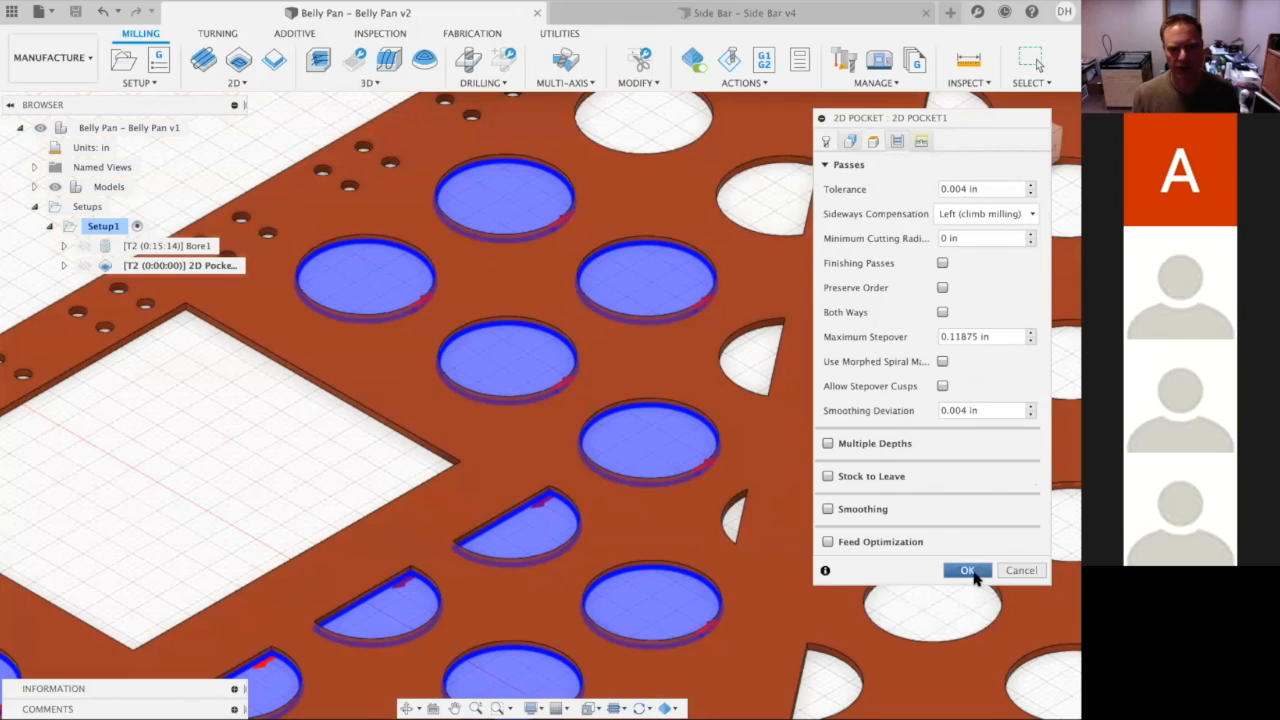
pyautogui.click(968, 571)
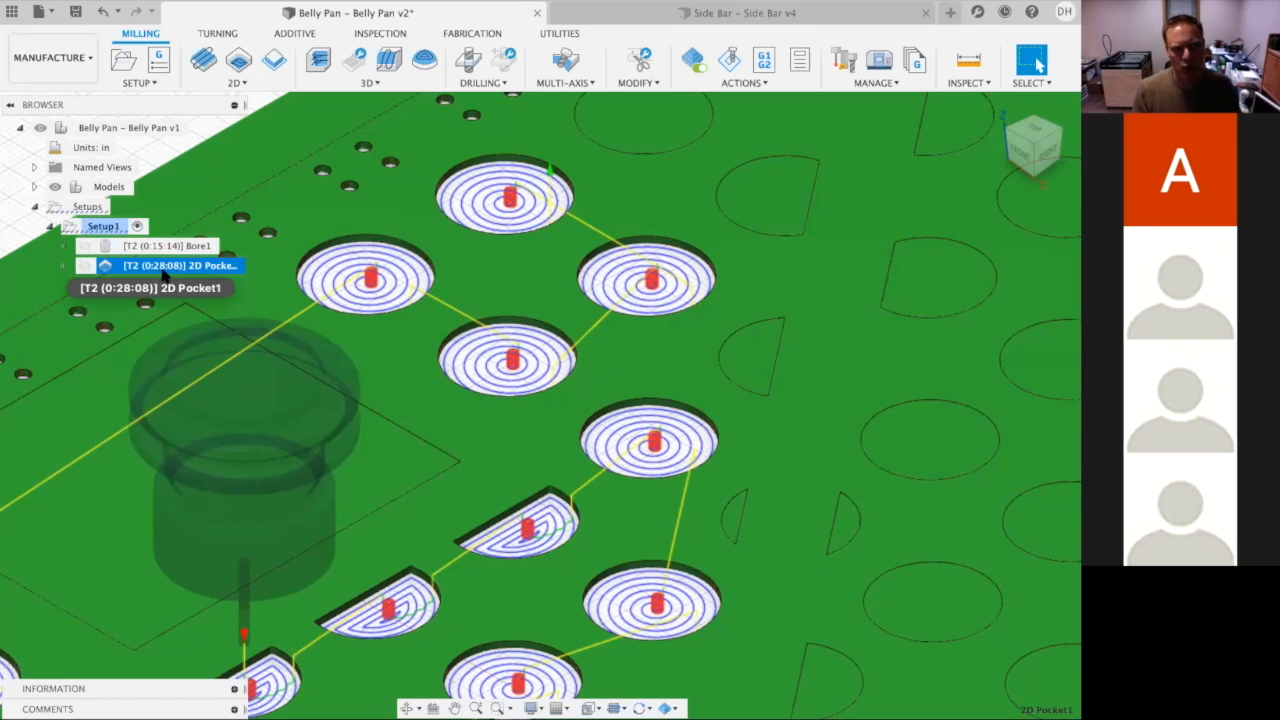
pyautogui.scroll(-8, 576, 455)
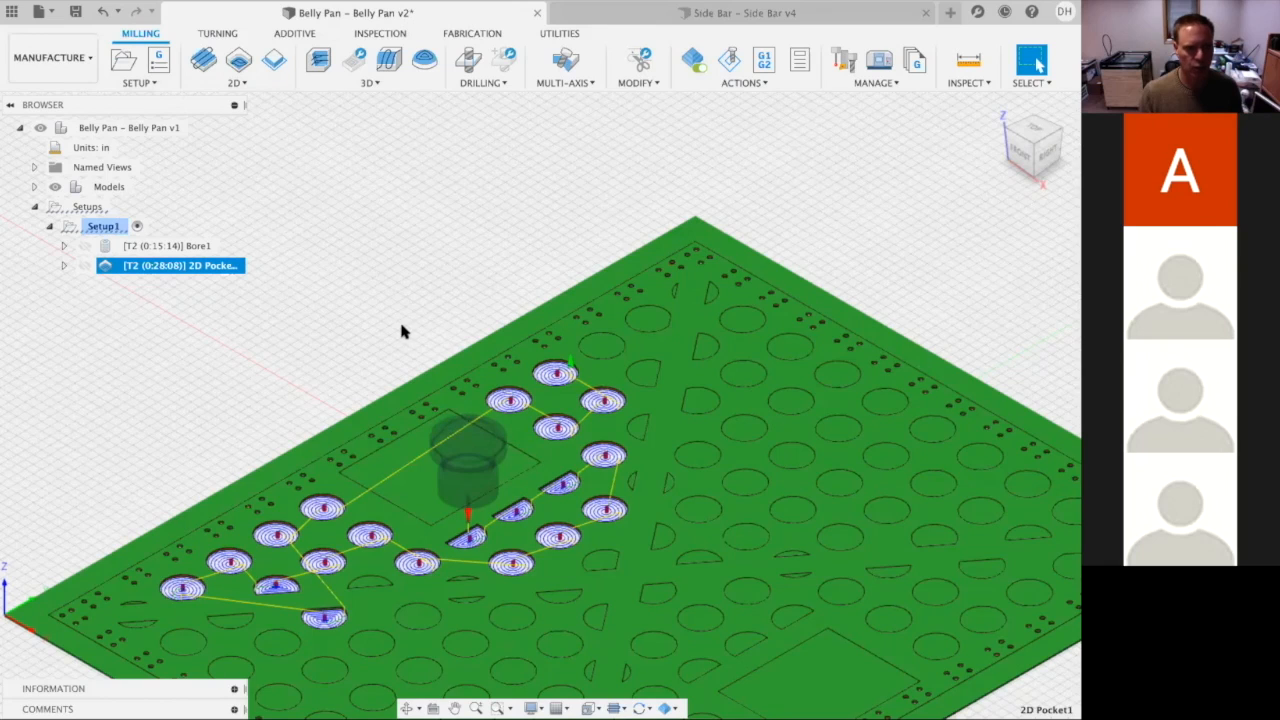
pyautogui.click(399, 327)
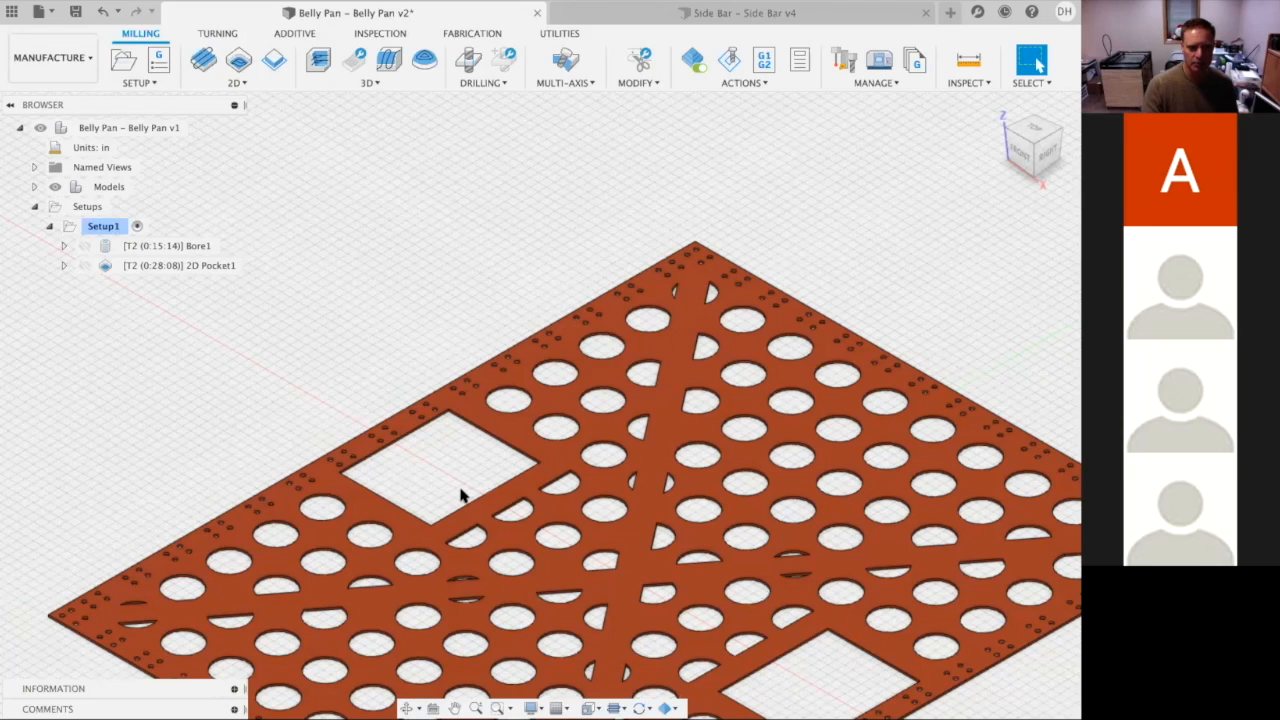
# - Start a second 2D Pocket operation and select the bottom edge of the rectangular cutout nearer the origin as its geometry
pyautogui.click(240, 84)
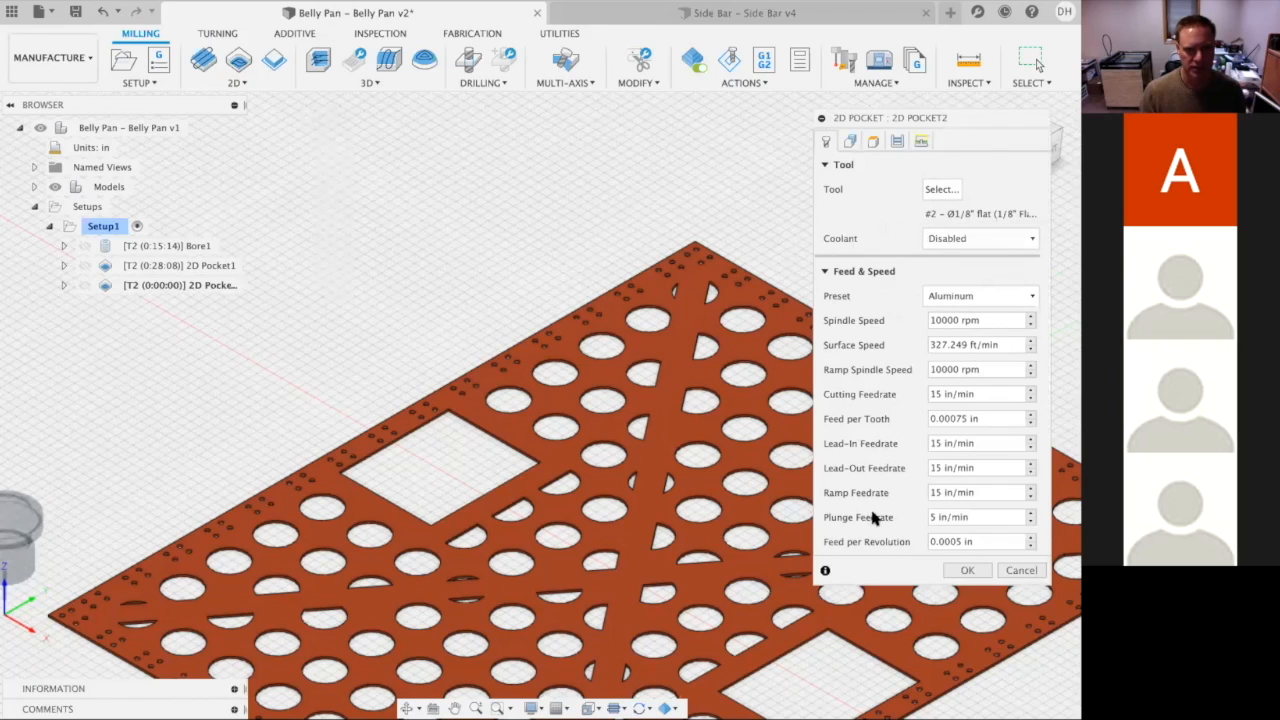
pyautogui.click(850, 141)
pyautogui.scroll(-3, 428, 485)
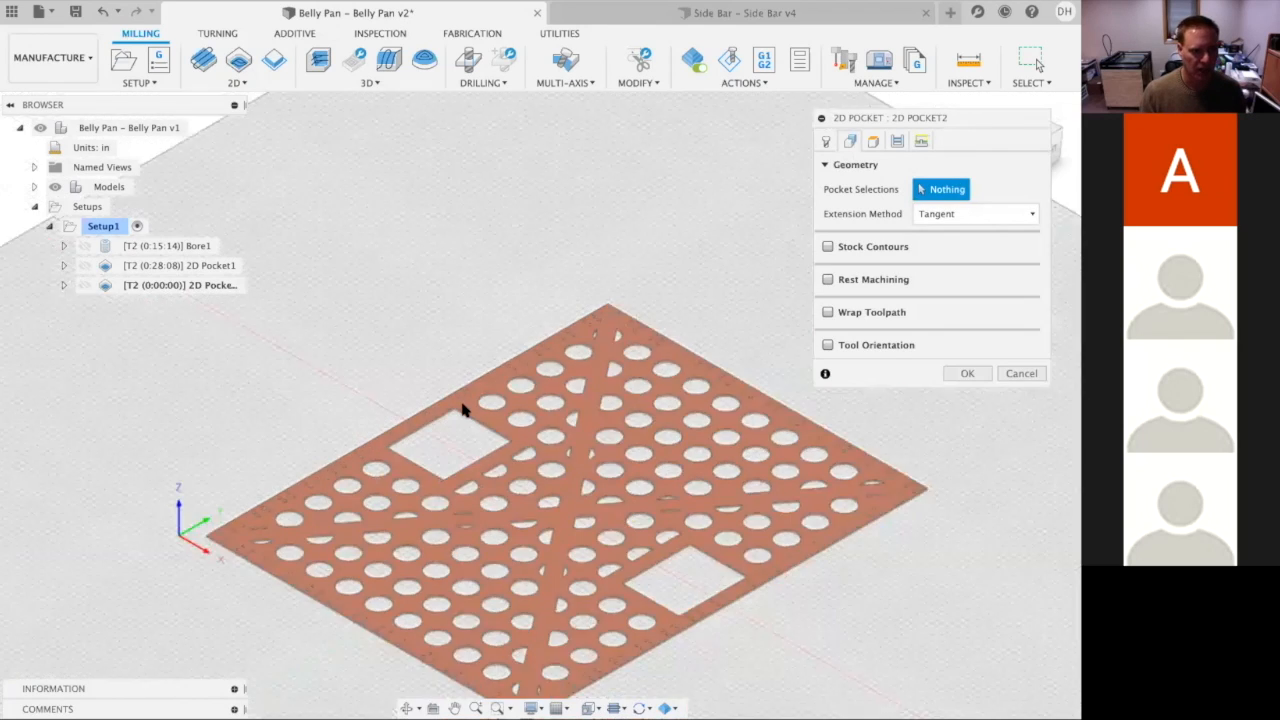
pyautogui.scroll(6, 466, 409)
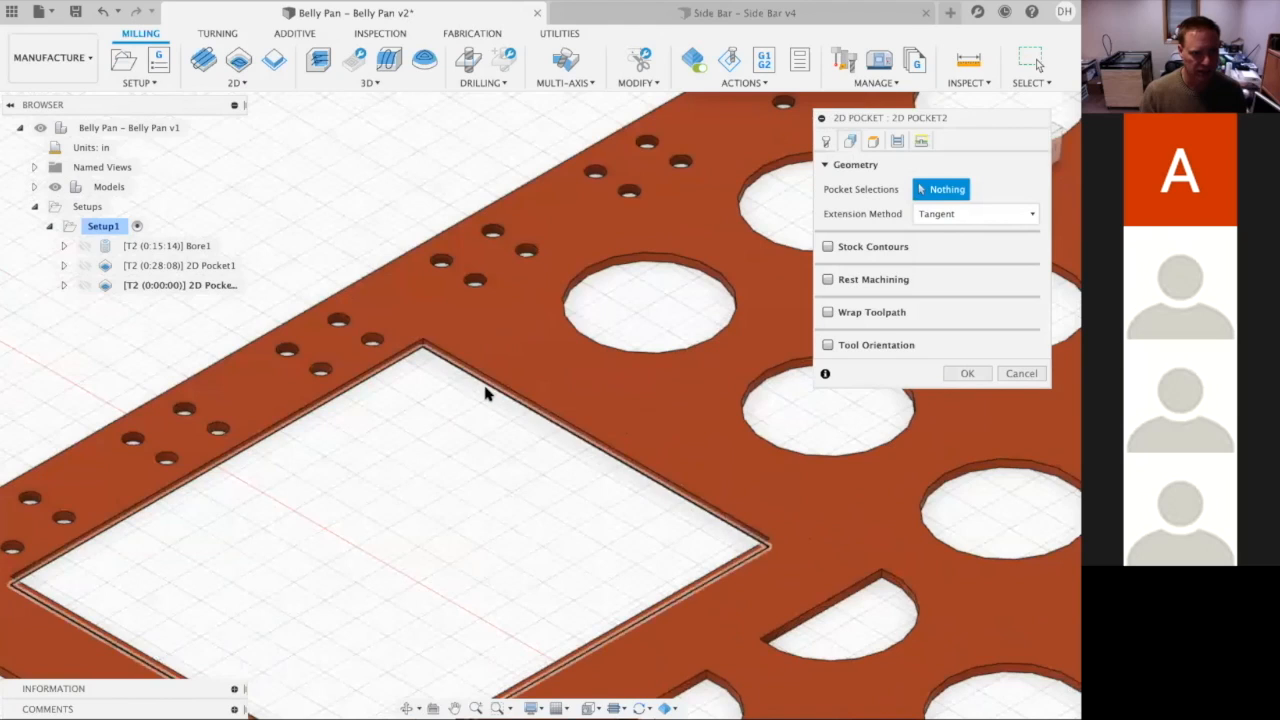
pyautogui.click(486, 392)
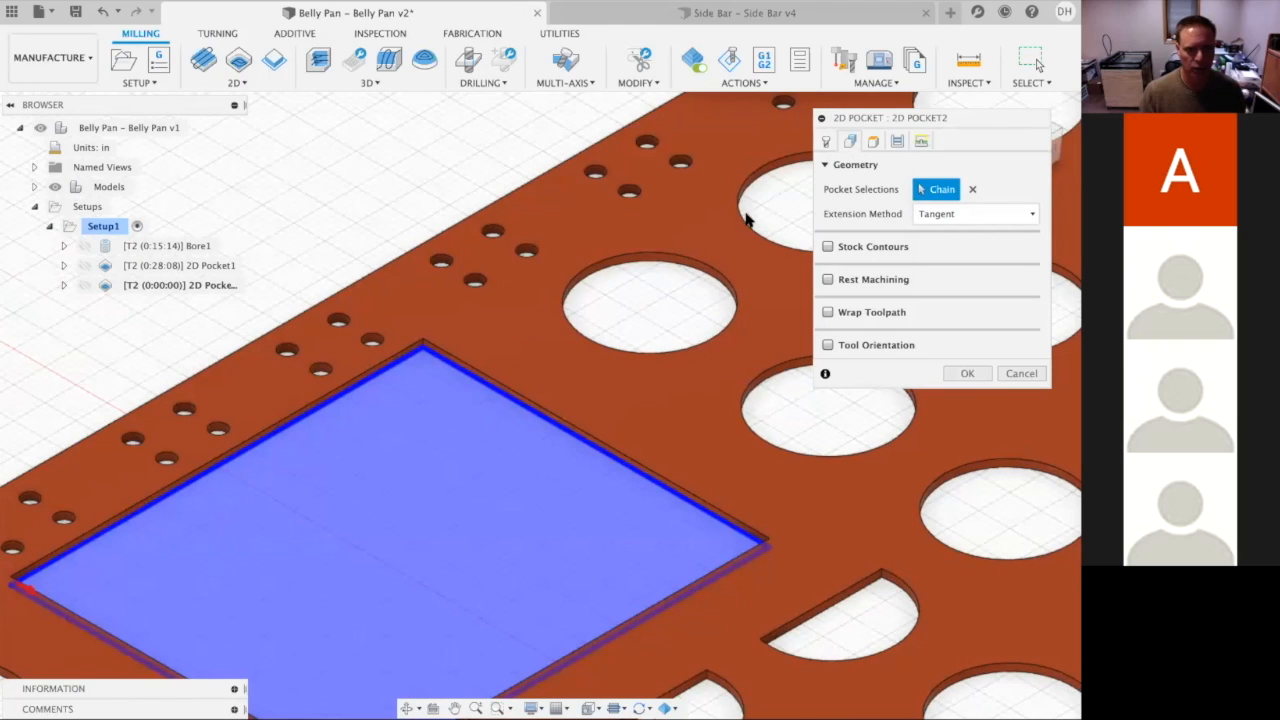
# - Set the rectangular pocket's bottom height offset to -0.01 in, check its passes settings, and generate the toolpath
pyautogui.click(872, 143)
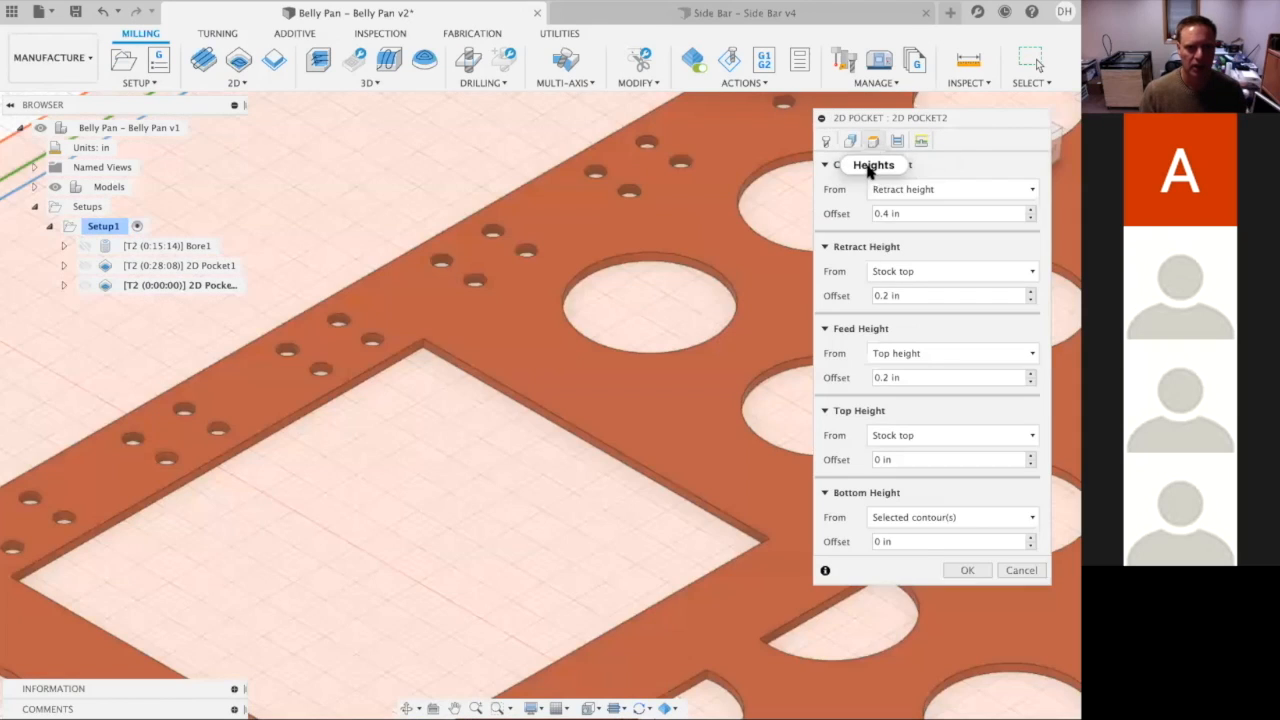
pyautogui.click(909, 541)
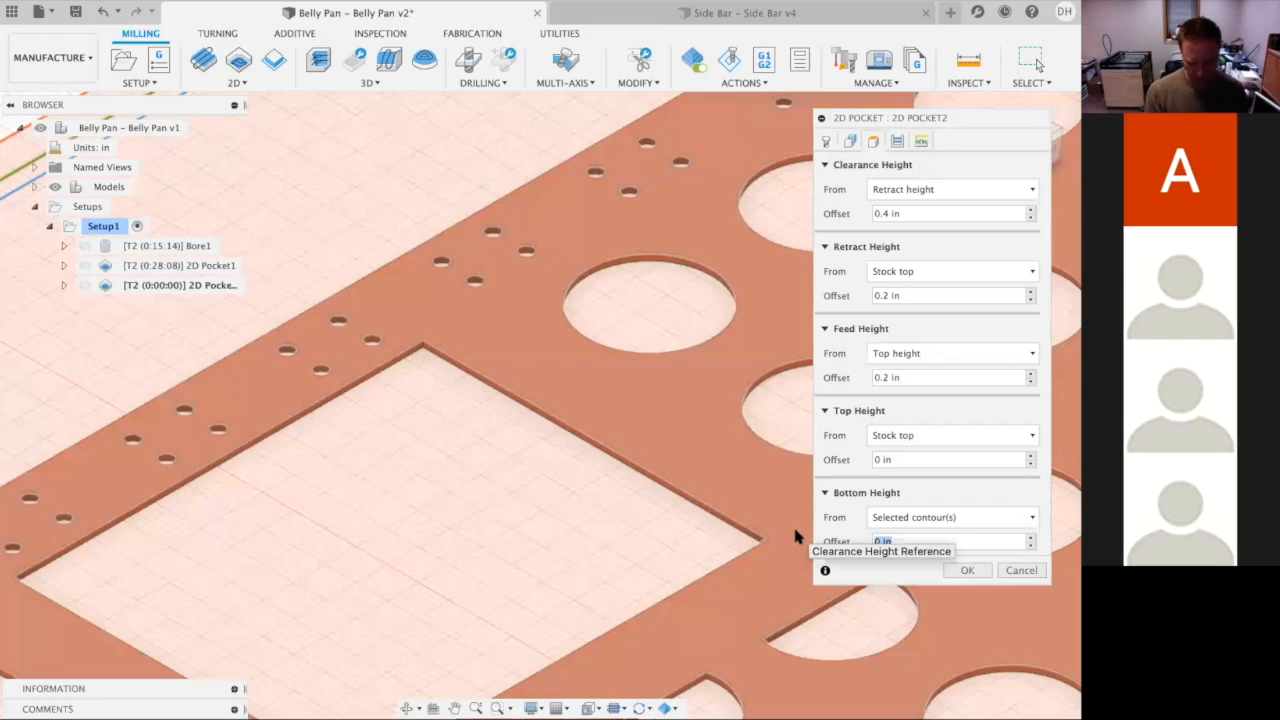
pyautogui.write('-.01')
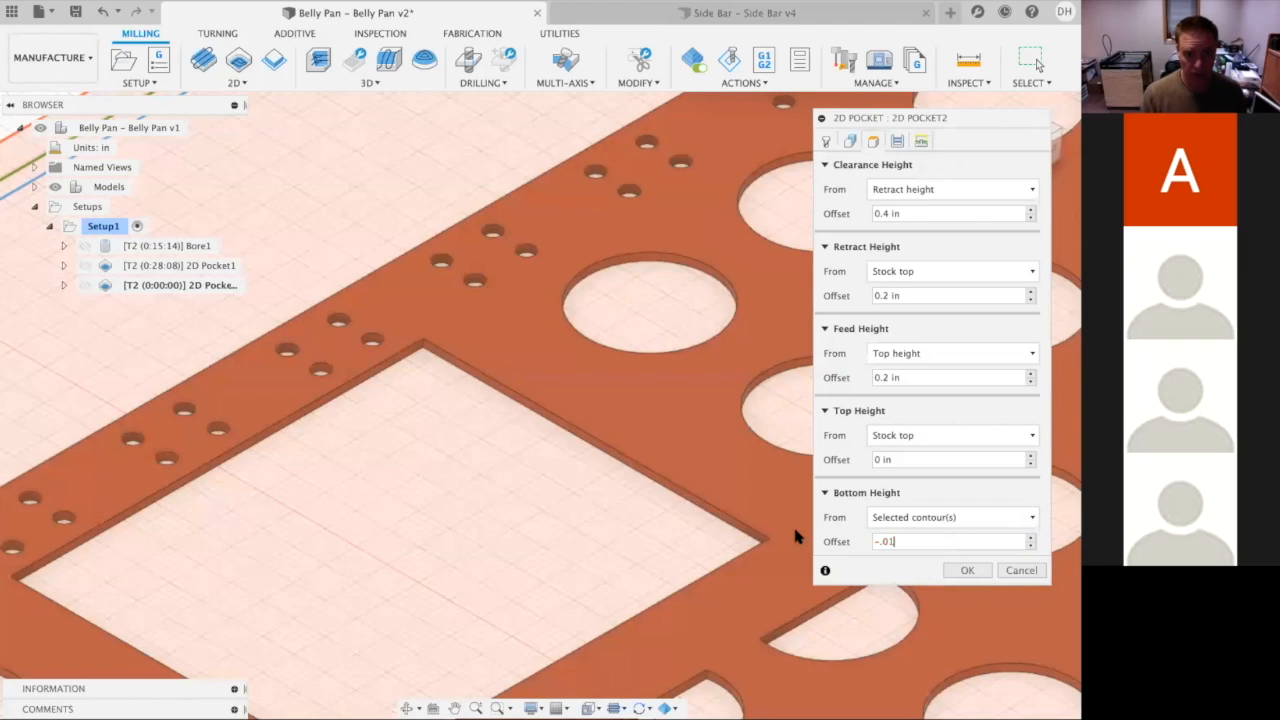
pyautogui.press('Tab')
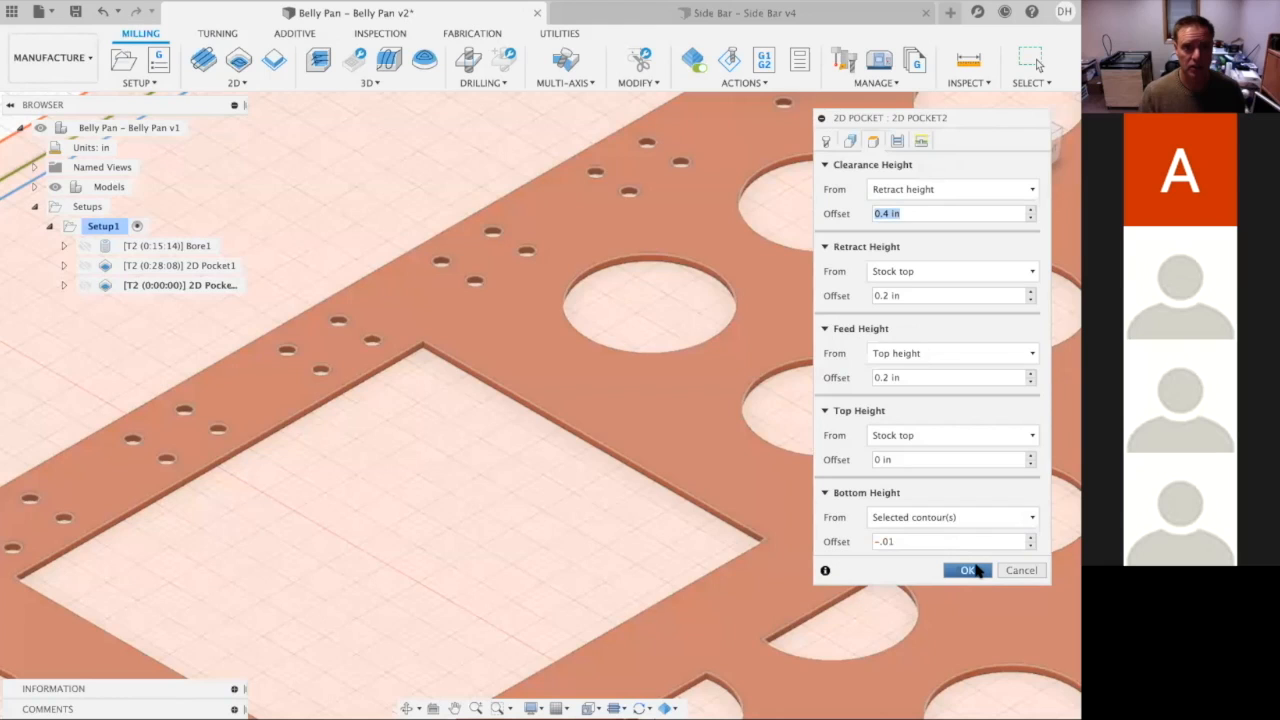
pyautogui.click(898, 142)
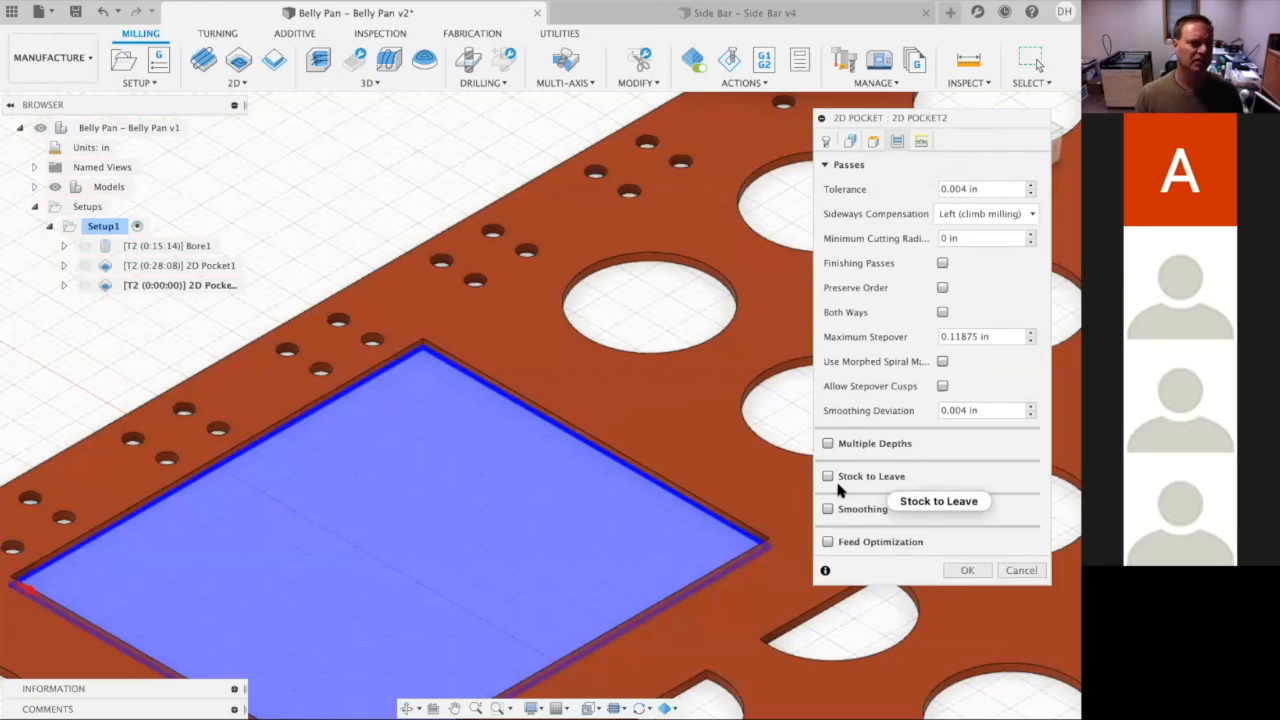
pyautogui.moveTo(838, 488)
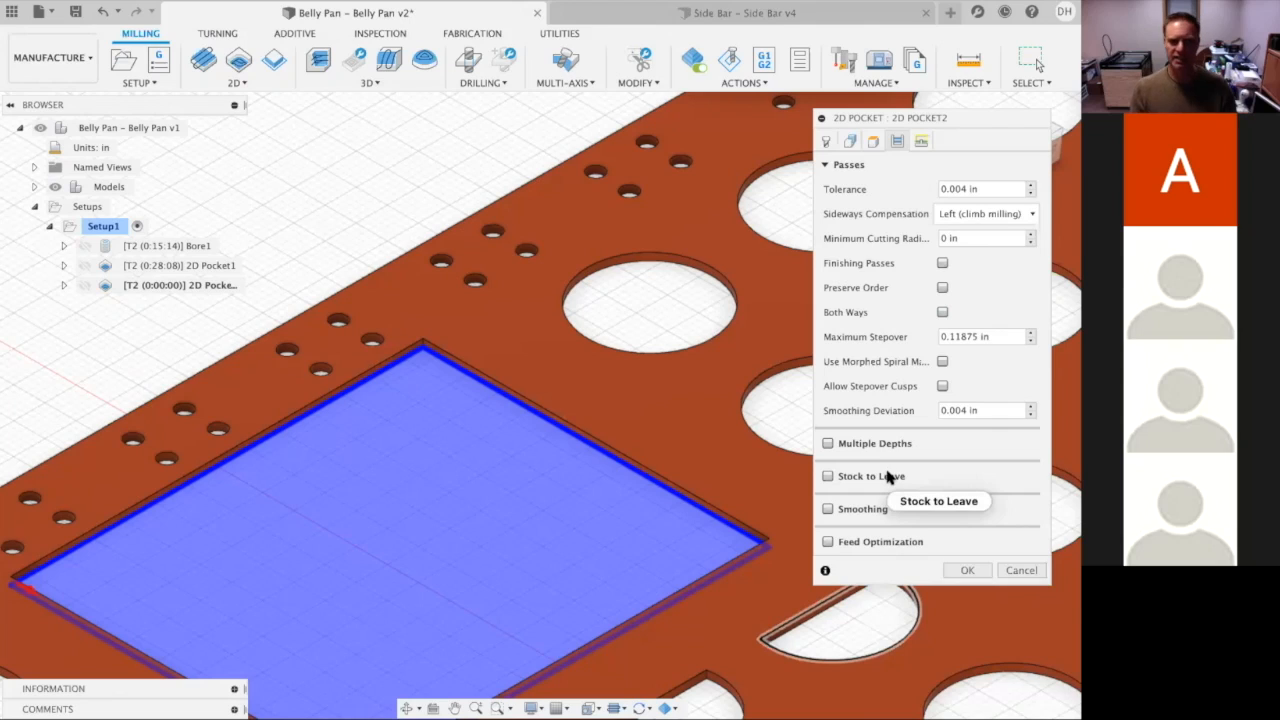
pyautogui.moveTo(888, 476)
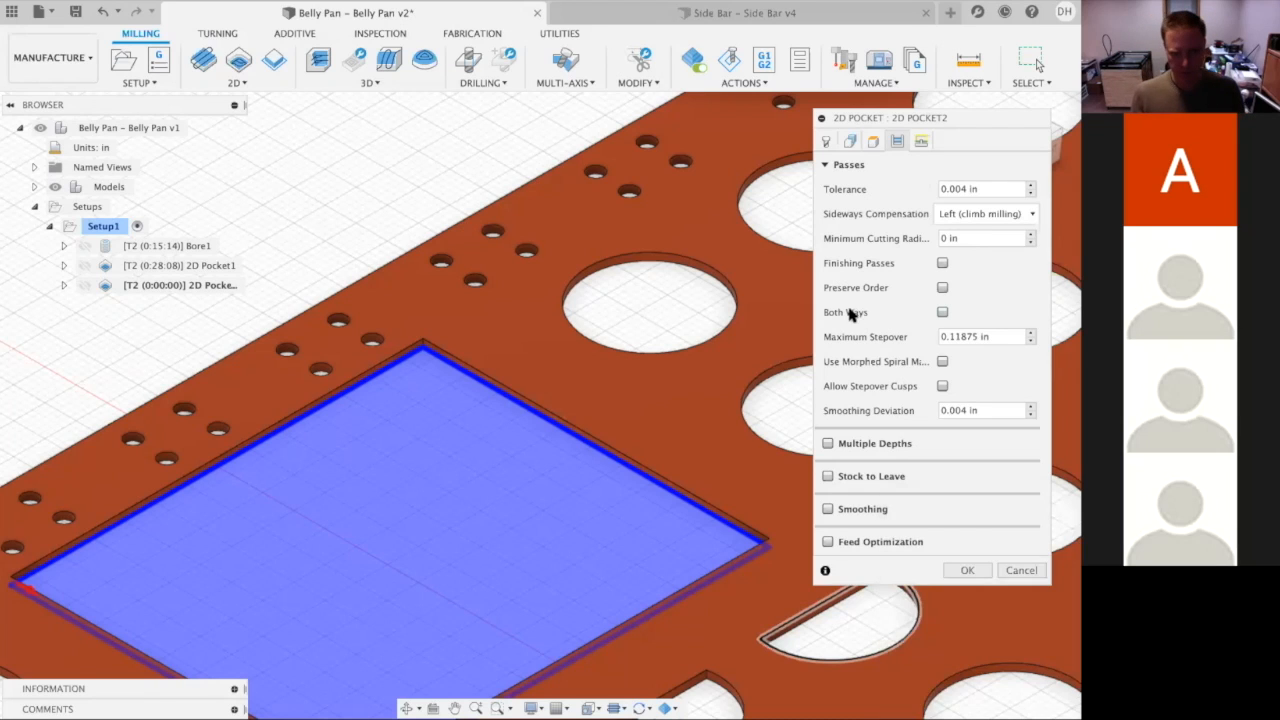
pyautogui.click(972, 570)
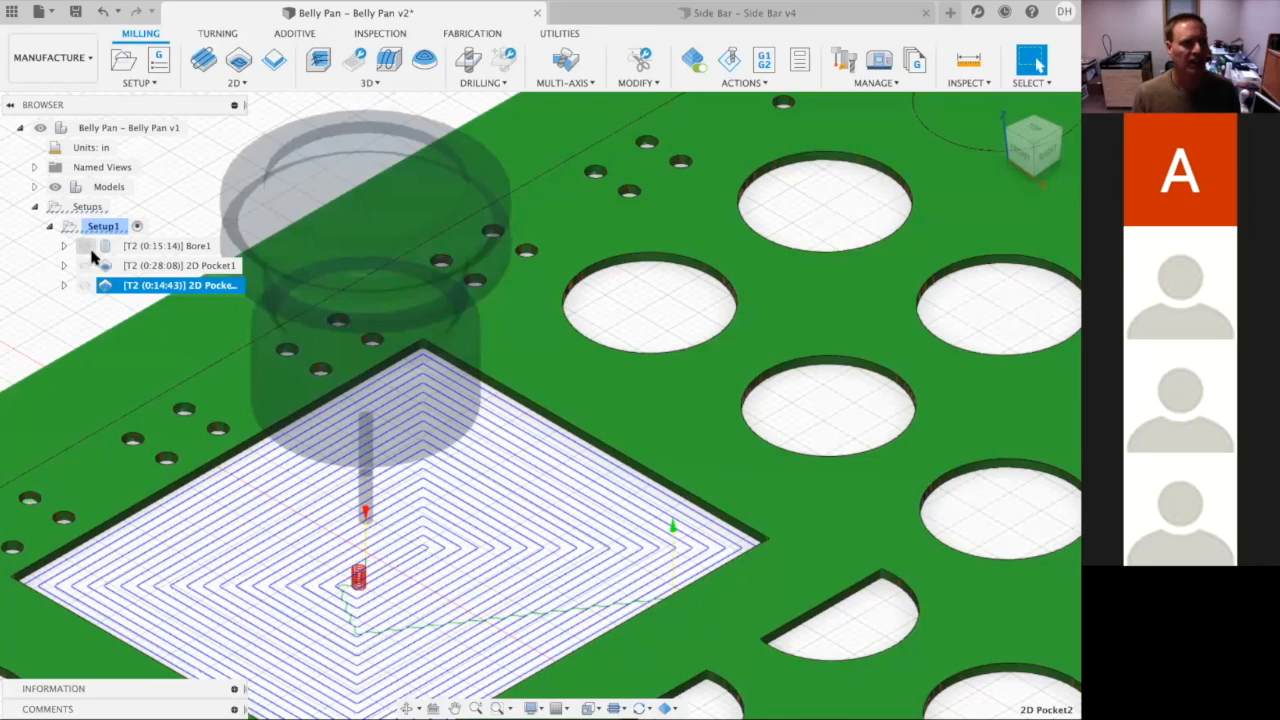
# - Start a 2D Contour operation and select the bottom edge loop of the rectangular cutout as its contour
pyautogui.click(240, 83)
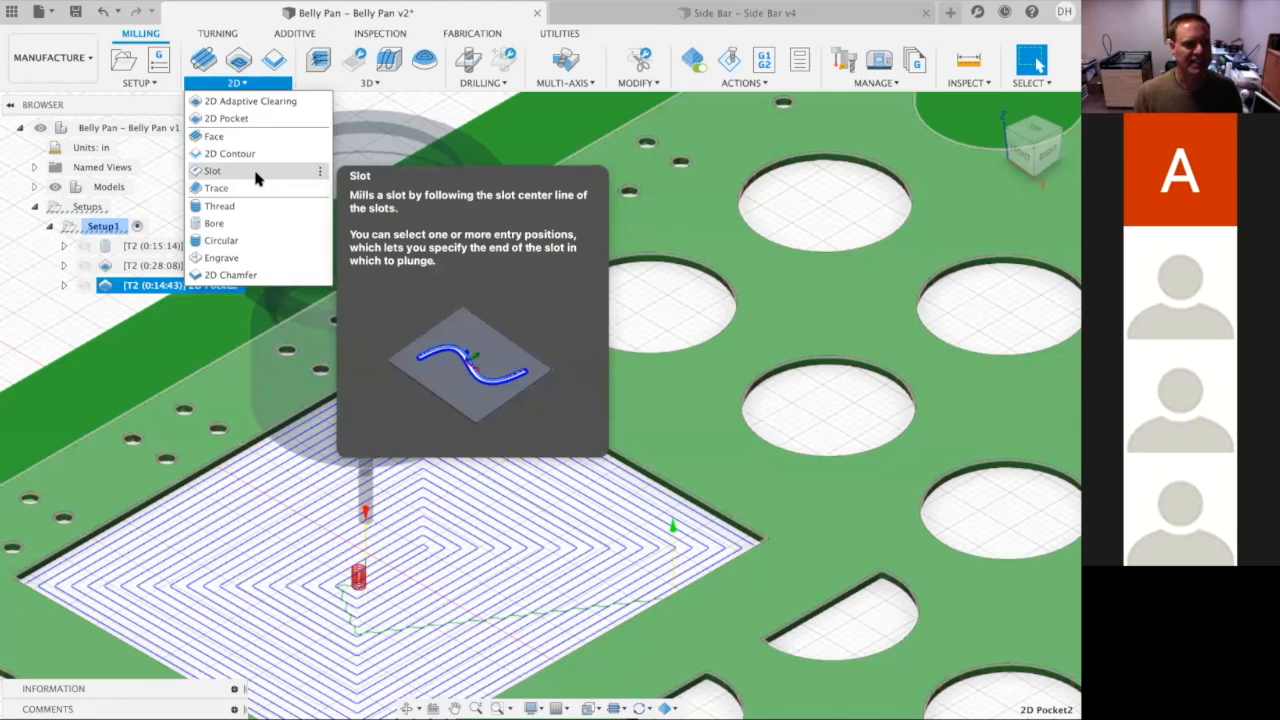
pyautogui.click(254, 155)
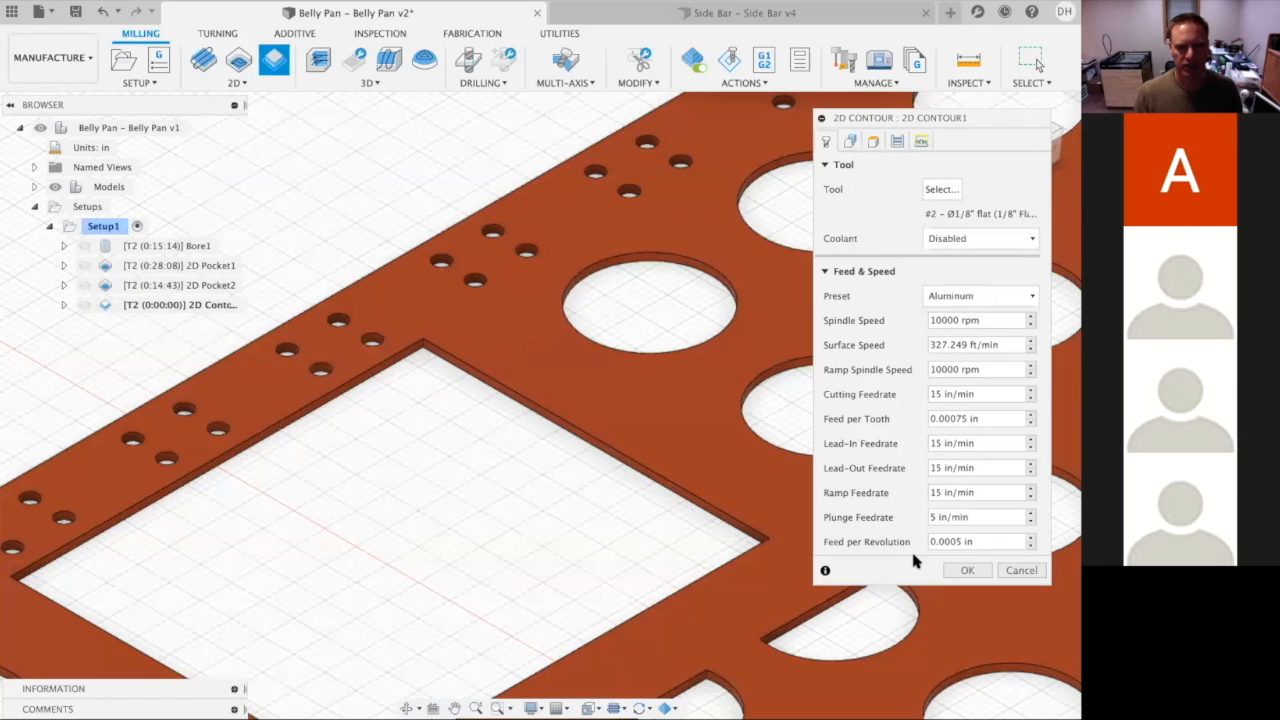
pyautogui.click(850, 141)
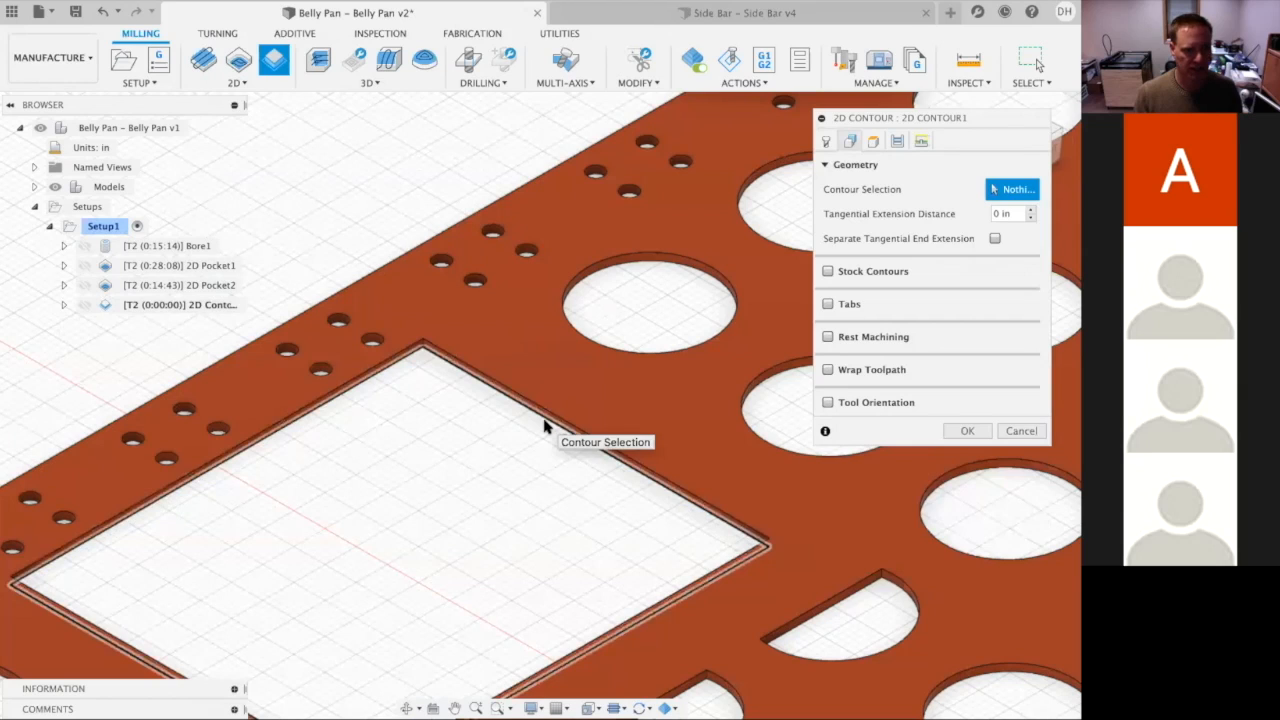
pyautogui.click(545, 426)
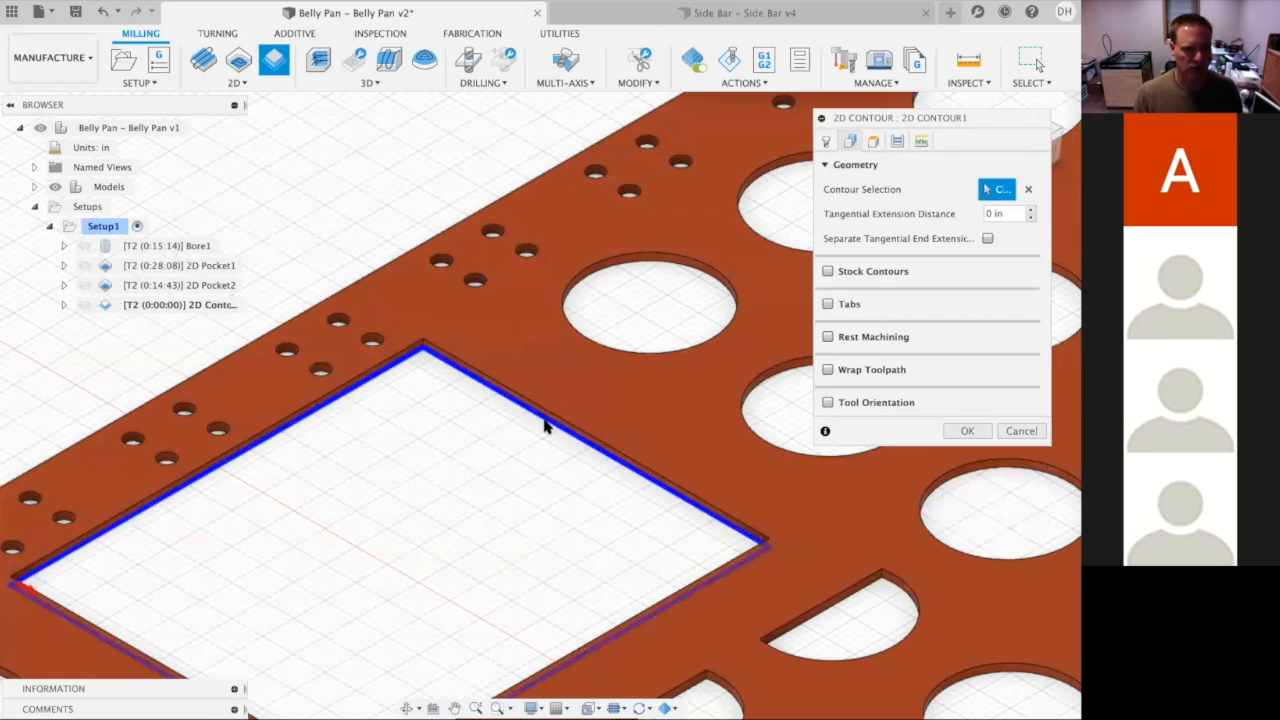
# - Set the contour operation's bottom height offset to -0.01 in from the selected contour
pyautogui.click(873, 141)
pyautogui.click(885, 540)
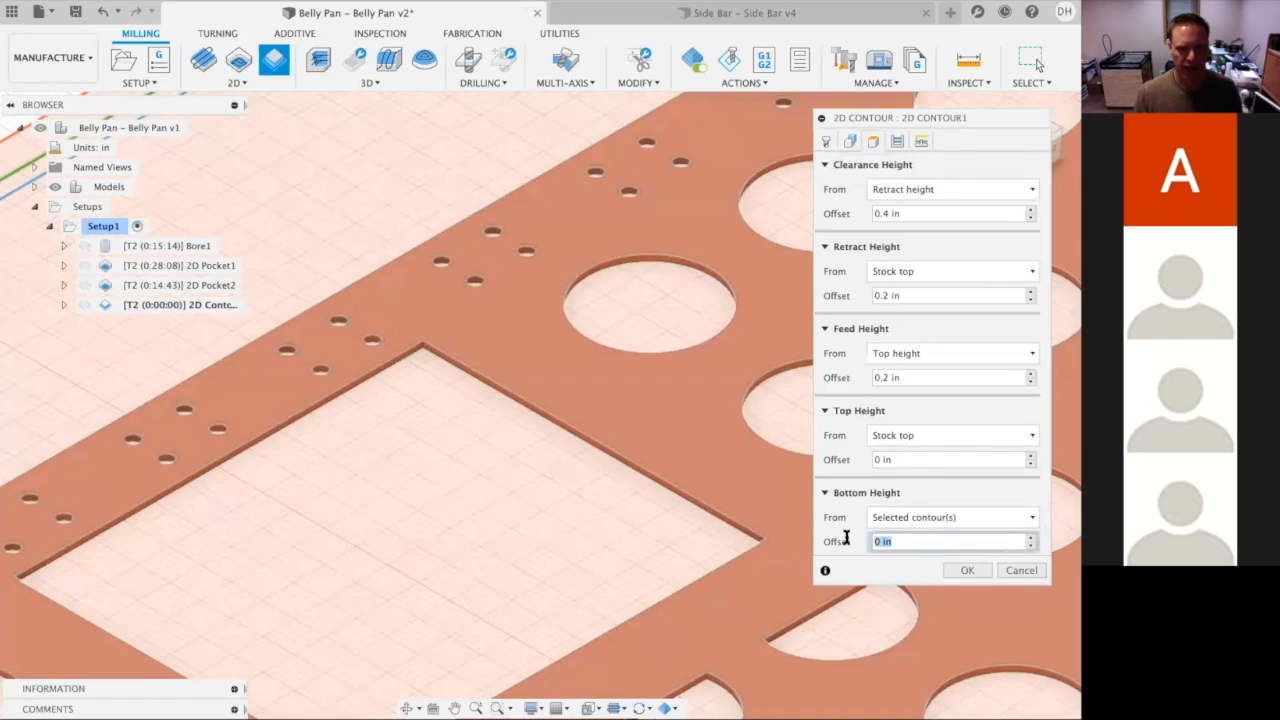
pyautogui.write('-')
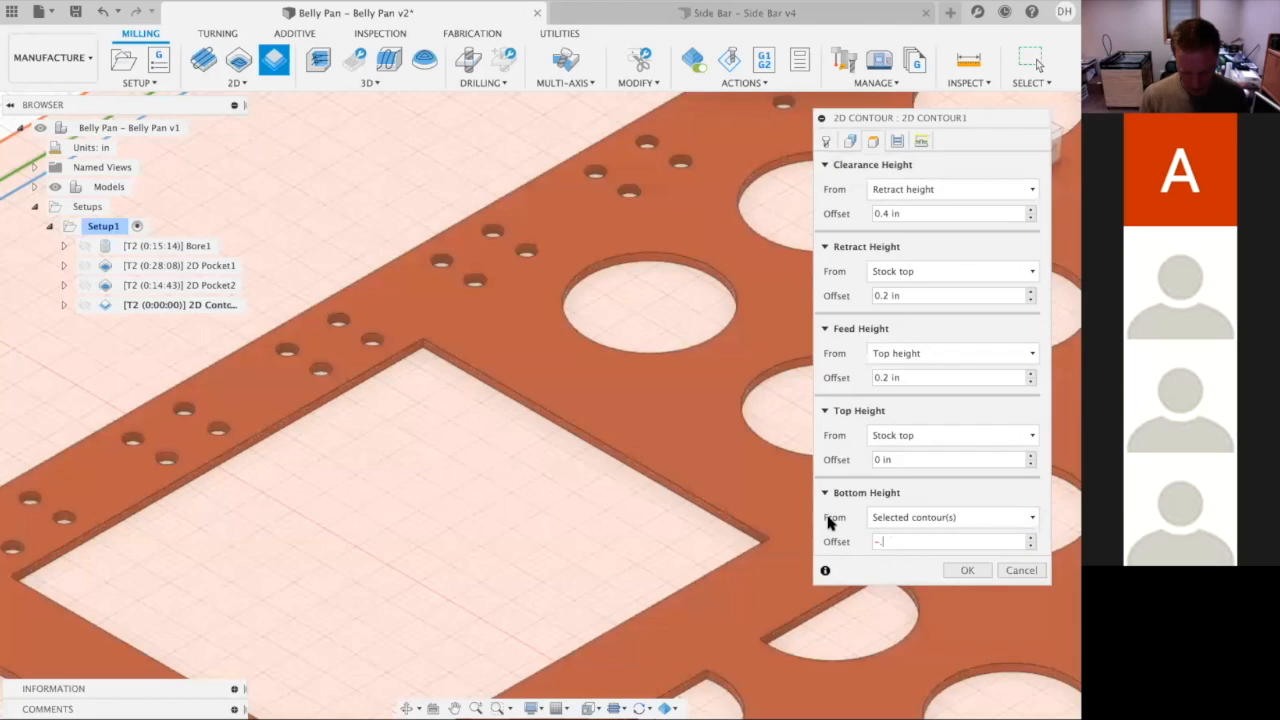
pyautogui.write('.01')
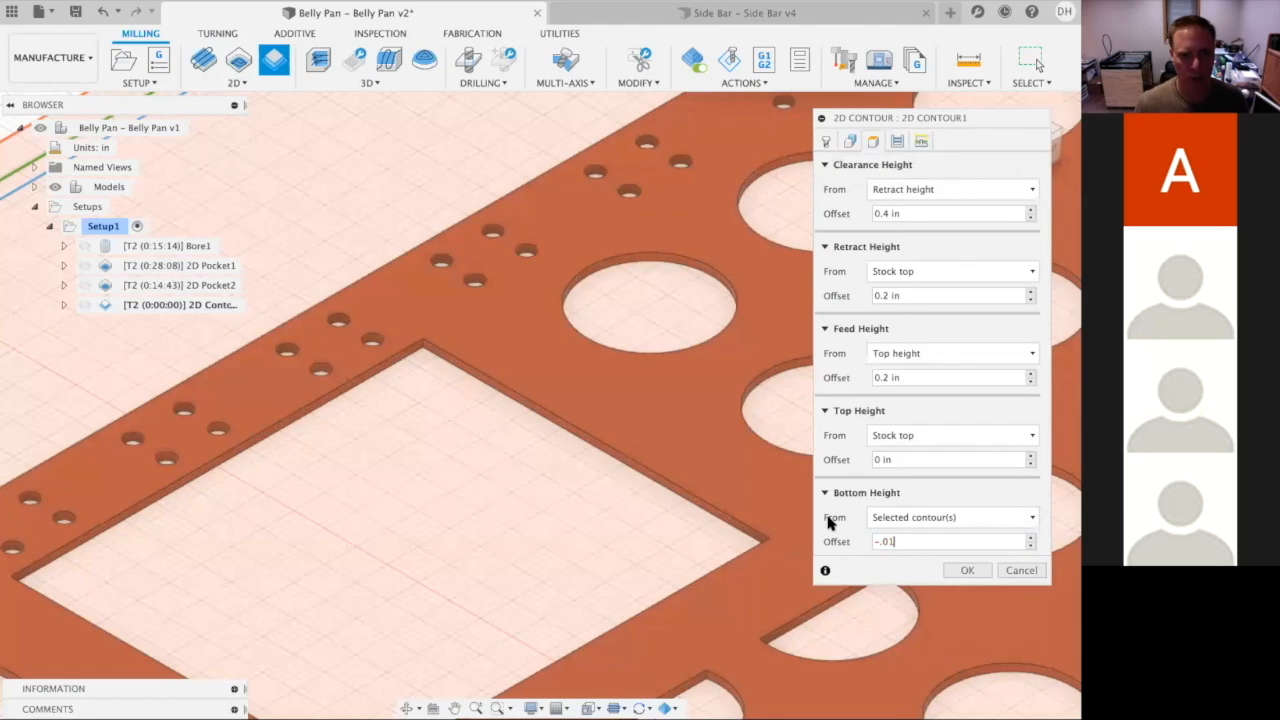
pyautogui.press('Tab')
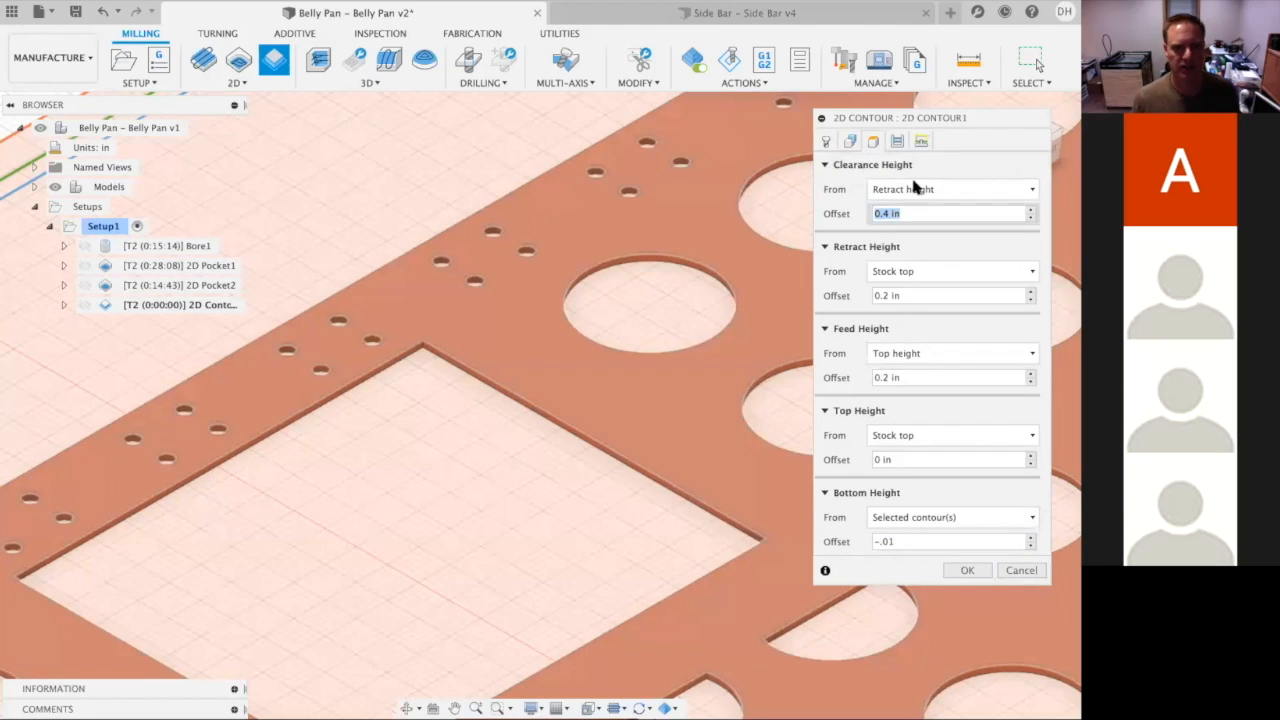
# - Review the contour operation's passes settings and generate its toolpath around the rectangular cutout
pyautogui.click(897, 141)
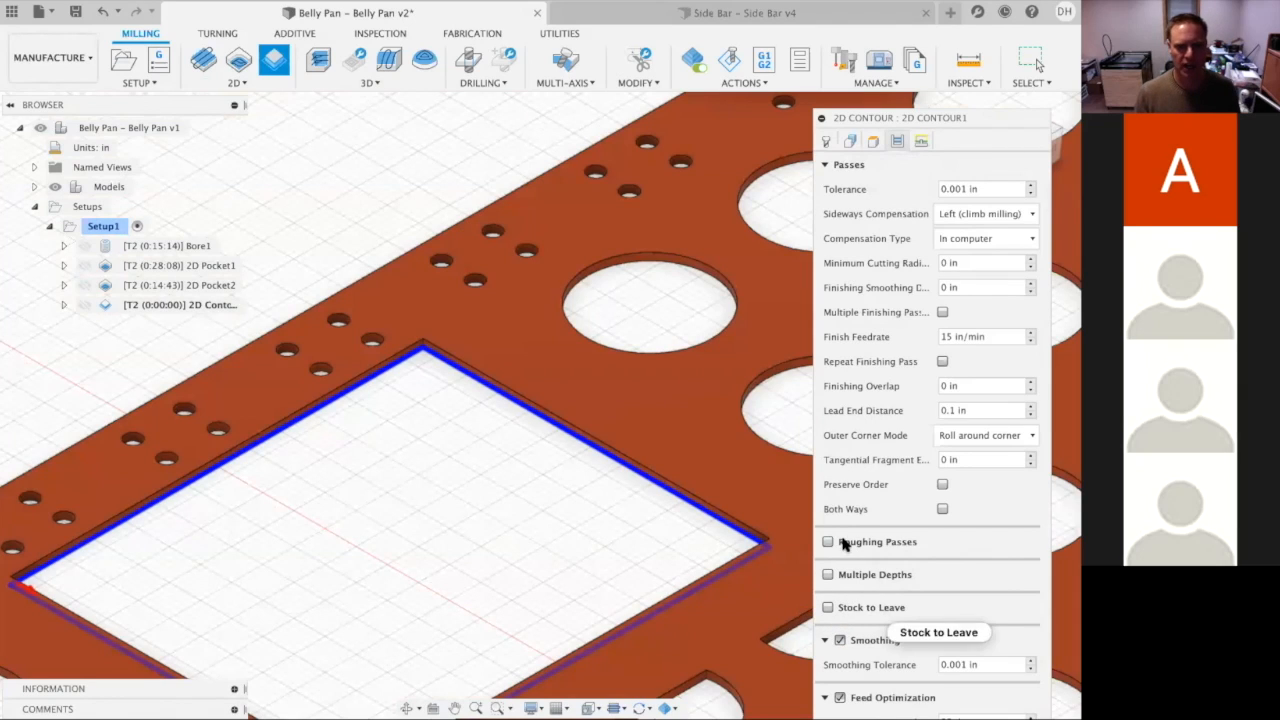
pyautogui.click(824, 166)
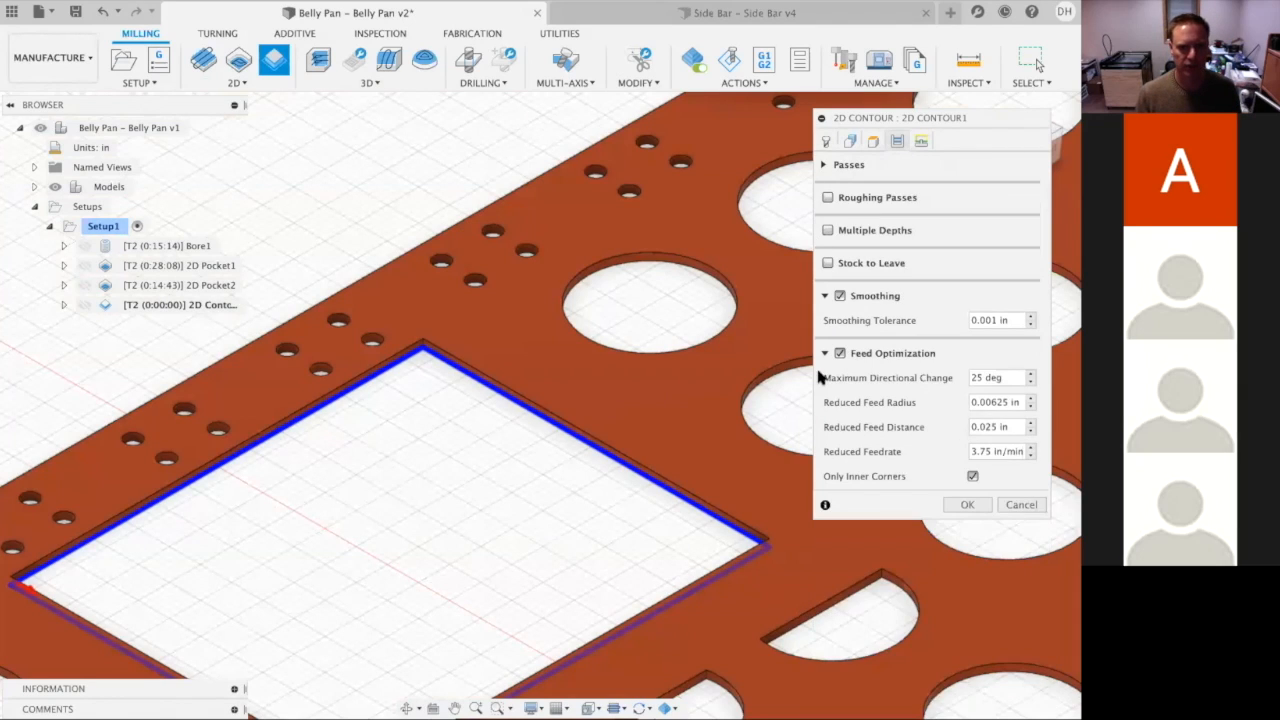
pyautogui.click(976, 508)
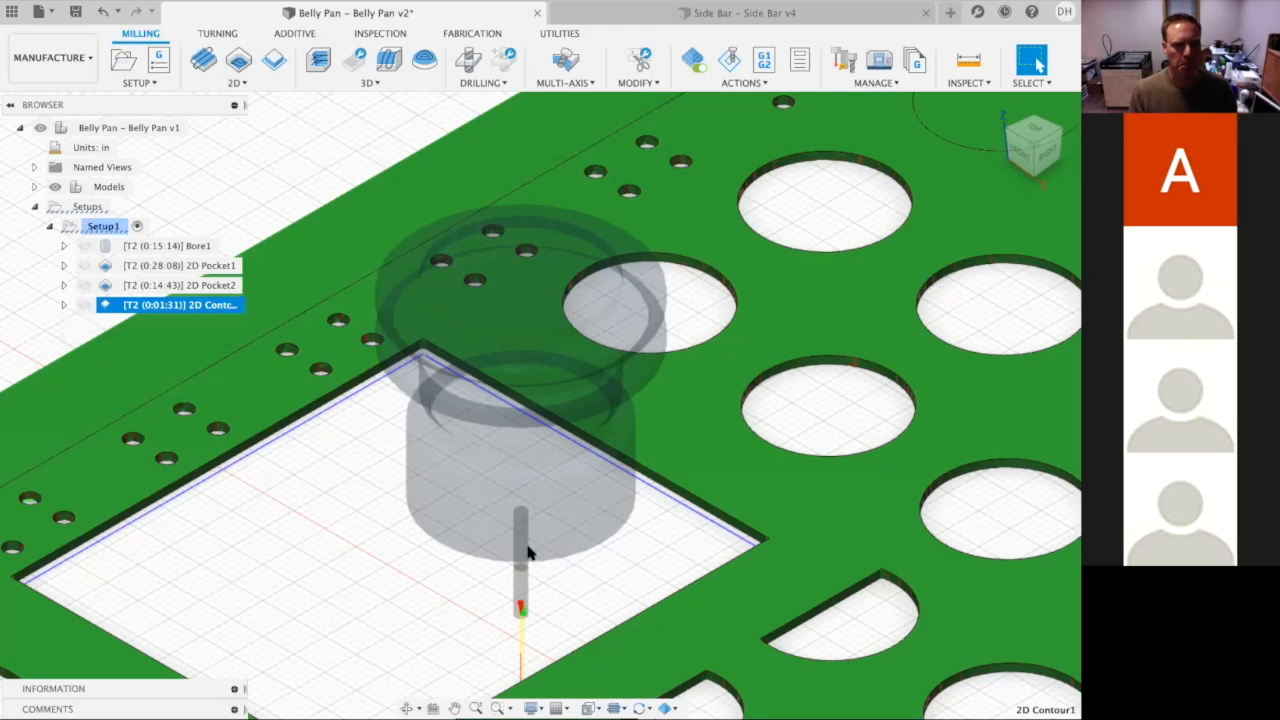
# - Reorder the operations in Setup1 so that 2D Pocket1 and 2D Contour1 come before Bore1
pyautogui.click(105, 287)
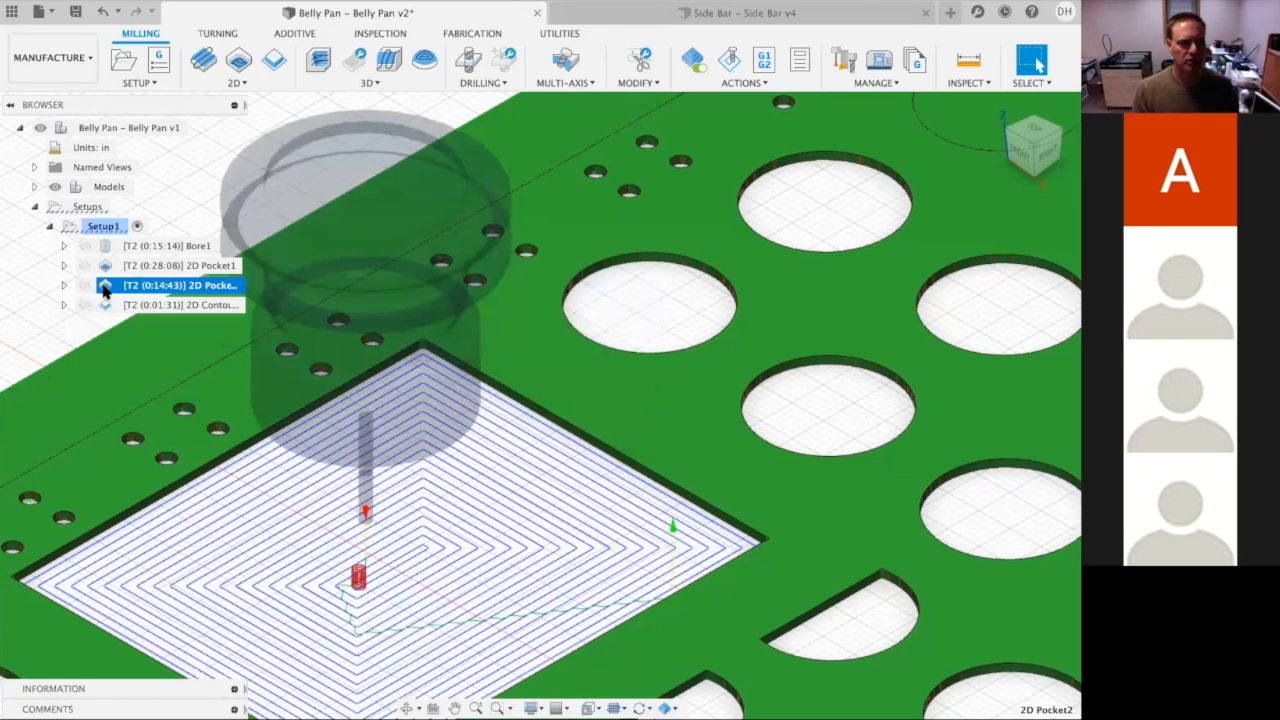
pyautogui.moveTo(104, 289)
pyautogui.mouseDown()
pyautogui.moveTo(106, 247)
pyautogui.moveTo(106, 311)
pyautogui.moveTo(107, 276)
pyautogui.mouseUp()
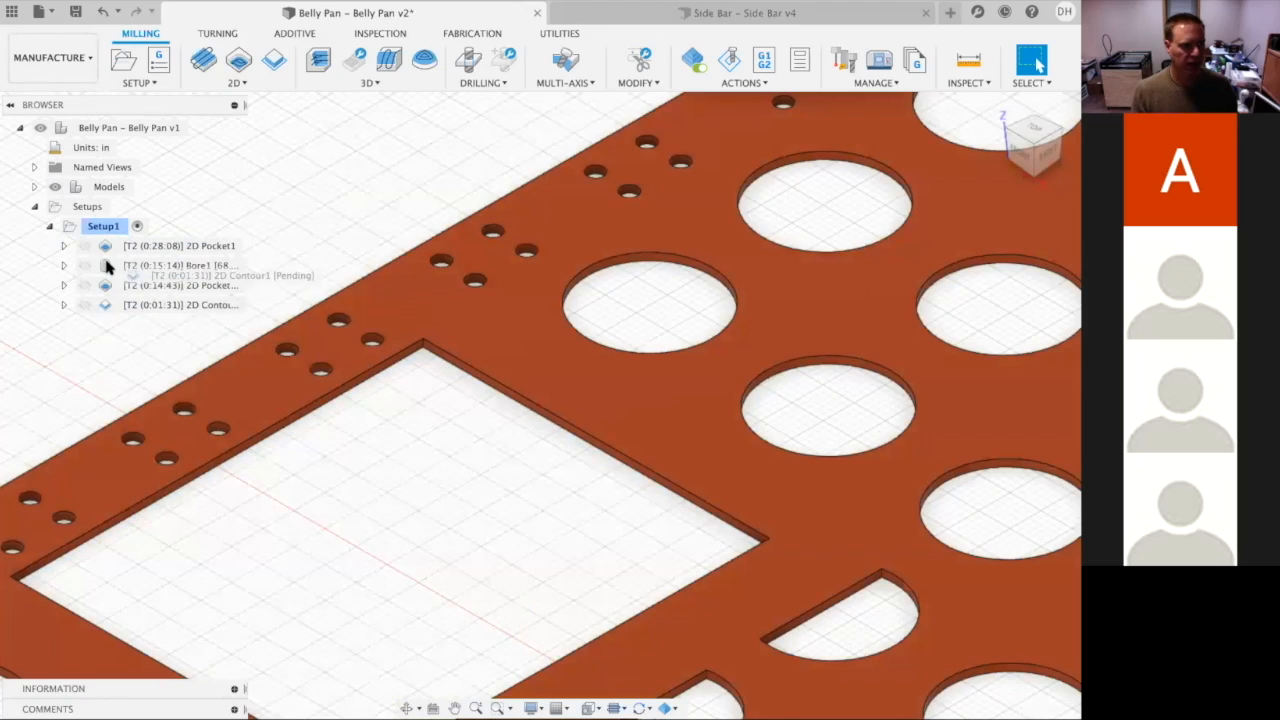
pyautogui.moveTo(106, 304); pyautogui.dragTo(106, 262)
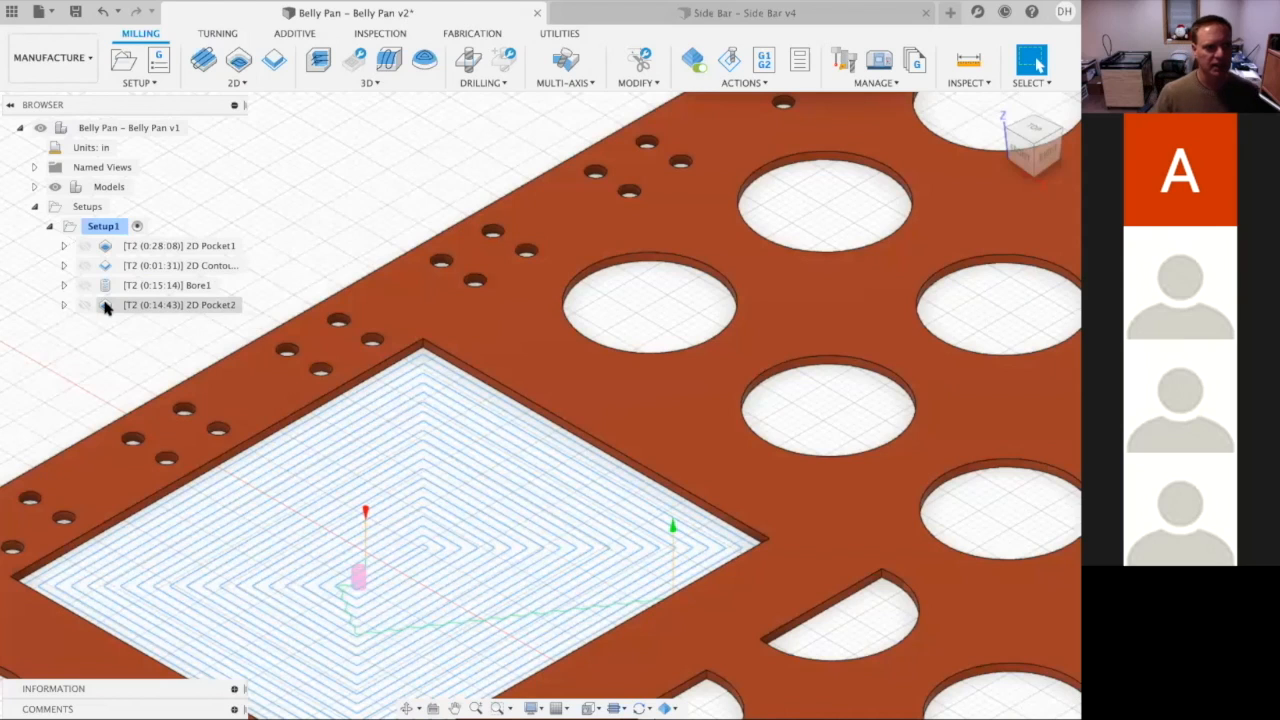
# - Rename the rectangular cutout's pocket operation to zz-2D Pocket2, then delete that operation from Setup1
pyautogui.click(208, 306)
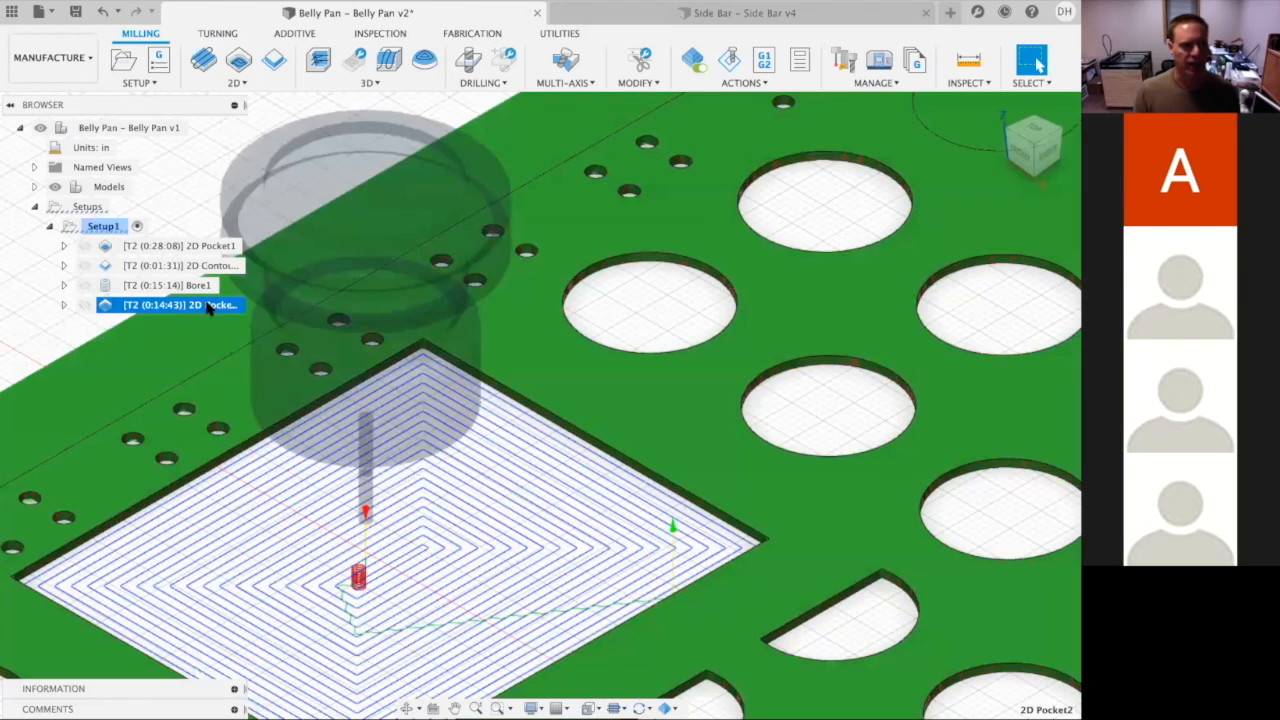
pyautogui.click(208, 306)
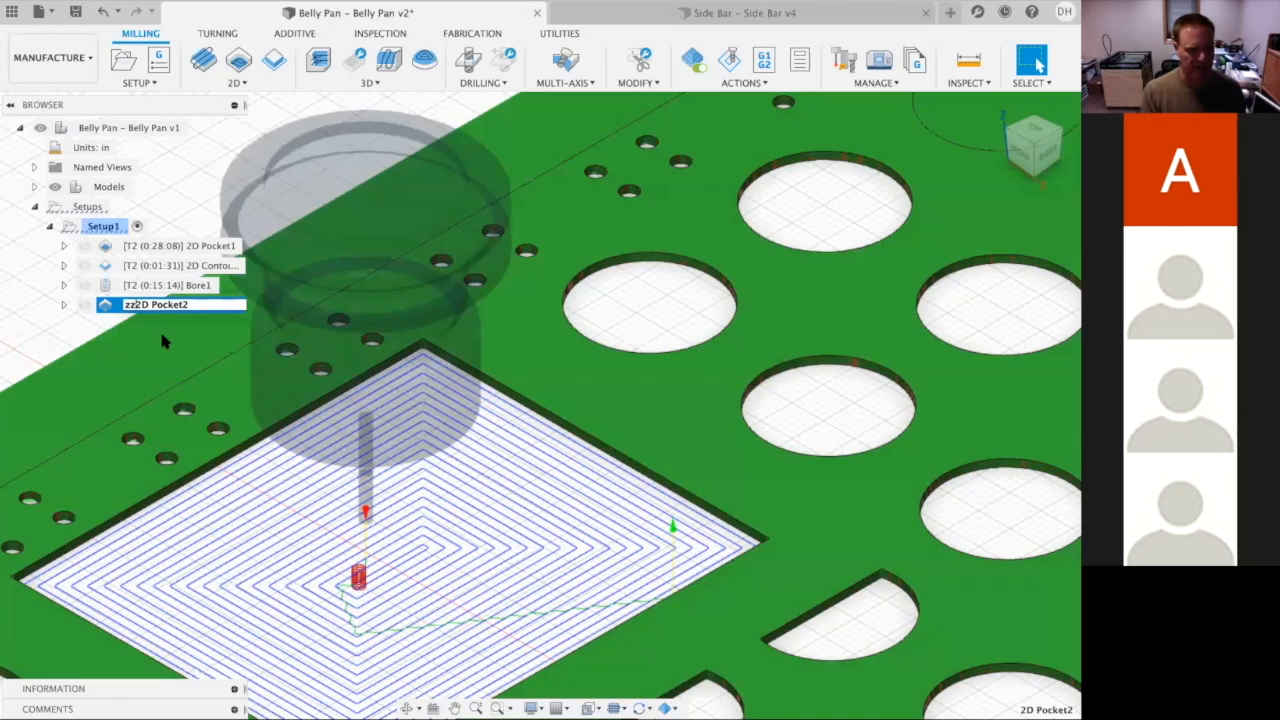
pyautogui.write('zz-')
pyautogui.press('Return')
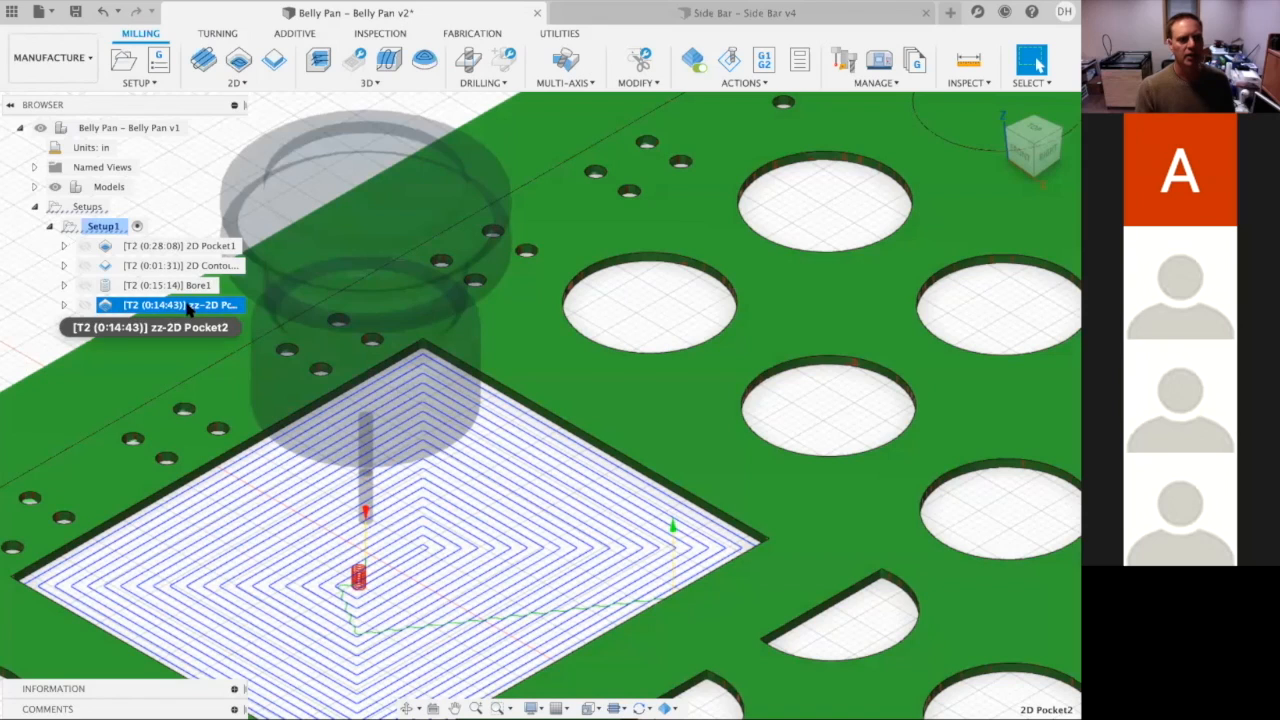
pyautogui.rightClick(97, 310)
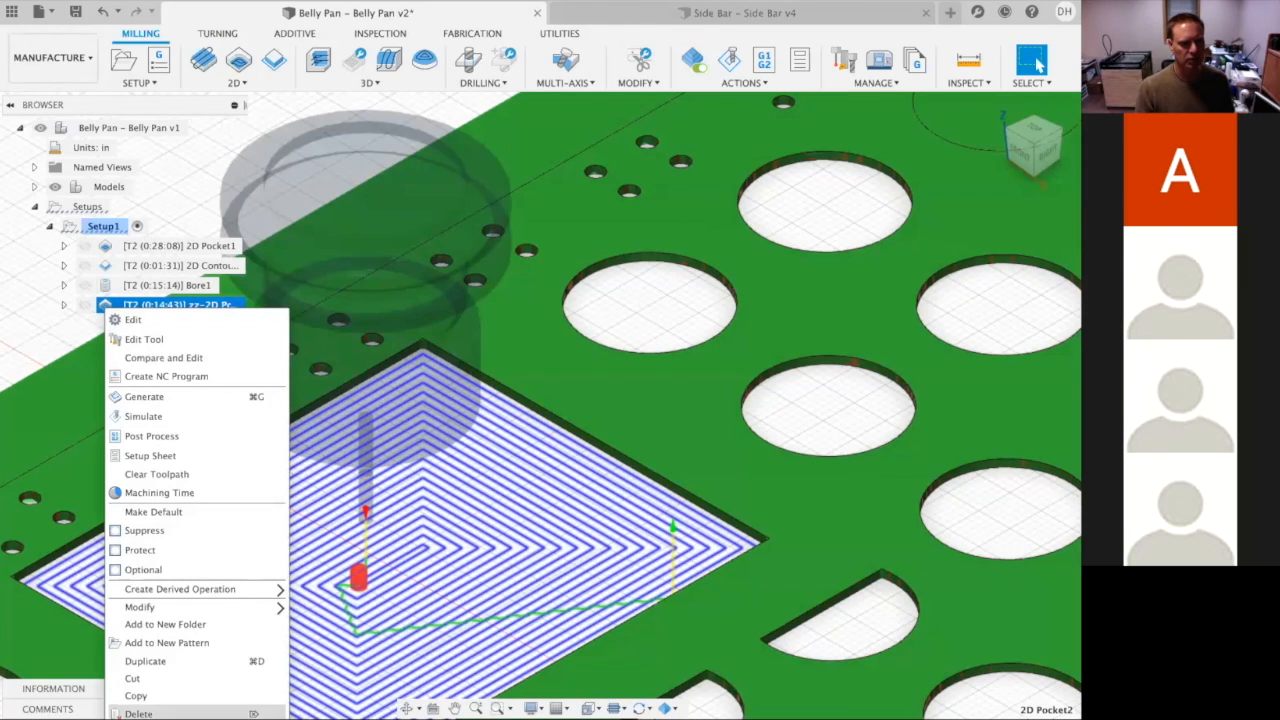
pyautogui.click(180, 713)
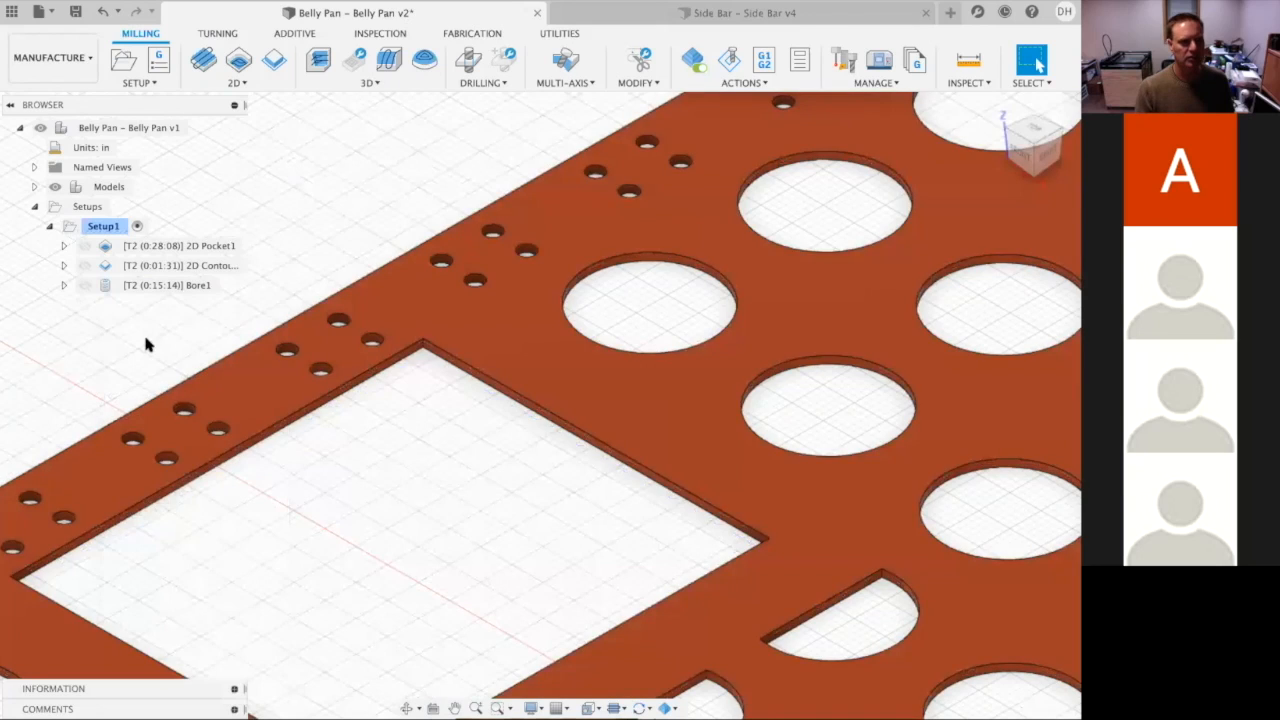
# - Move Bore1 to the start of Setup1, ahead of 2D Pocket1, and preview the toolpaths of the remaining operations
pyautogui.click(100, 286)
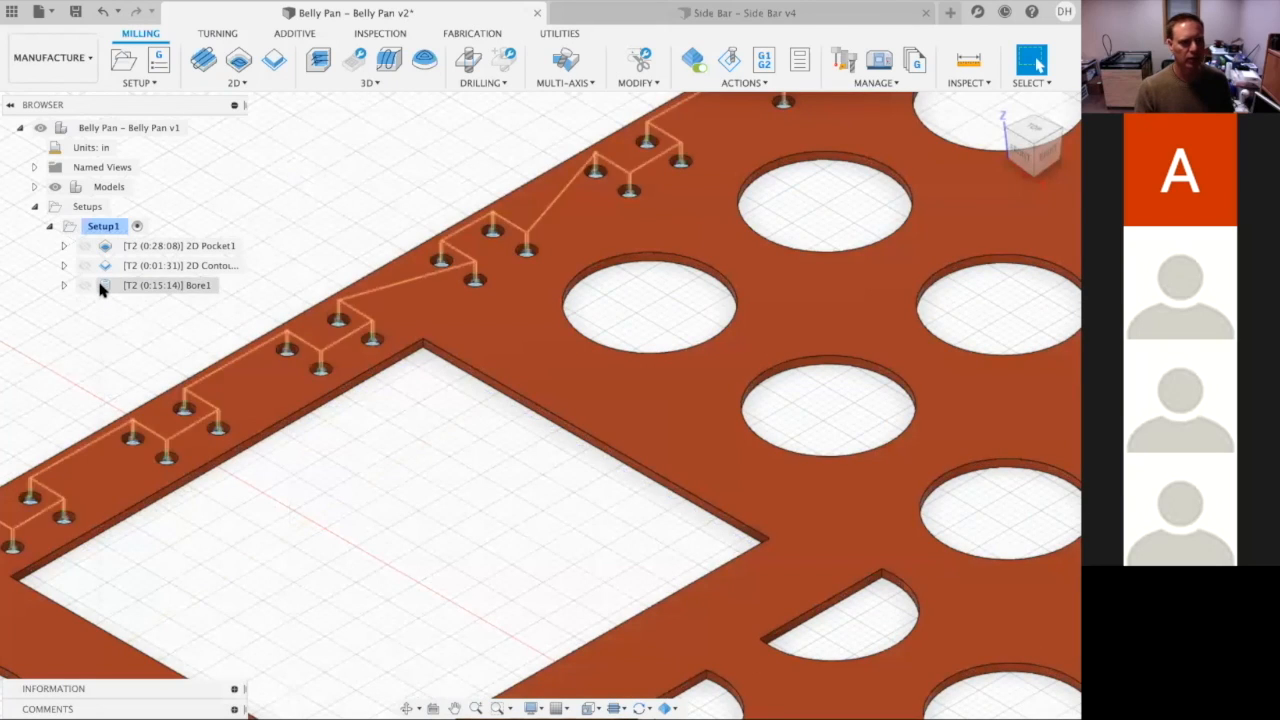
pyautogui.moveTo(104, 288); pyautogui.dragTo(106, 245)
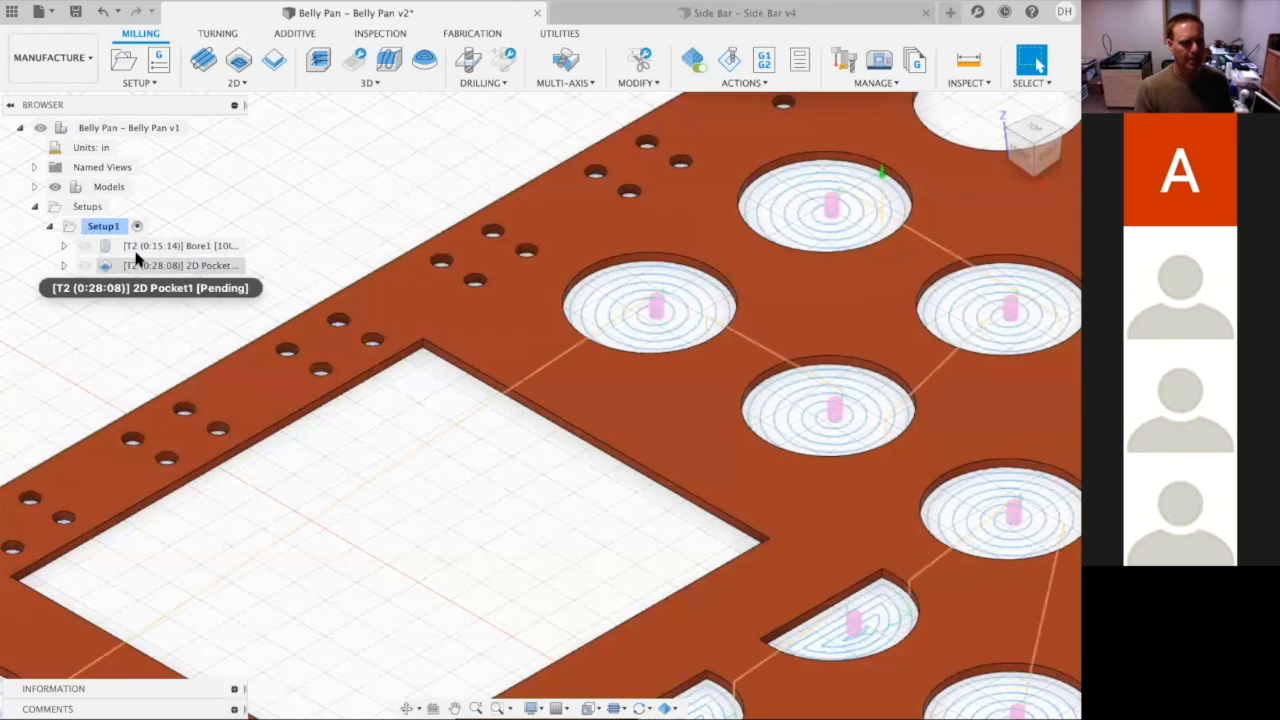
pyautogui.click(166, 266)
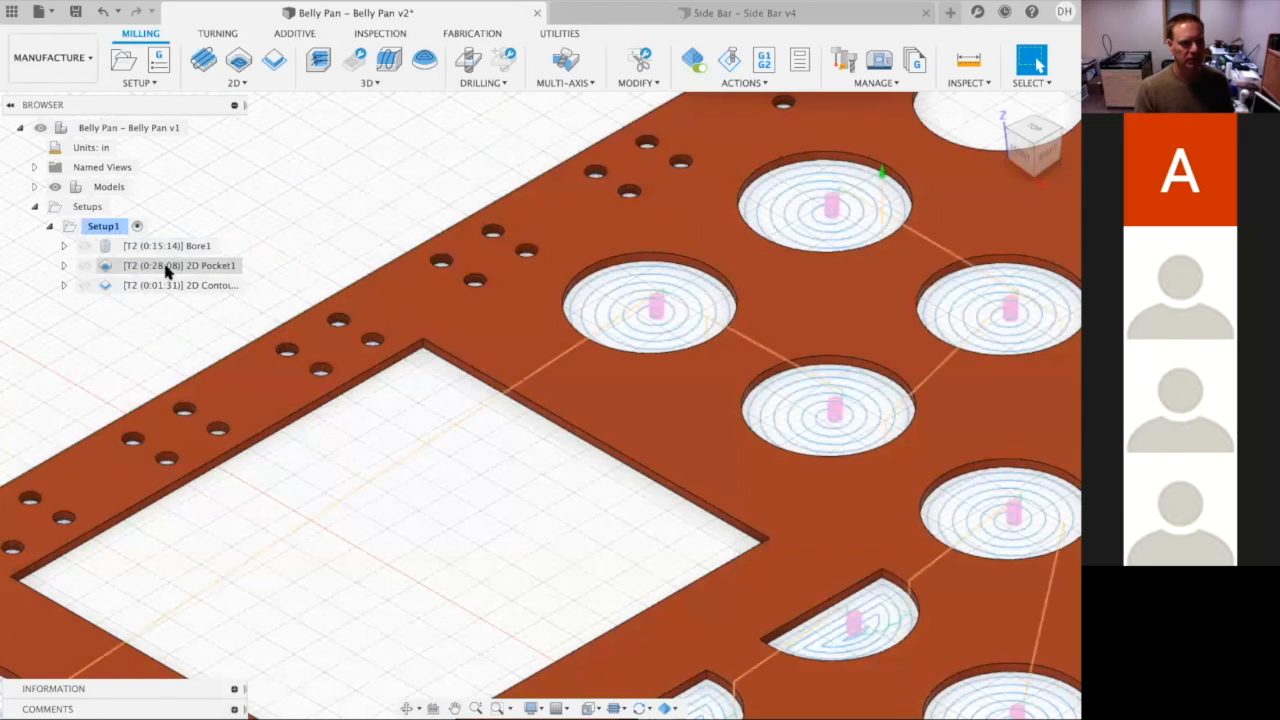
pyautogui.click(166, 286)
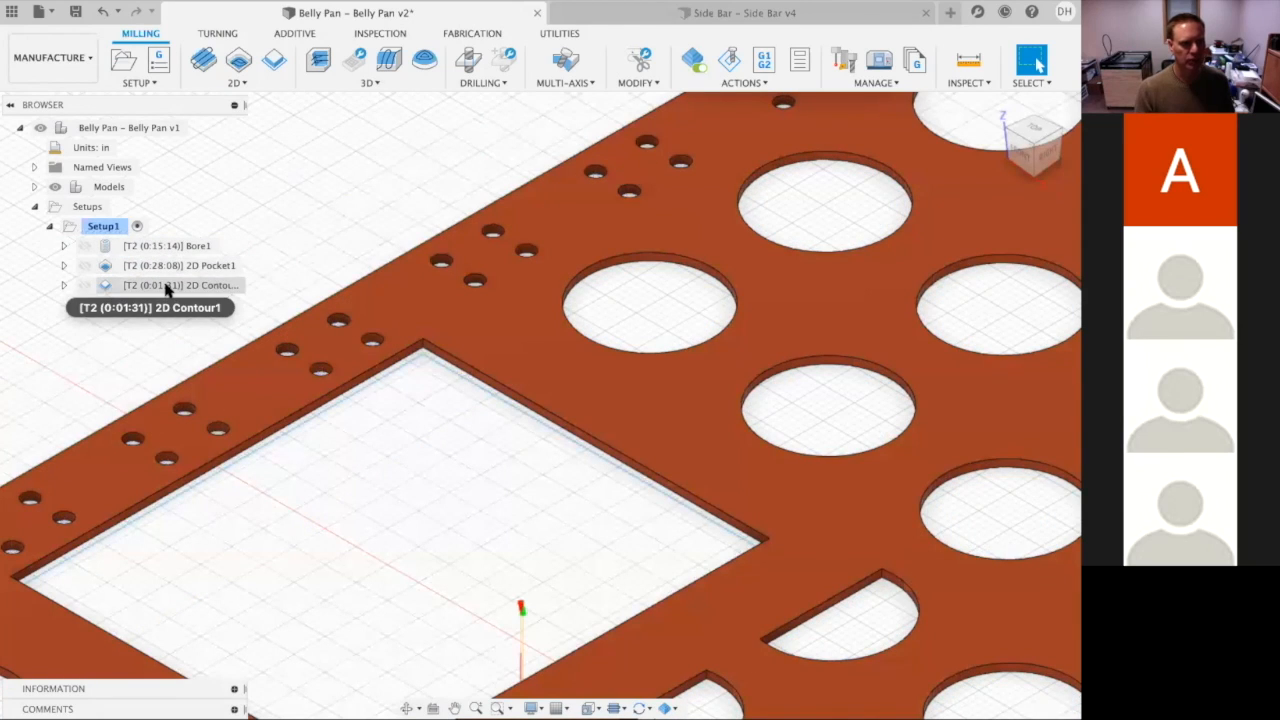
pyautogui.click(127, 249)
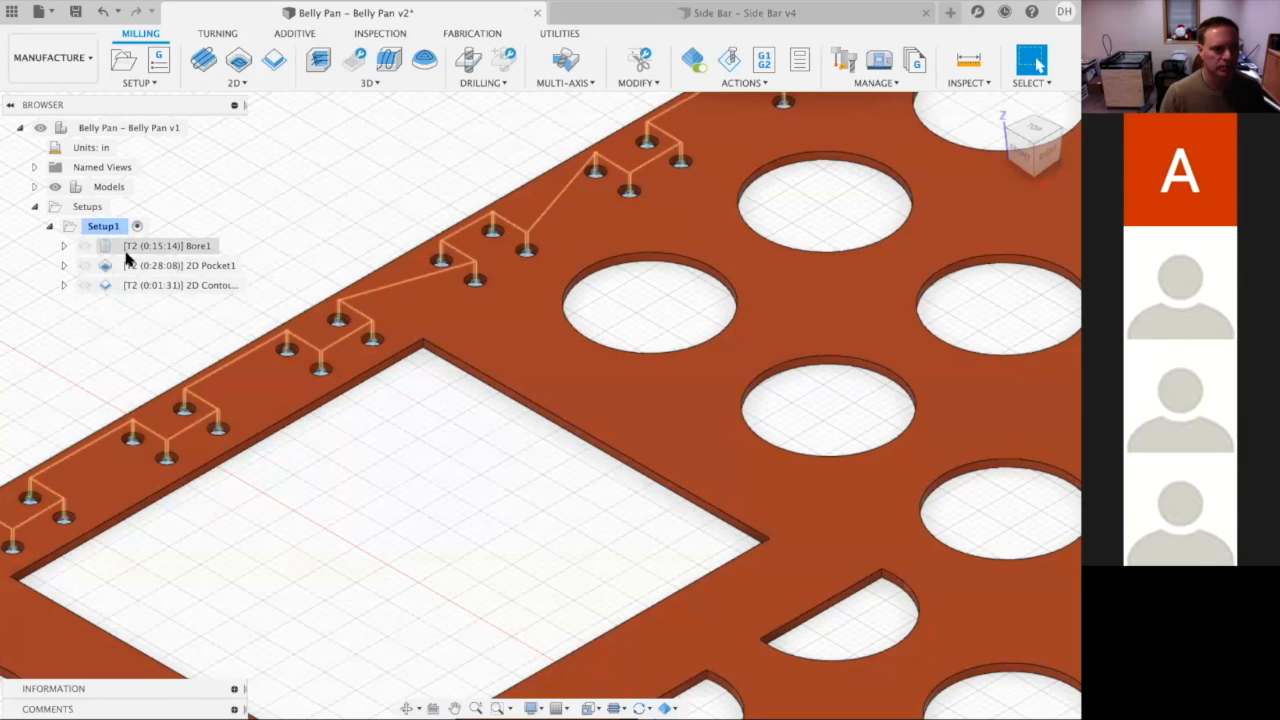
# - Change 2D Pocket1's tool to number 8, the 3/8 Inch 2 flute Flat Endmill from the Velox Library with Aluminum cutting data, and regenerate it
pyautogui.click(128, 265)
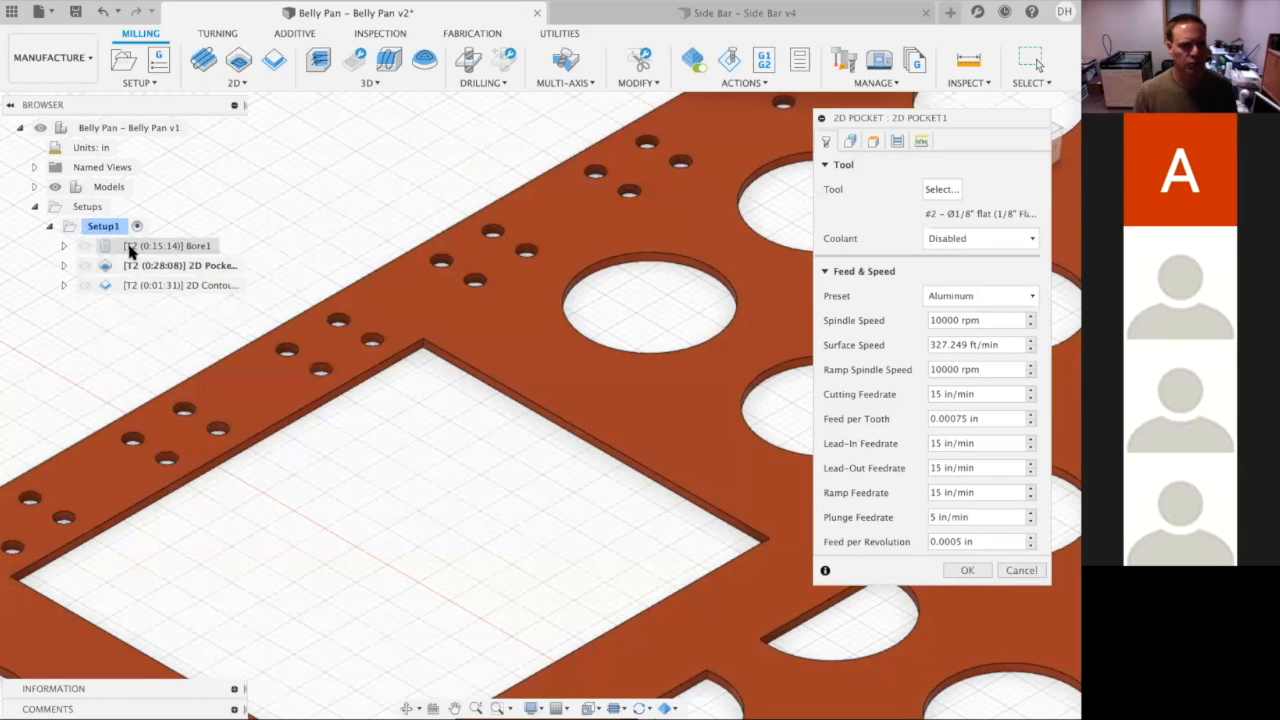
pyautogui.click(940, 189)
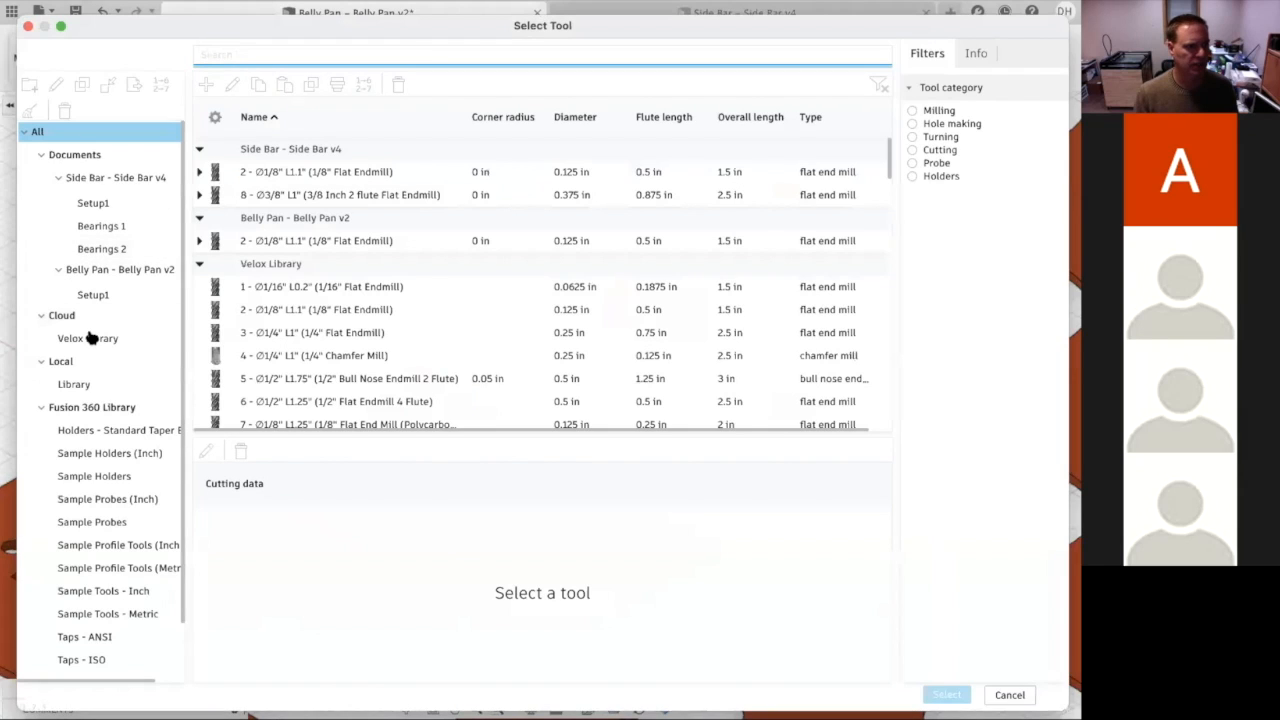
pyautogui.click(90, 338)
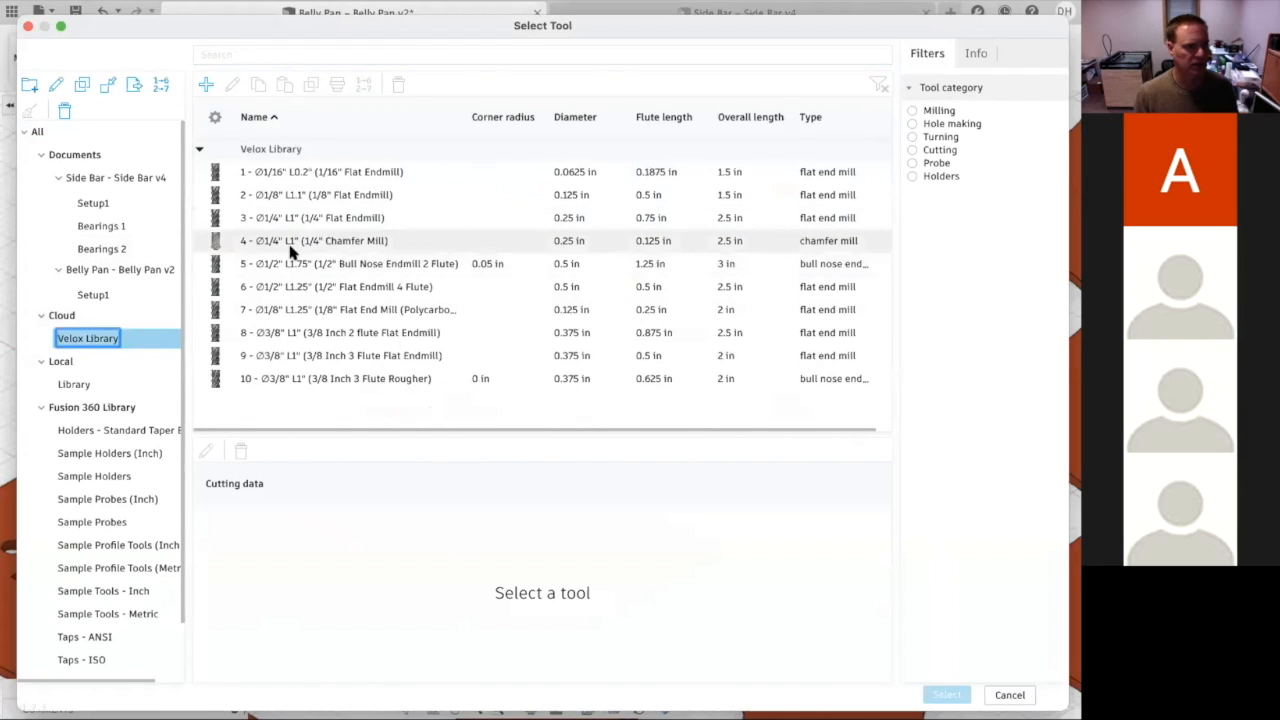
pyautogui.click(295, 335)
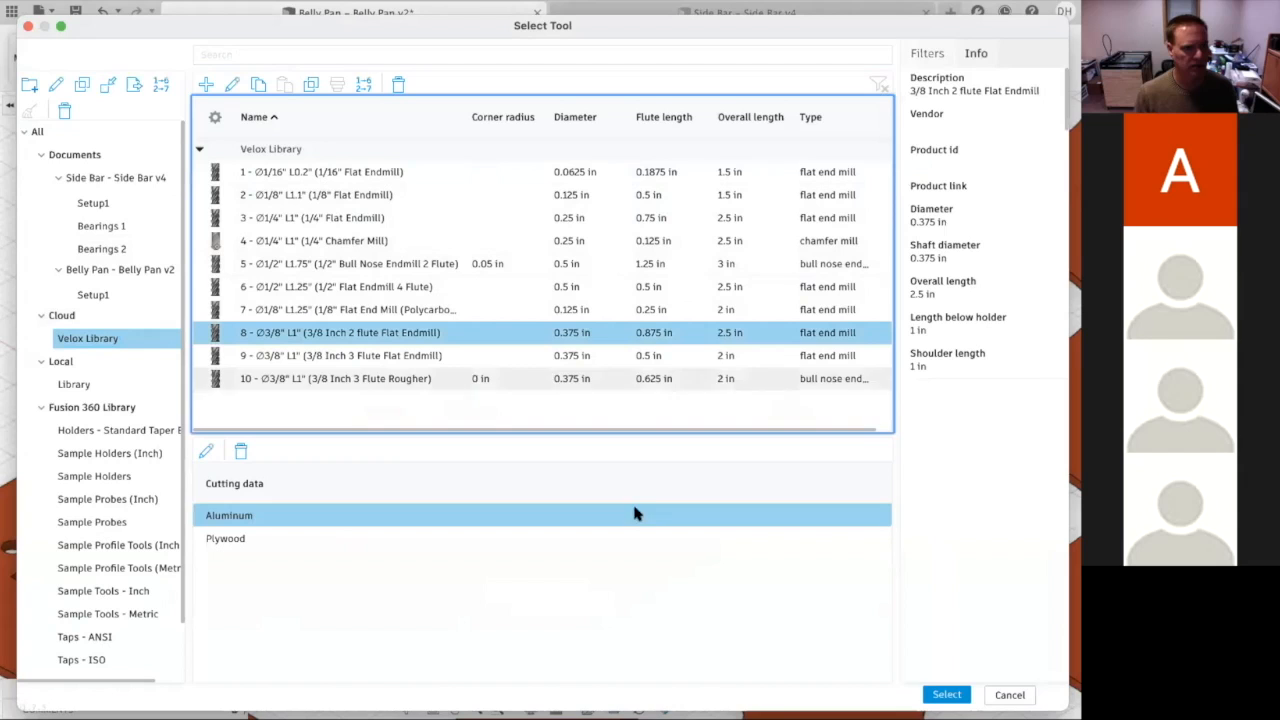
pyautogui.click(946, 694)
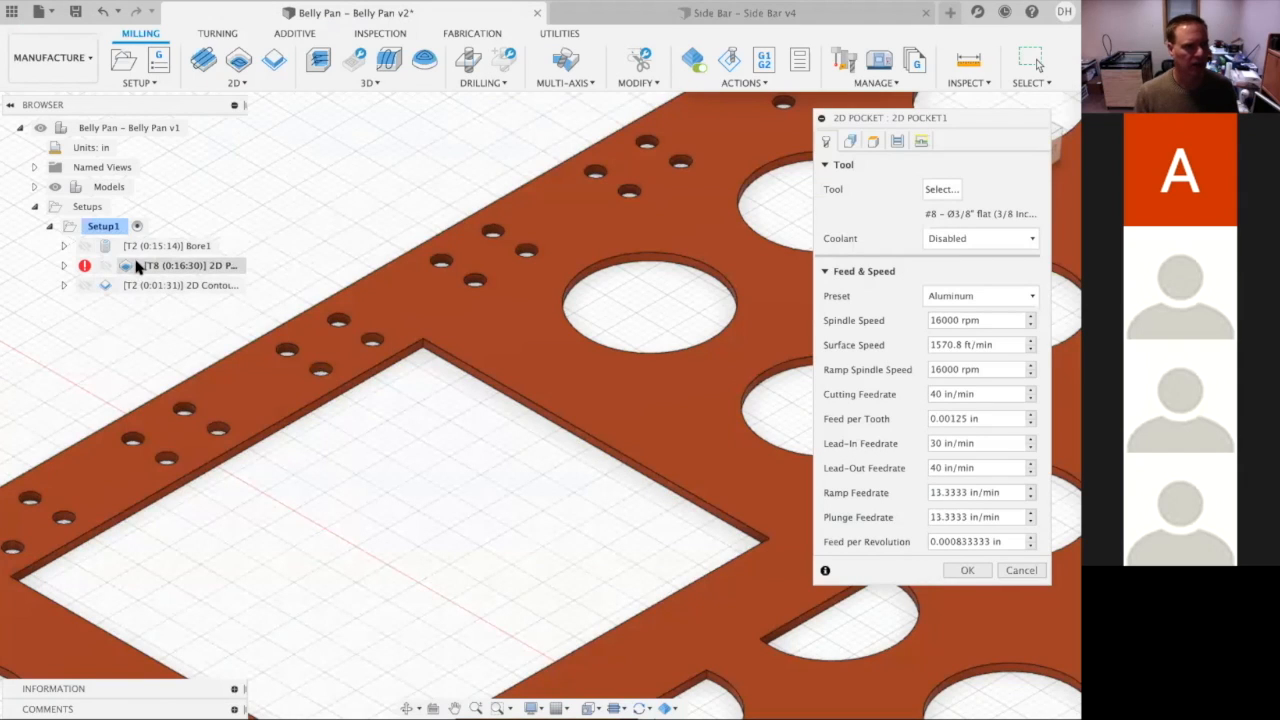
pyautogui.click(849, 142)
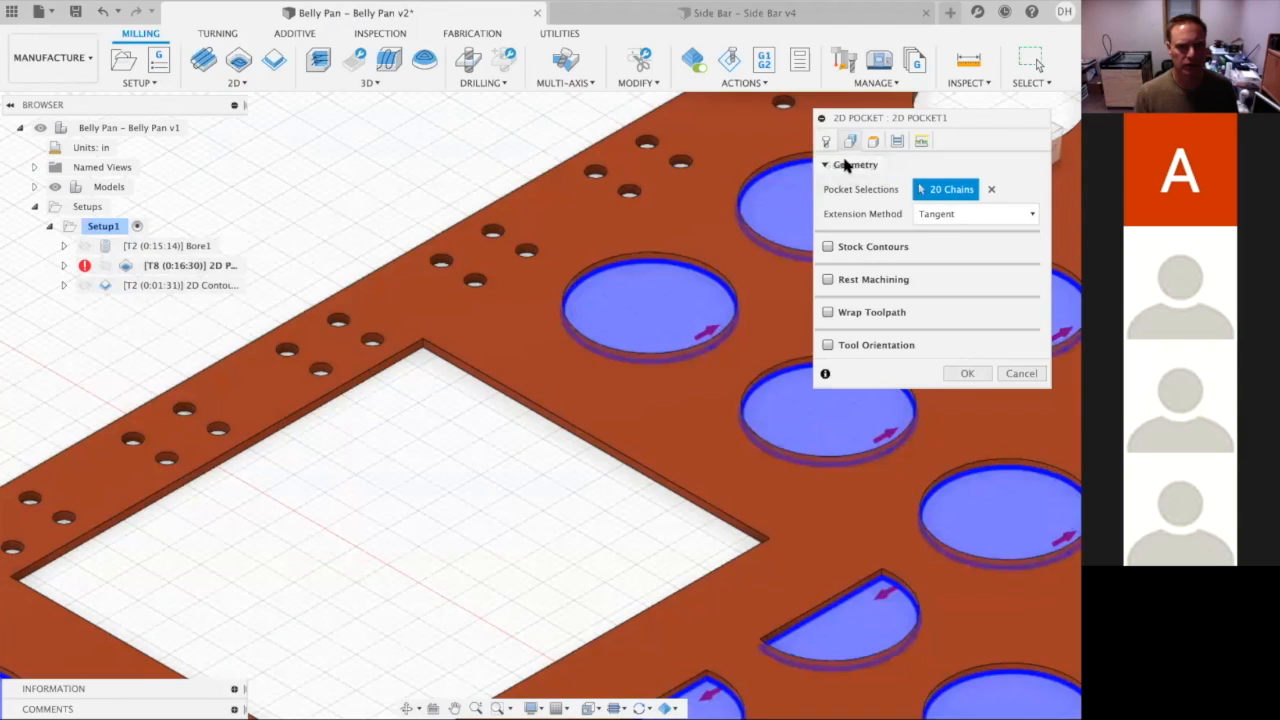
pyautogui.click(966, 373)
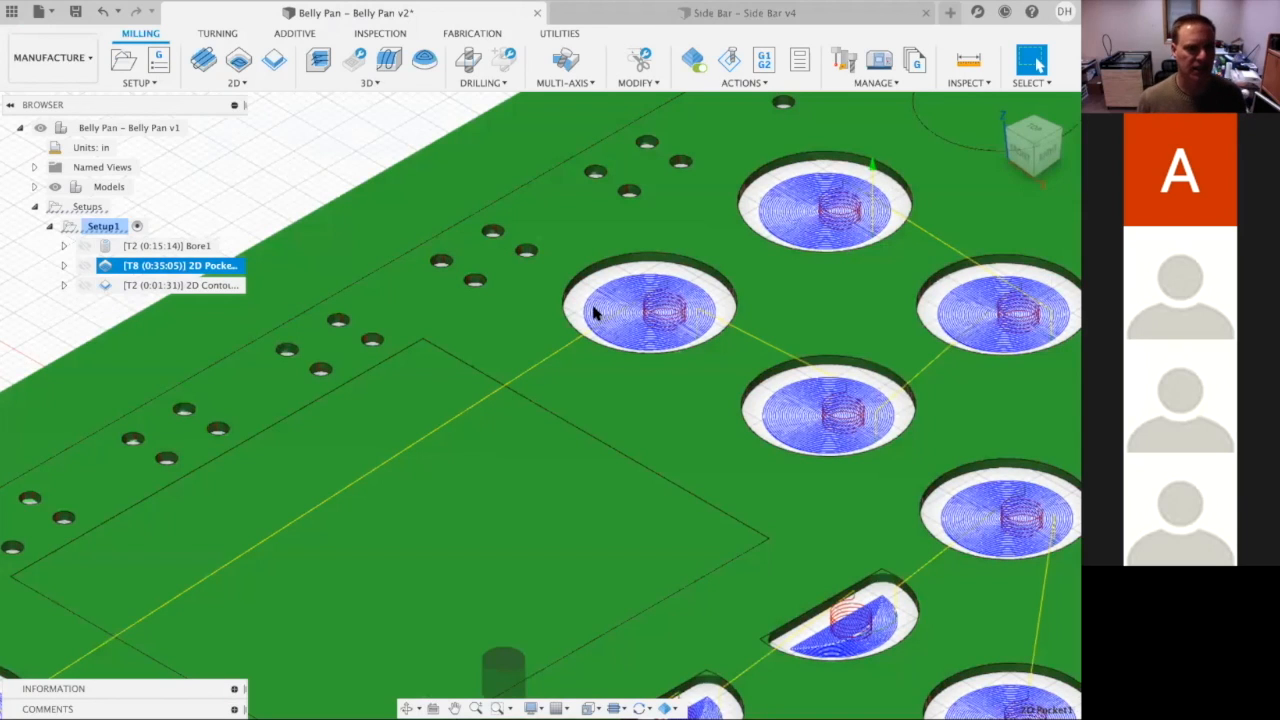
# - Change 2D Contour1's tool to number 8, the 3/8 Inch 2 flute Flat Endmill from the Velox Library with Aluminum cutting data, and regenerate it
pyautogui.doubleClick(103, 287)
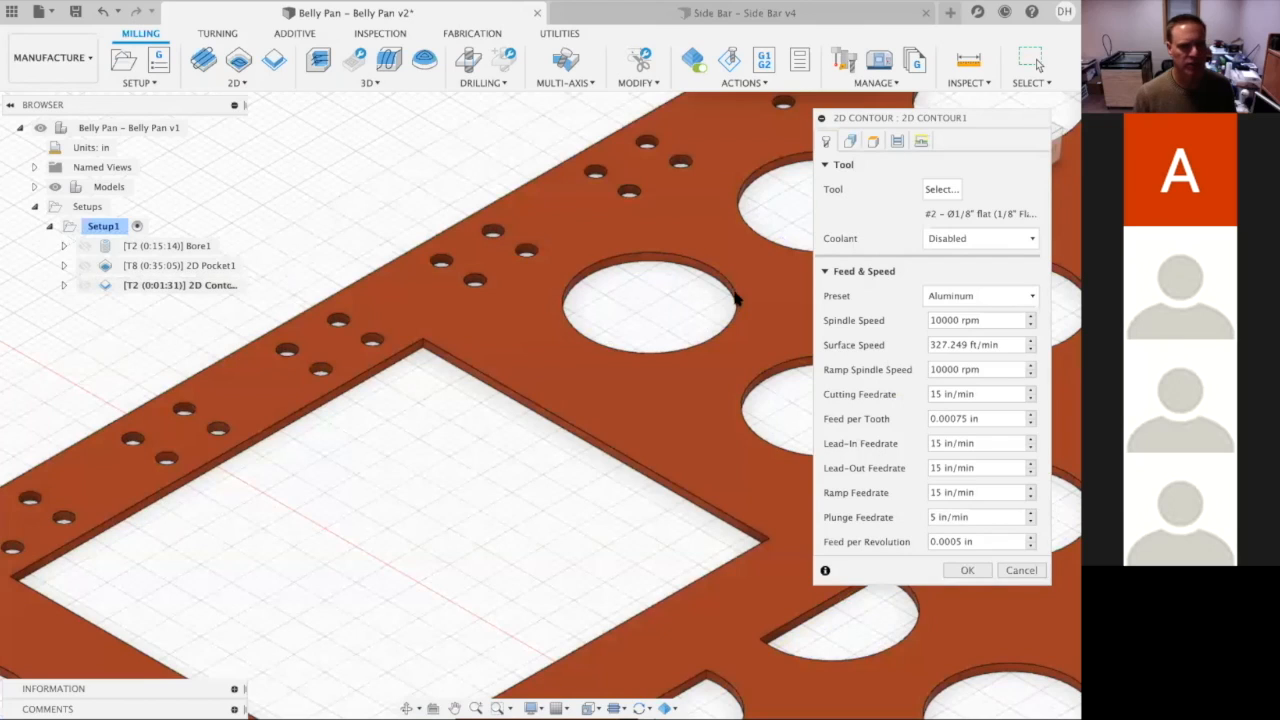
pyautogui.click(941, 189)
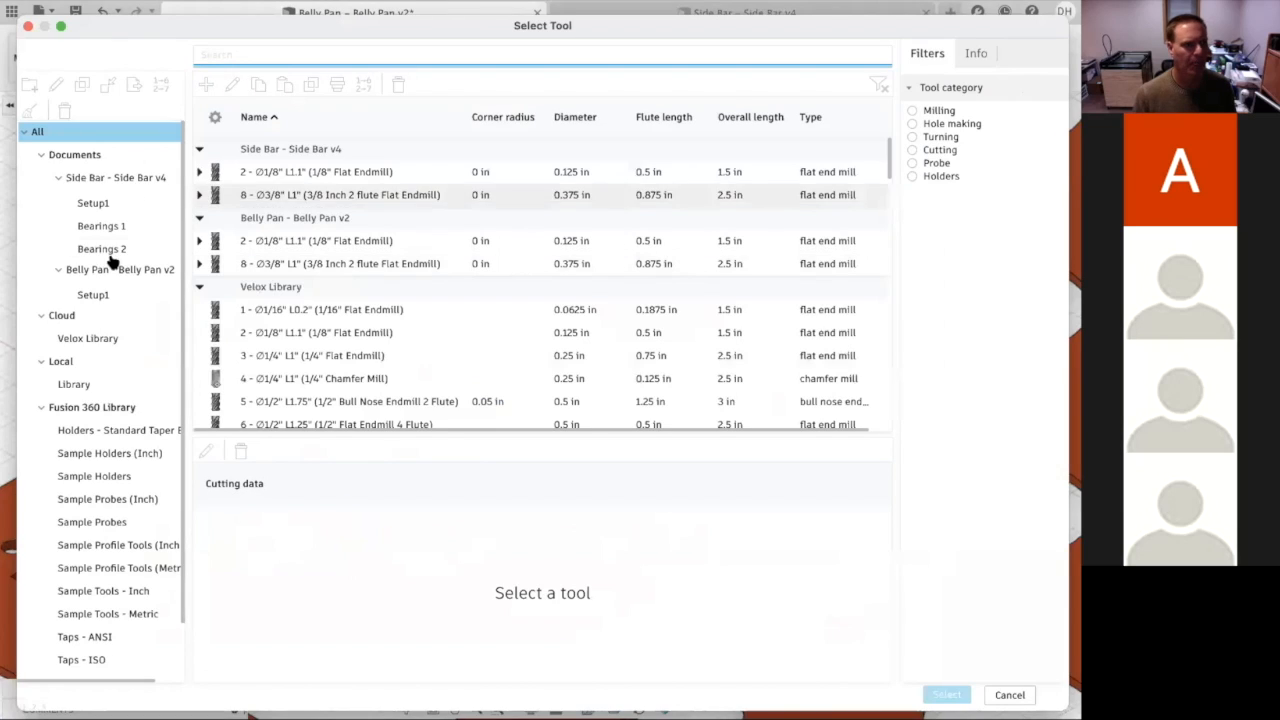
pyautogui.click(85, 338)
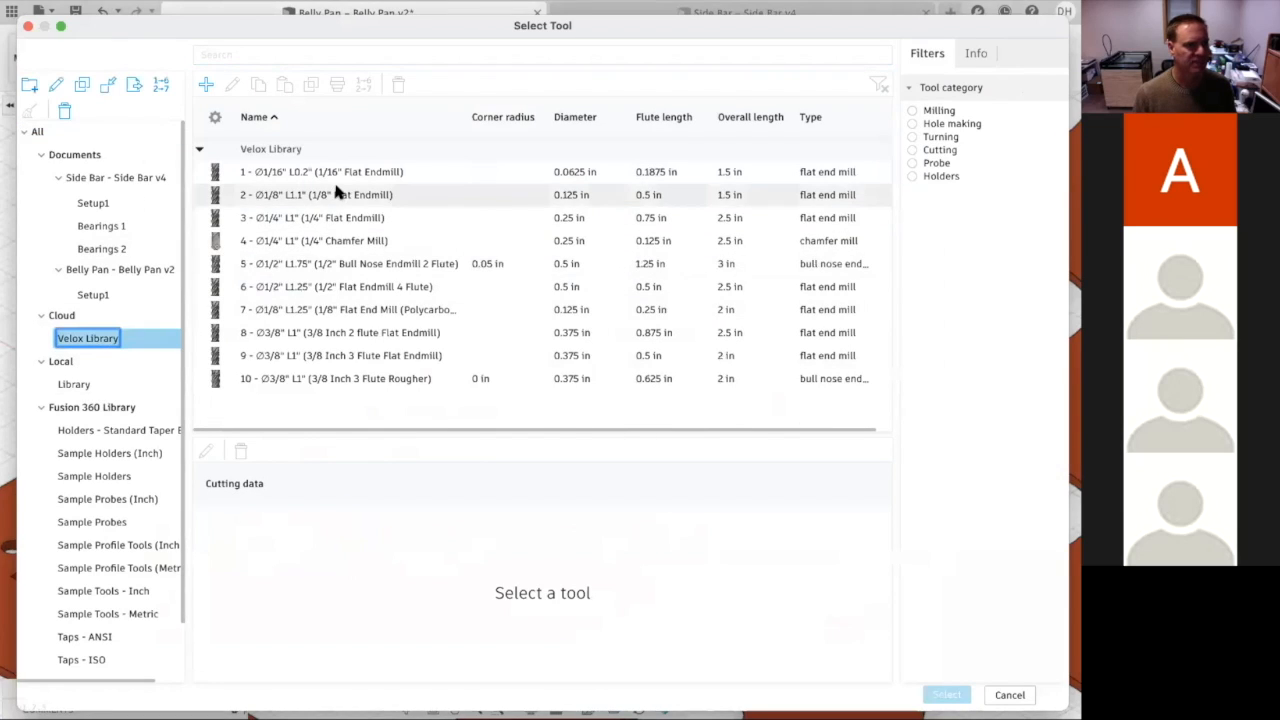
pyautogui.click(337, 332)
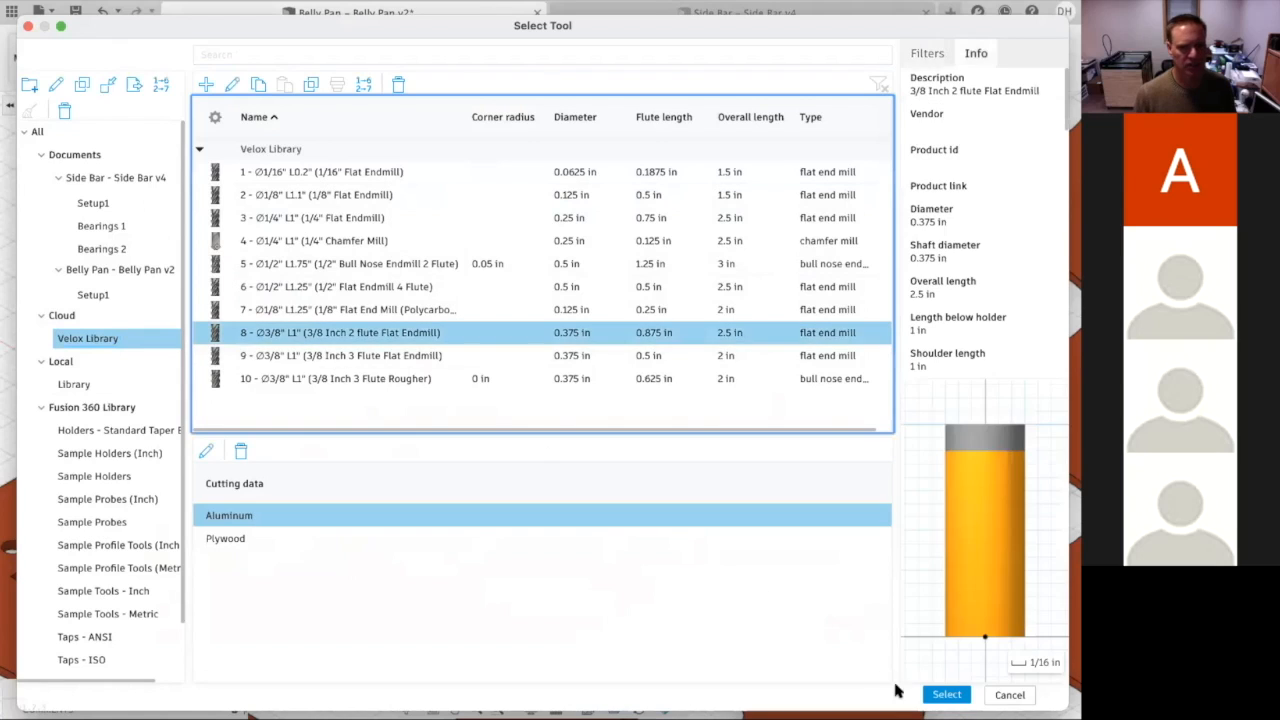
pyautogui.click(946, 694)
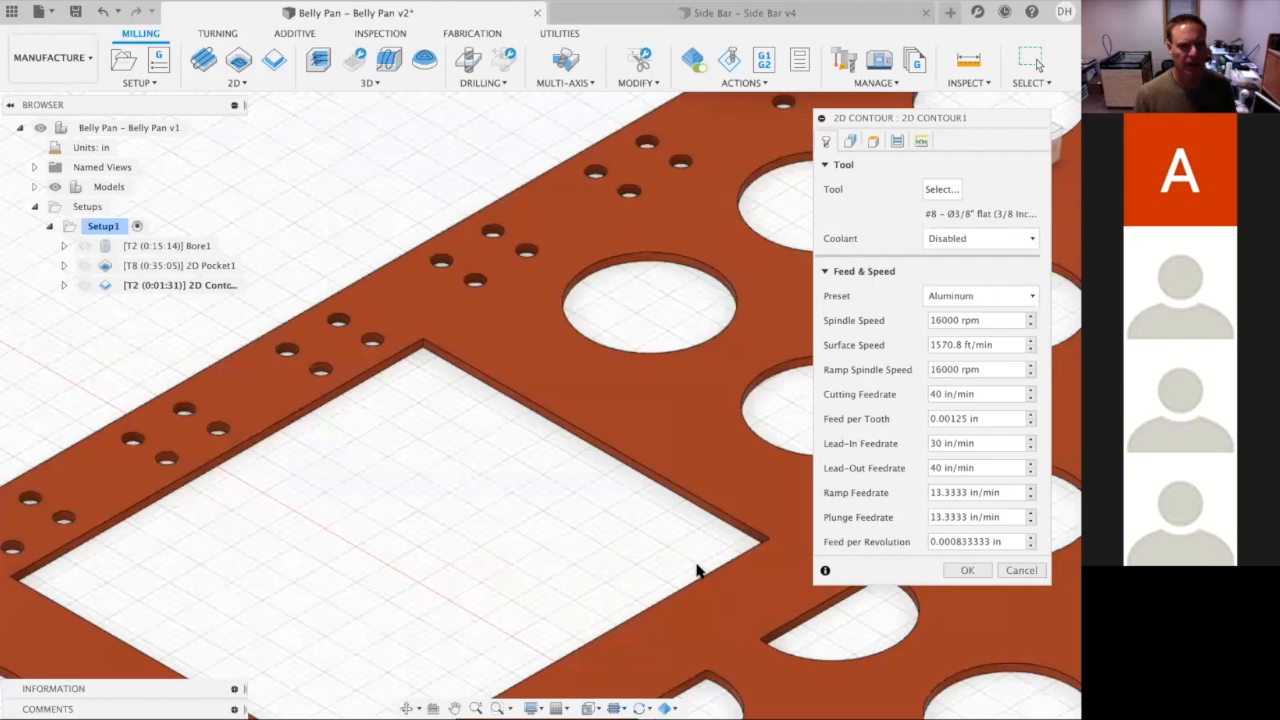
pyautogui.click(966, 570)
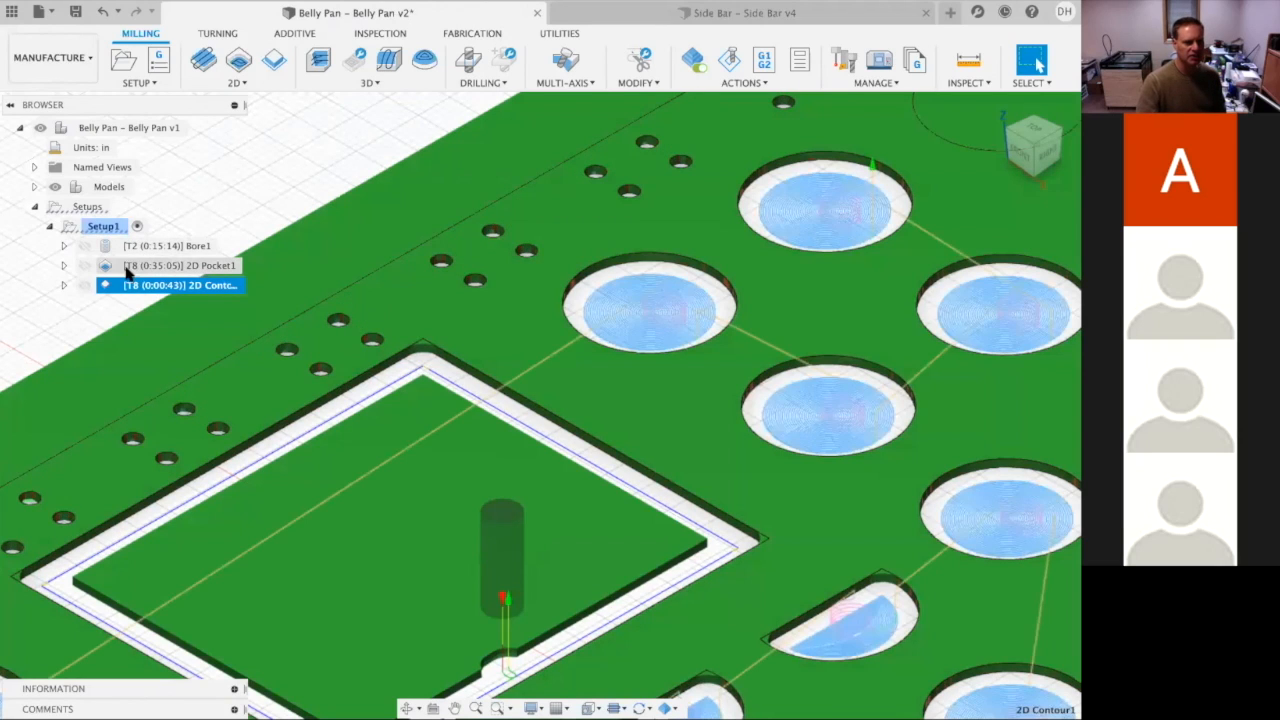
pyautogui.click(106, 266)
pyautogui.doubleClick(106, 266)
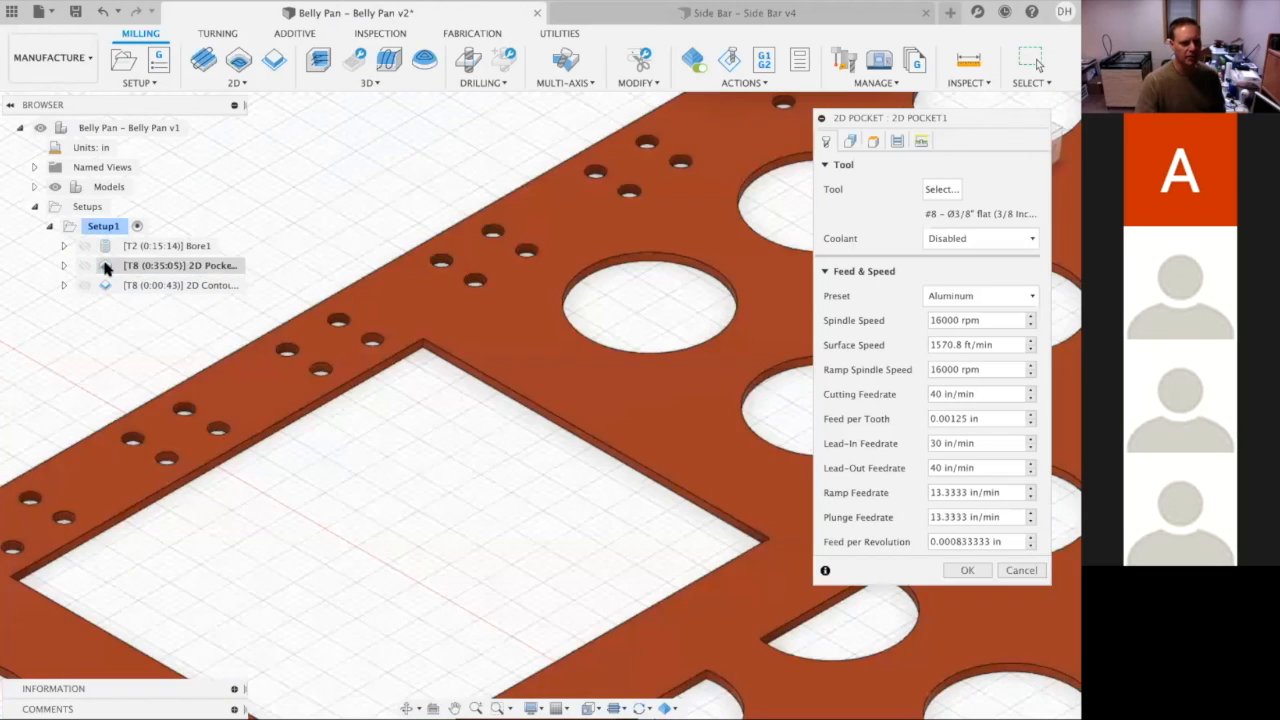
pyautogui.click(1021, 570)
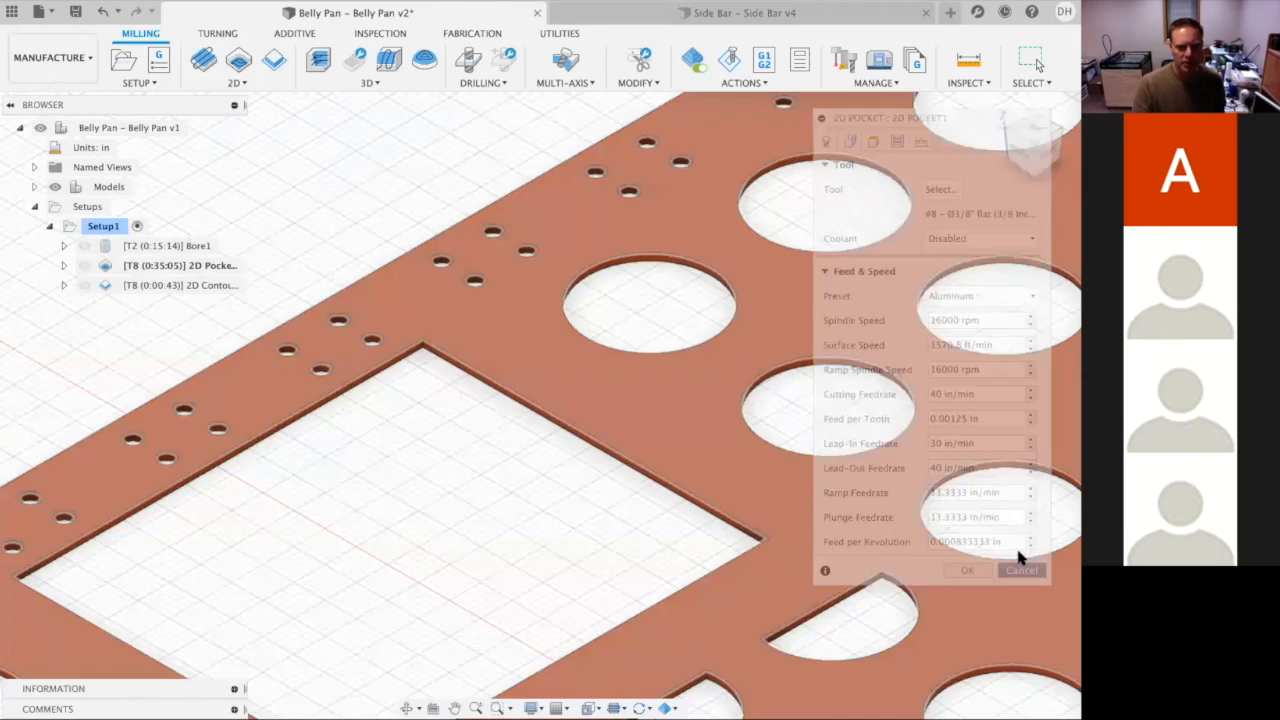
# - Set 2D Pocket1's maximum stepover to 0.1875 in and regenerate its toolpath
pyautogui.scroll(-2, 612, 312)
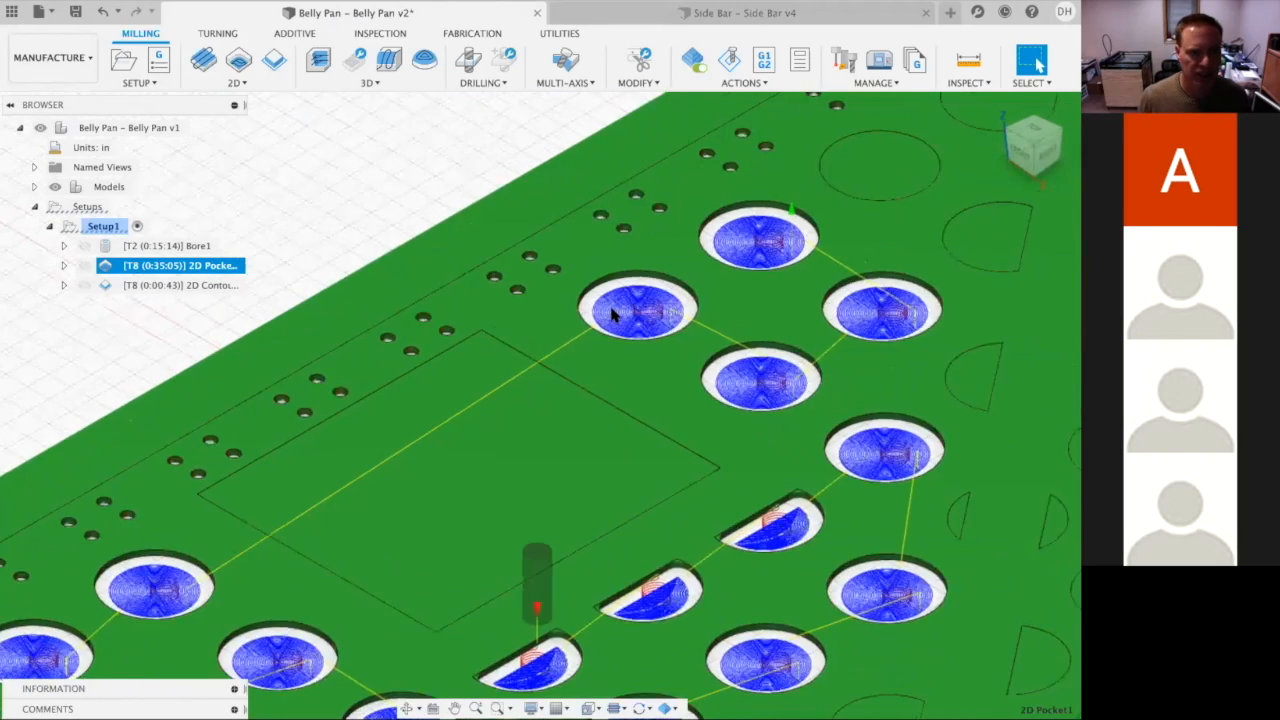
pyautogui.scroll(8, 614, 314)
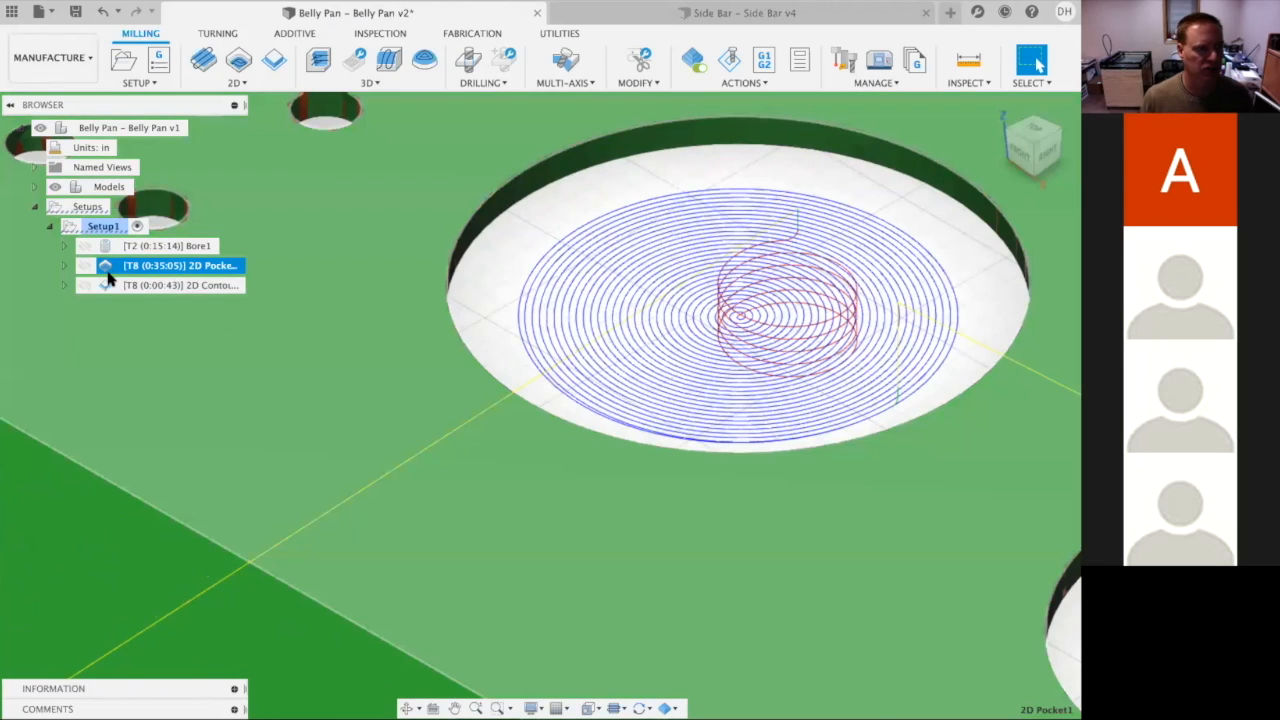
pyautogui.click(107, 268)
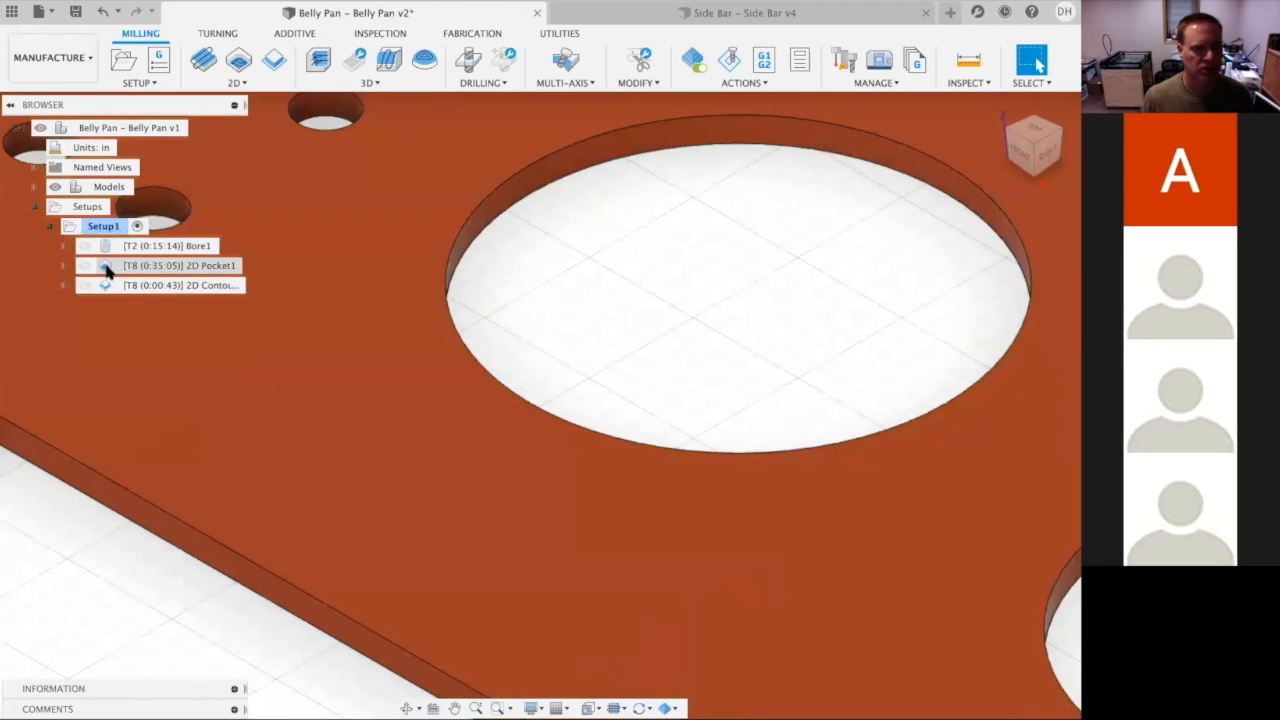
pyautogui.doubleClick(107, 268)
pyautogui.click(873, 142)
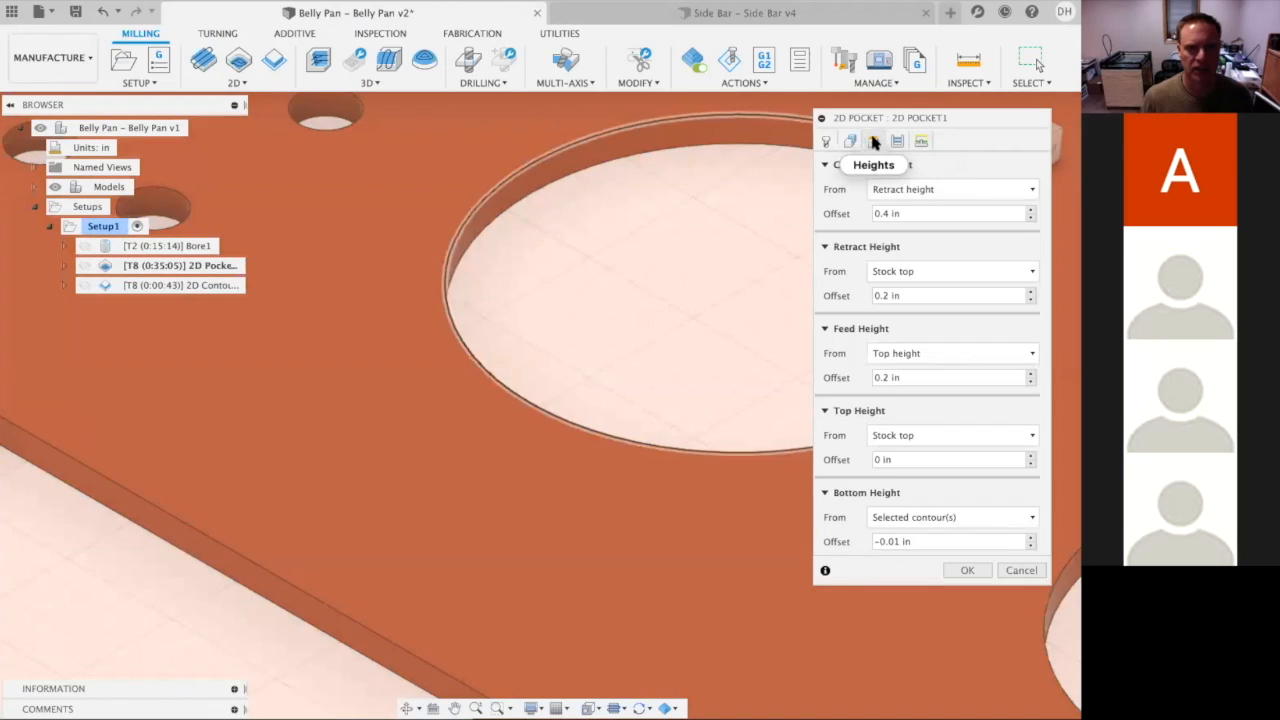
pyautogui.click(897, 141)
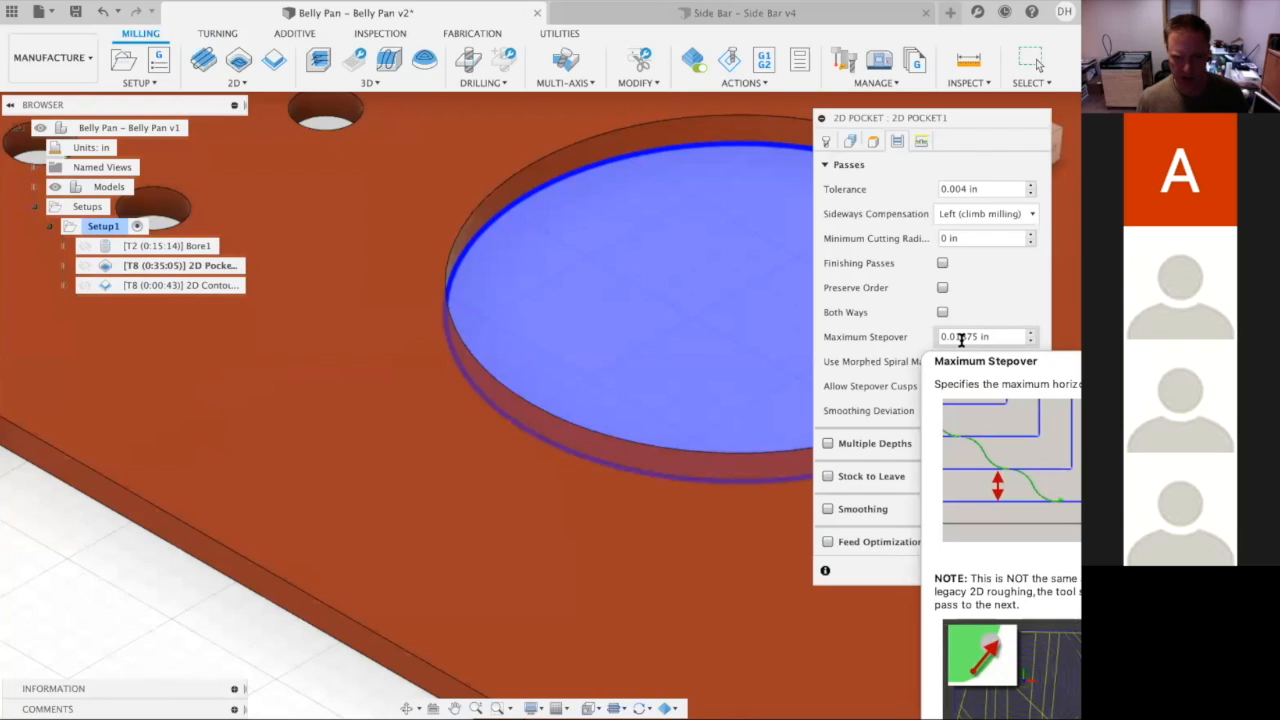
pyautogui.click(961, 340)
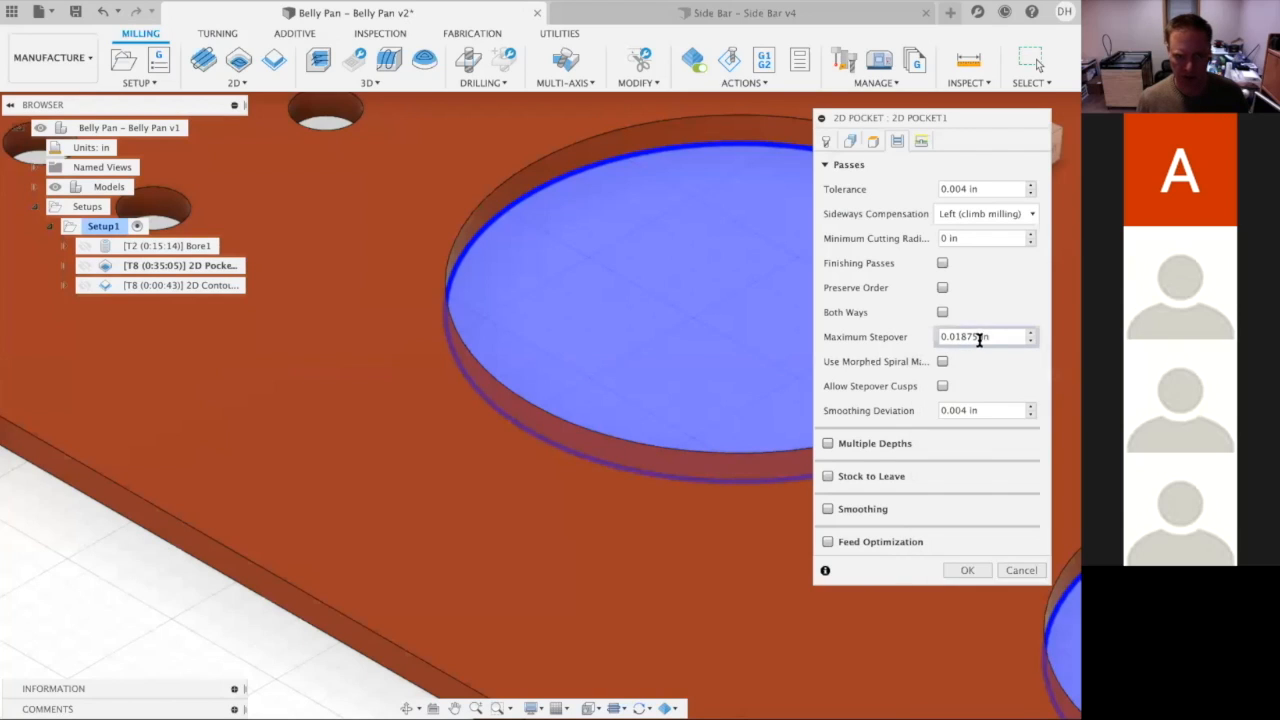
pyautogui.moveTo(988, 338); pyautogui.dragTo(898, 328)
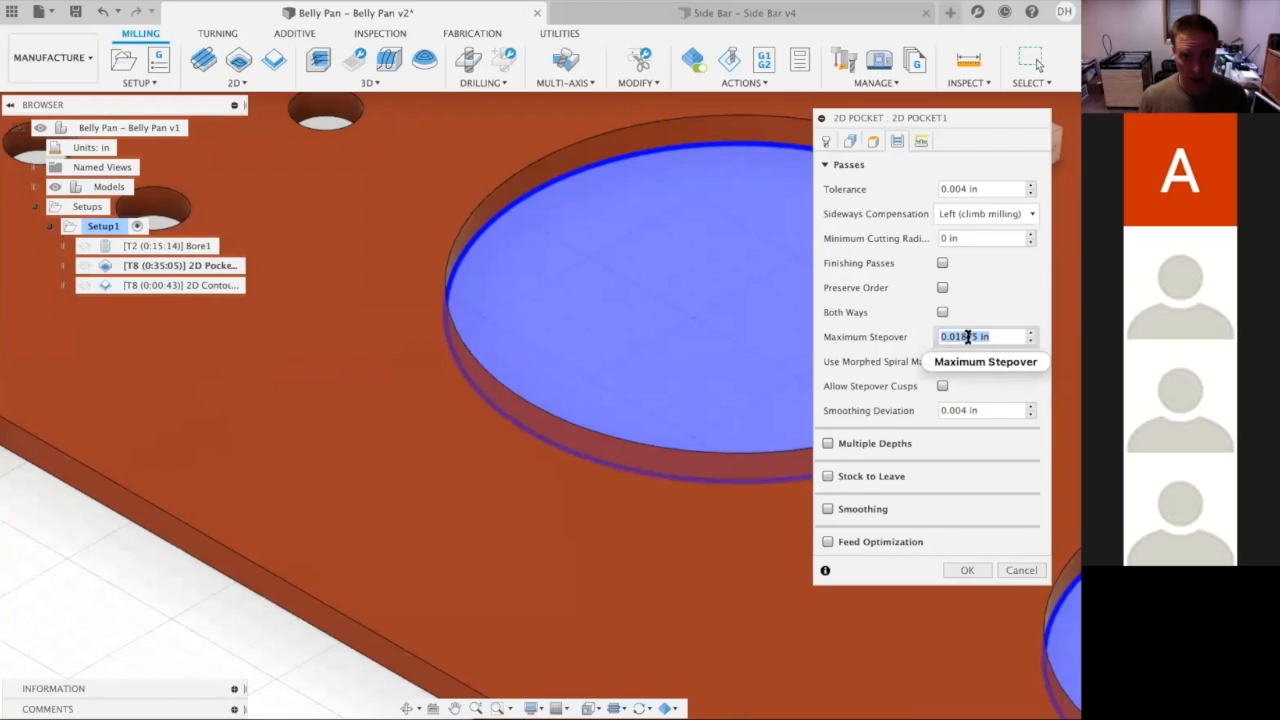
pyautogui.click(967, 337)
pyautogui.press('Left')
pyautogui.press('Left')
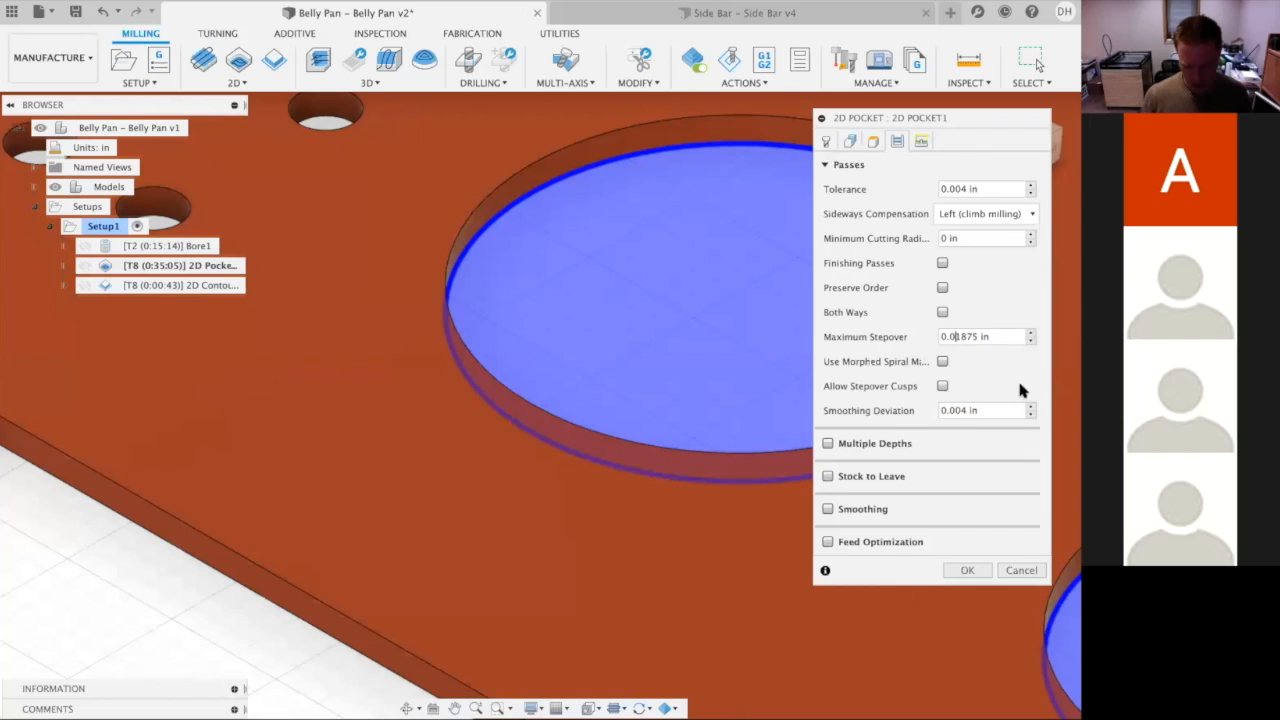
pyautogui.press('BackSpace')
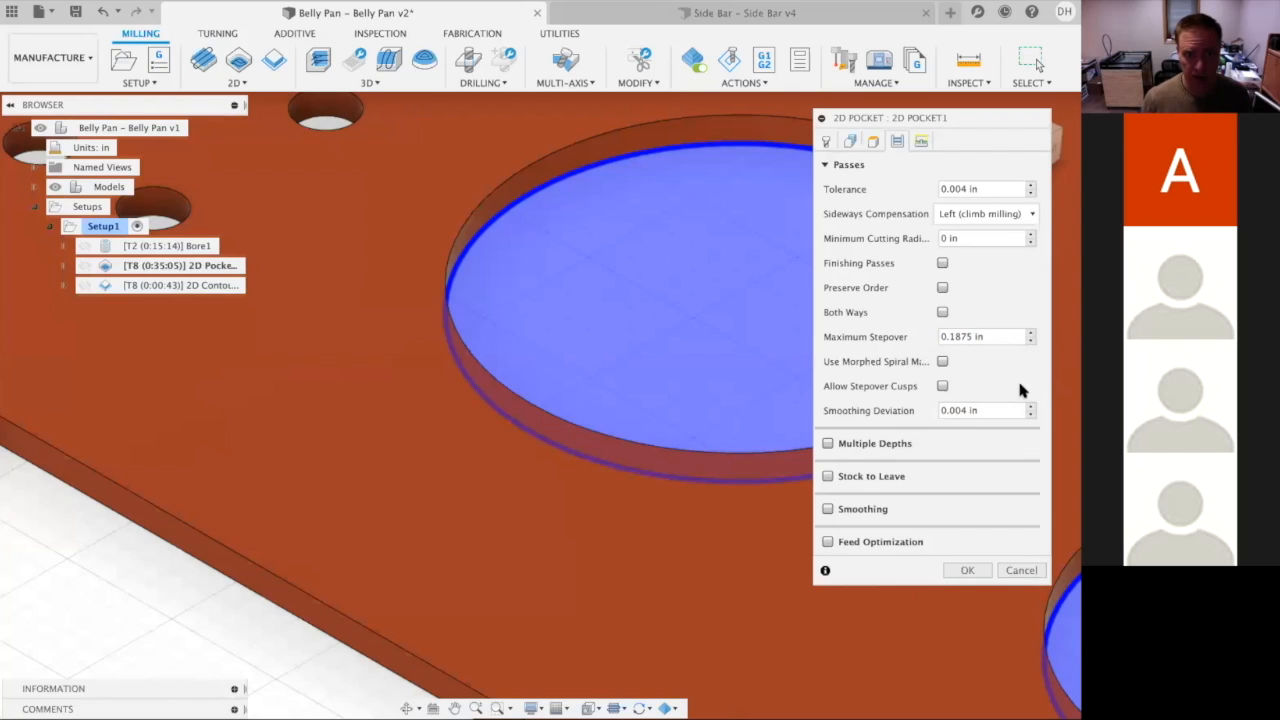
pyautogui.click(963, 570)
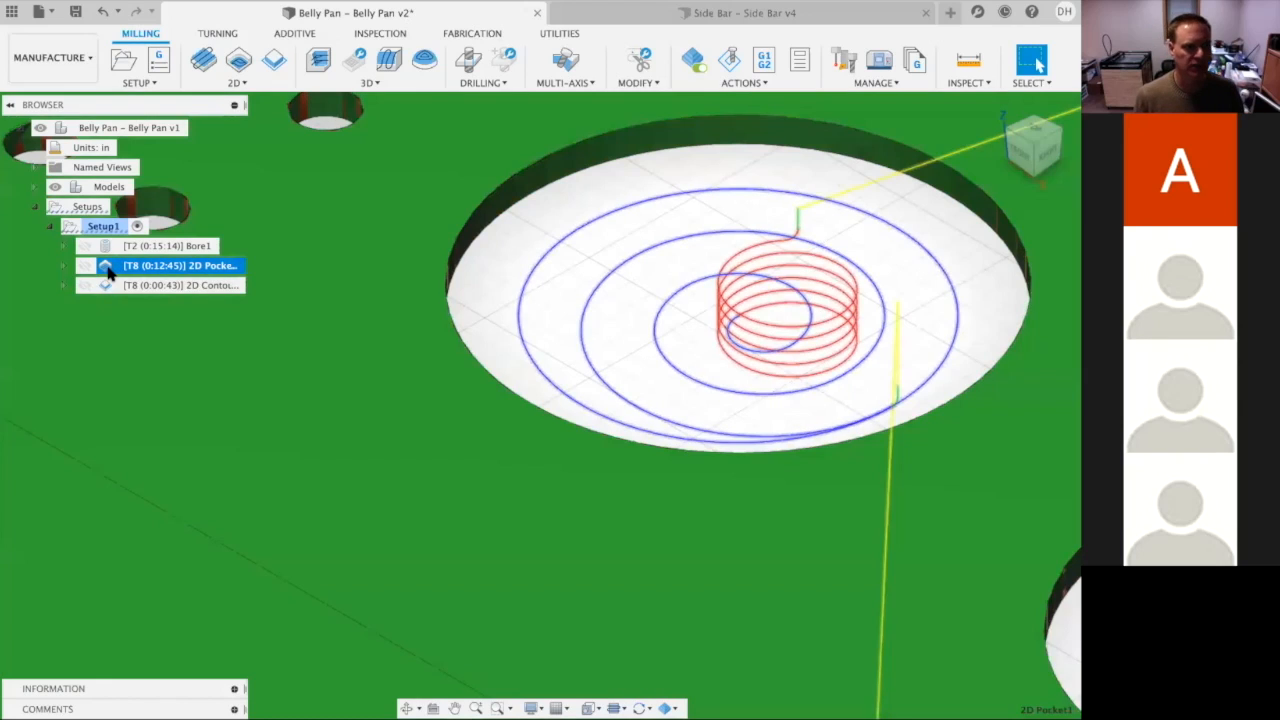
# - Reopen the passes settings of 2D Pocket1 and set the maximum stepover back to 0.01875 in
pyautogui.doubleClick(108, 268)
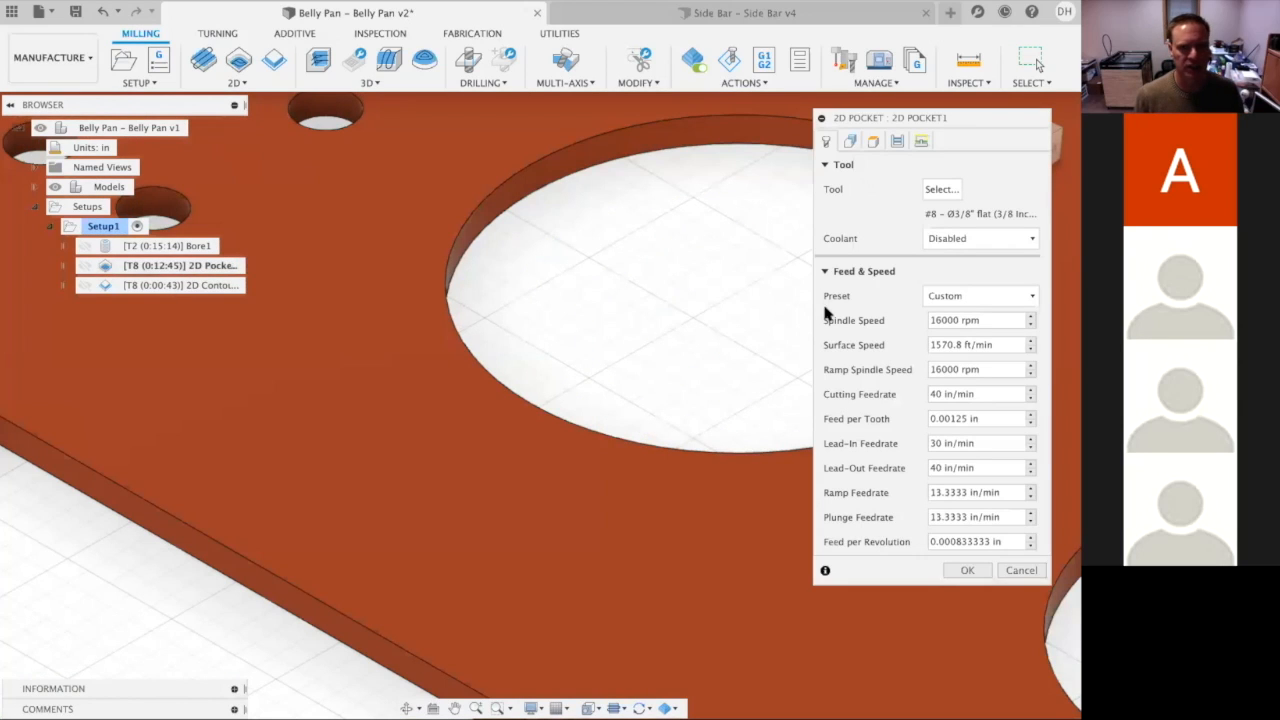
pyautogui.click(873, 141)
pyautogui.click(897, 141)
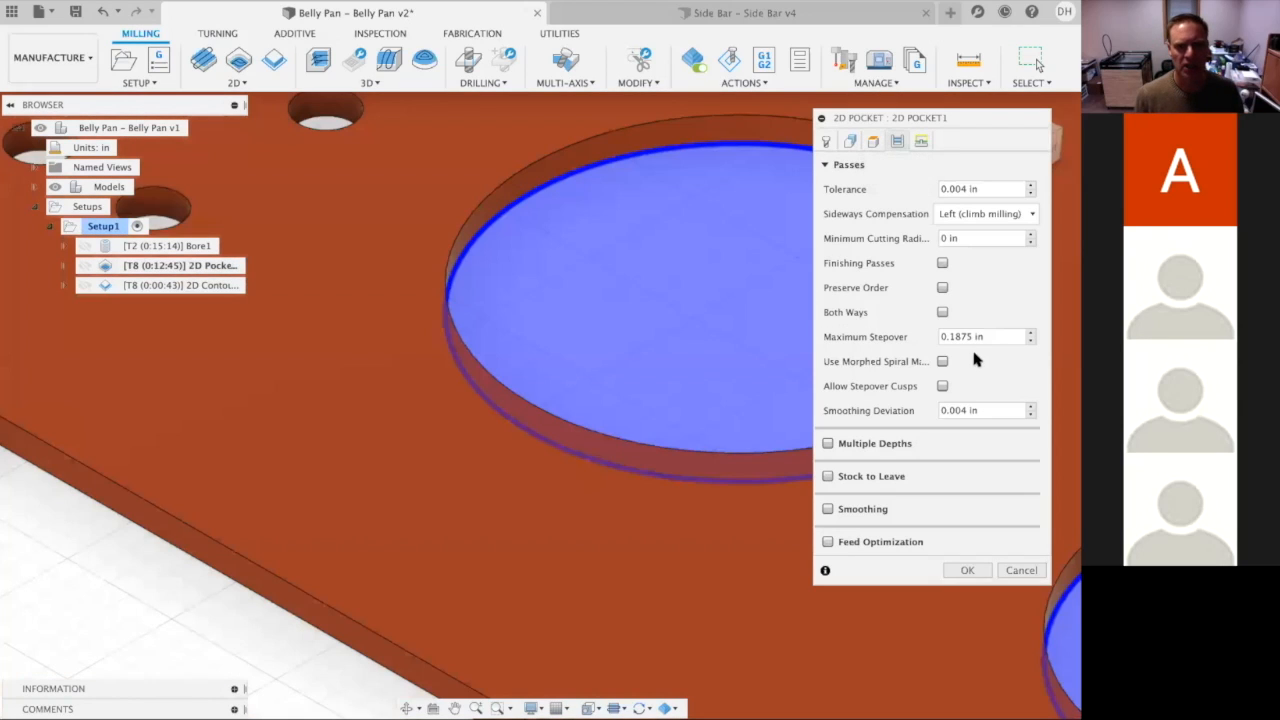
pyautogui.click(950, 340)
pyautogui.write('0')
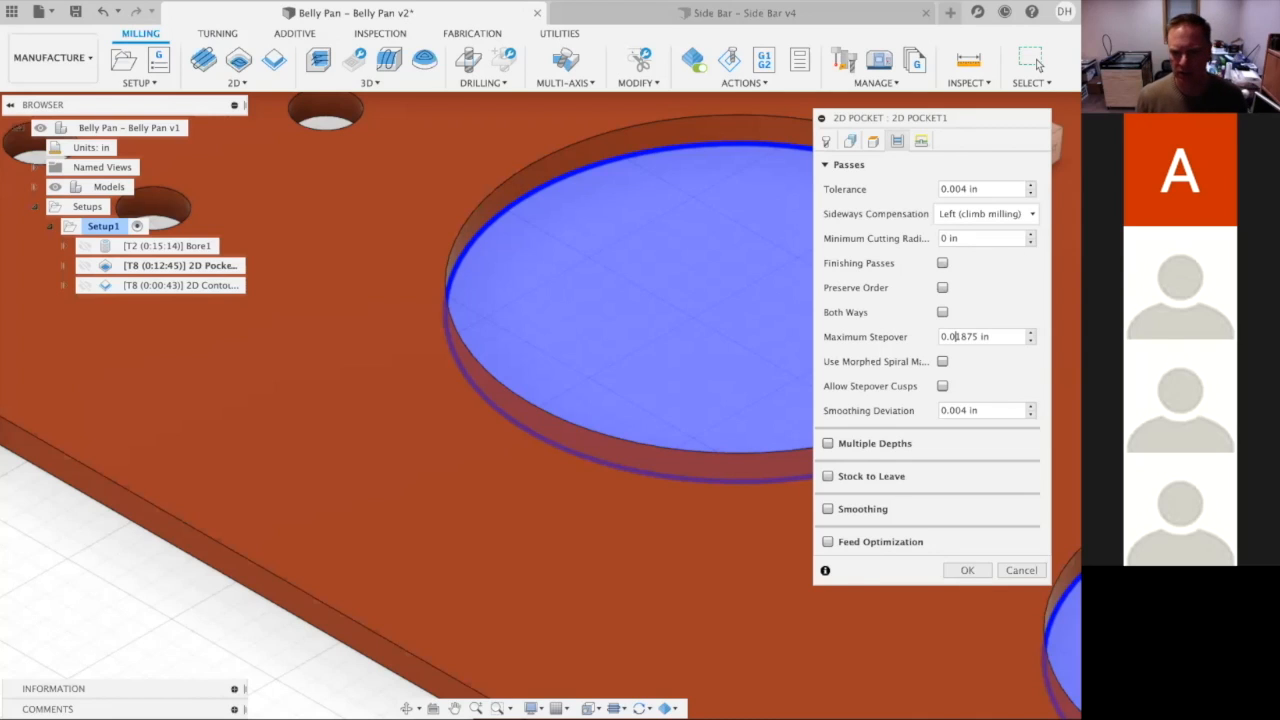
pyautogui.press('Return')
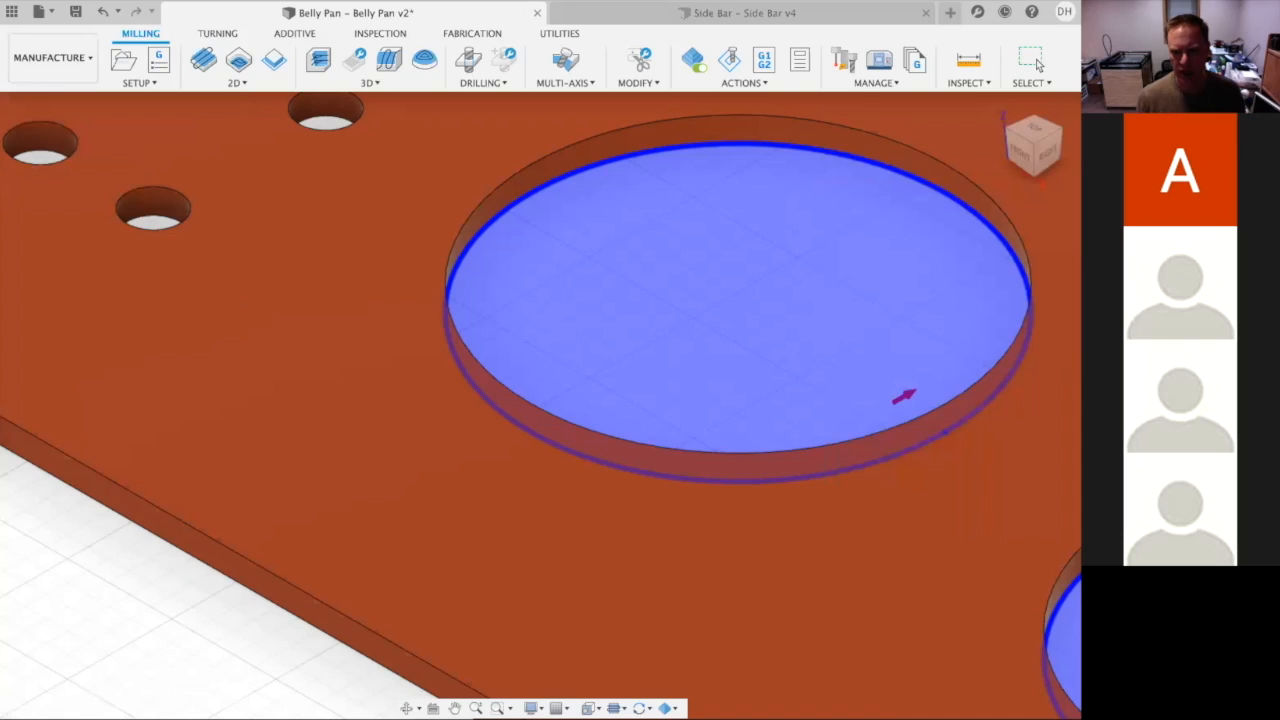
pyautogui.click(943, 616)
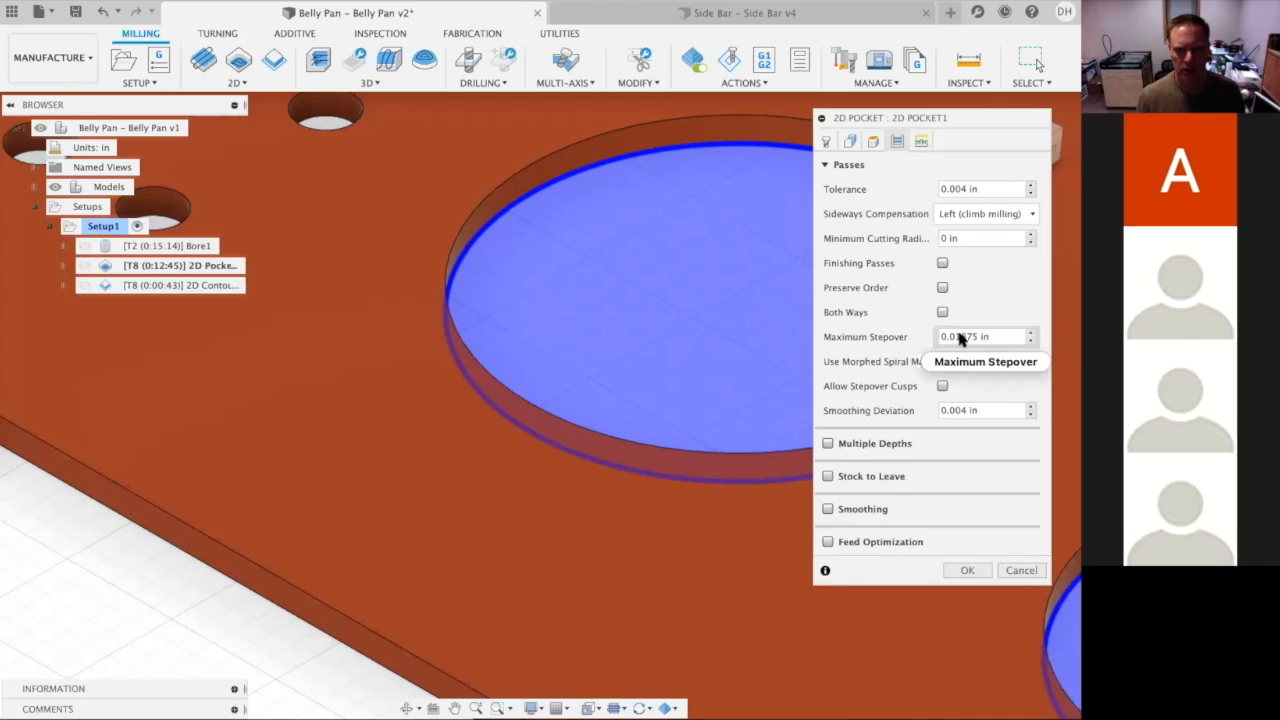
# - Set the maximum stepover of 2D Pocket1 to 0.0375 in and regenerate the toolpath
pyautogui.moveTo(960, 339)
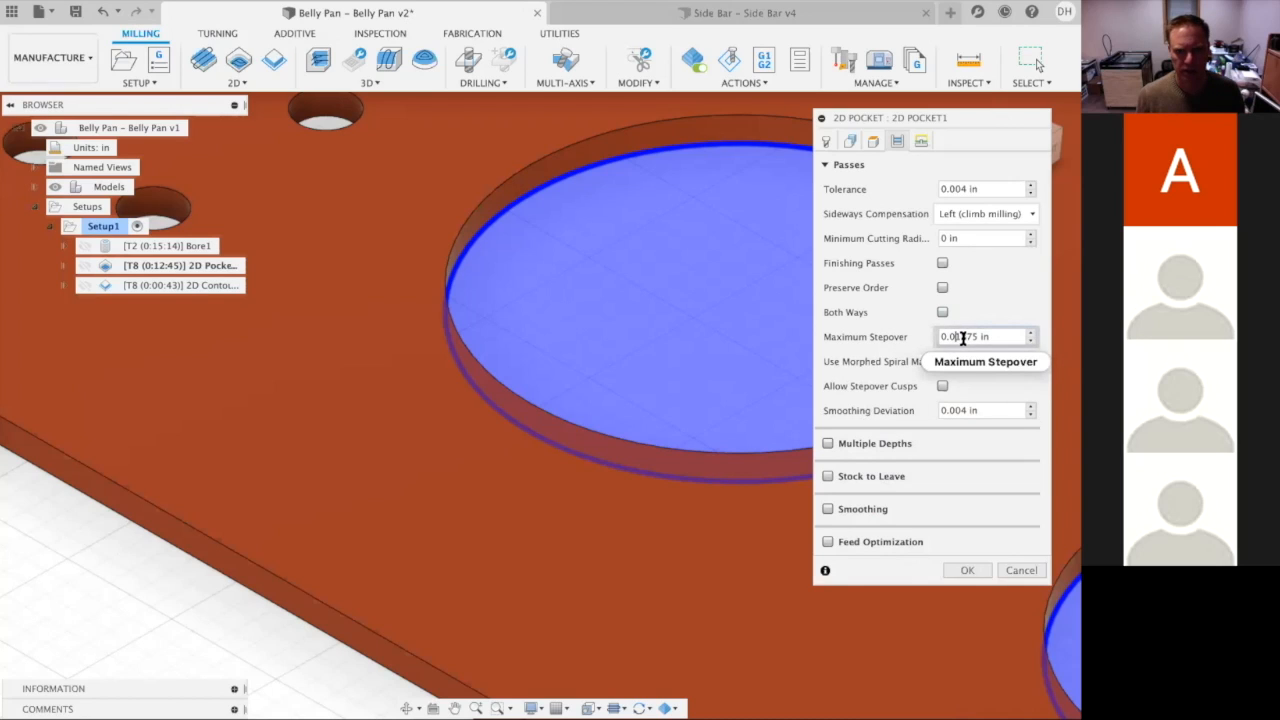
pyautogui.click(983, 336)
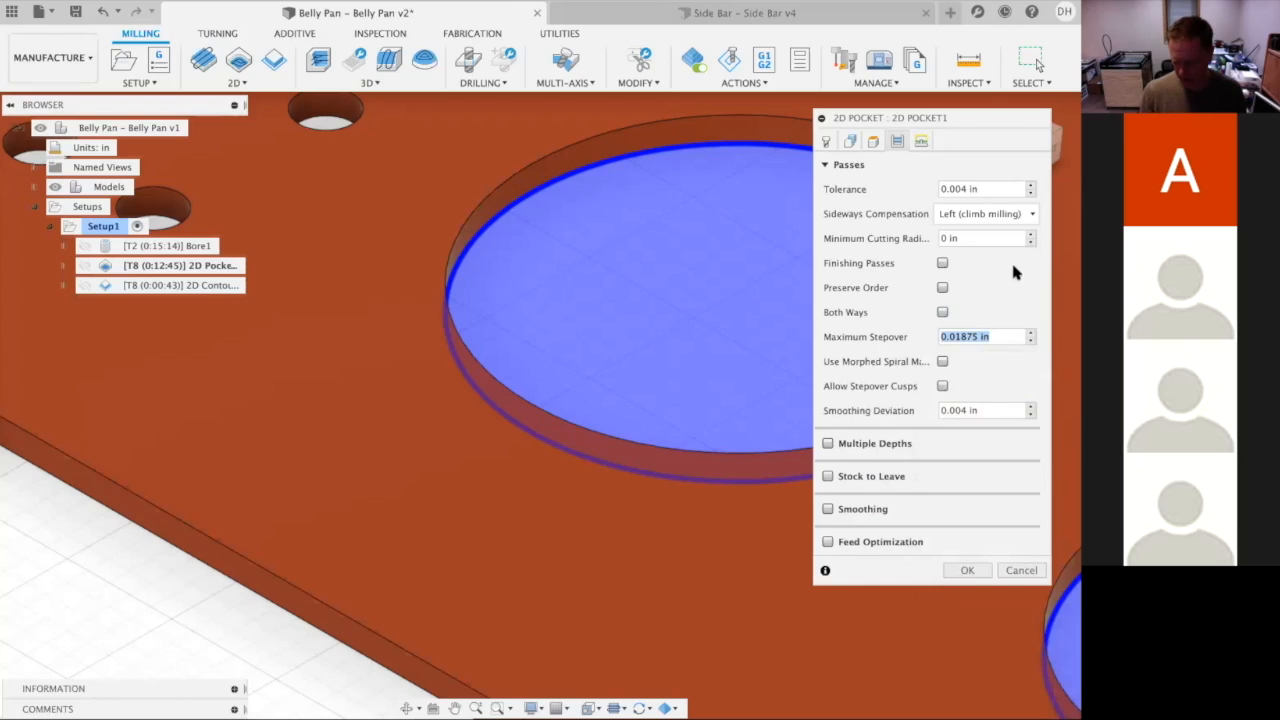
pyautogui.write('.0375')
pyautogui.press('Tab')
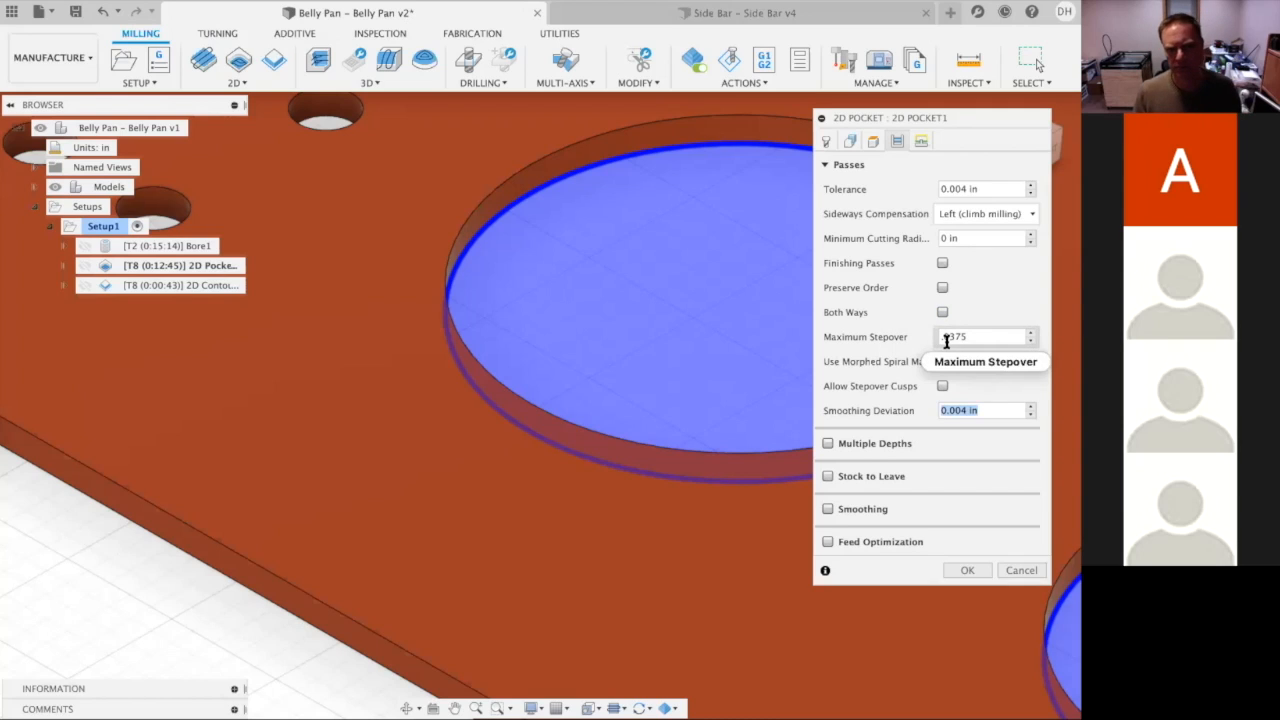
pyautogui.moveTo(944, 340); pyautogui.dragTo(972, 341)
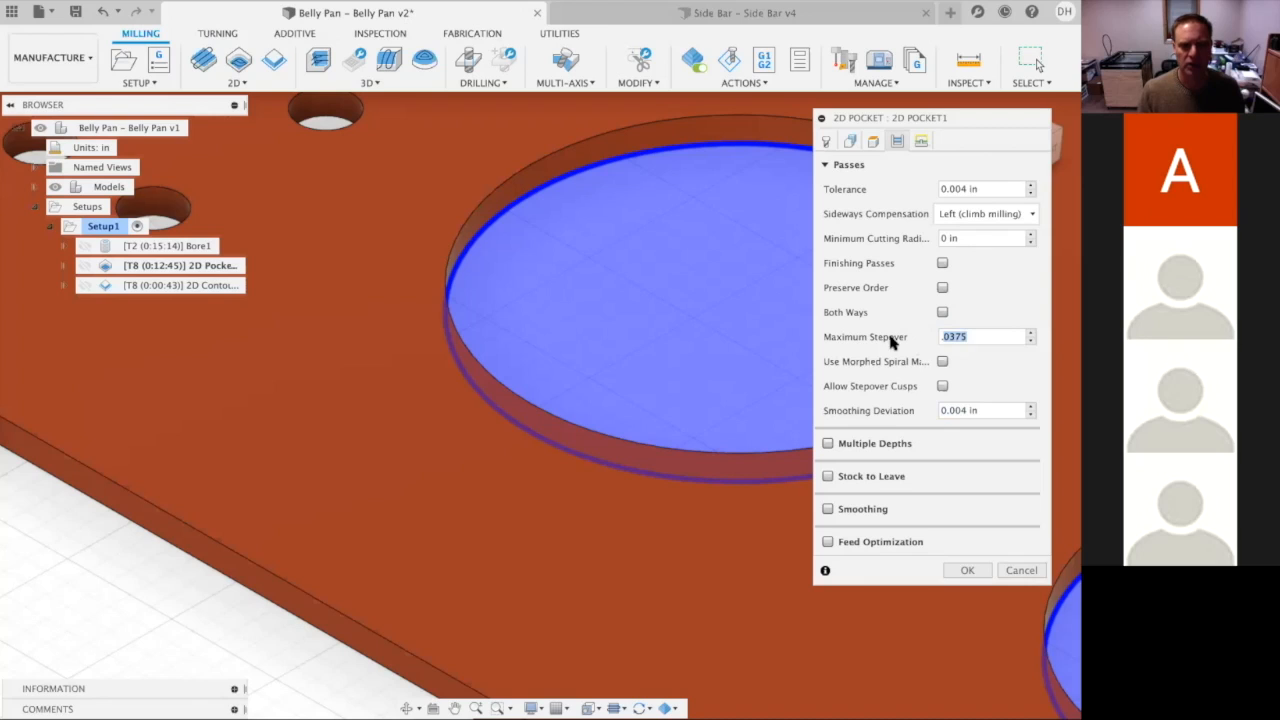
pyautogui.click(968, 569)
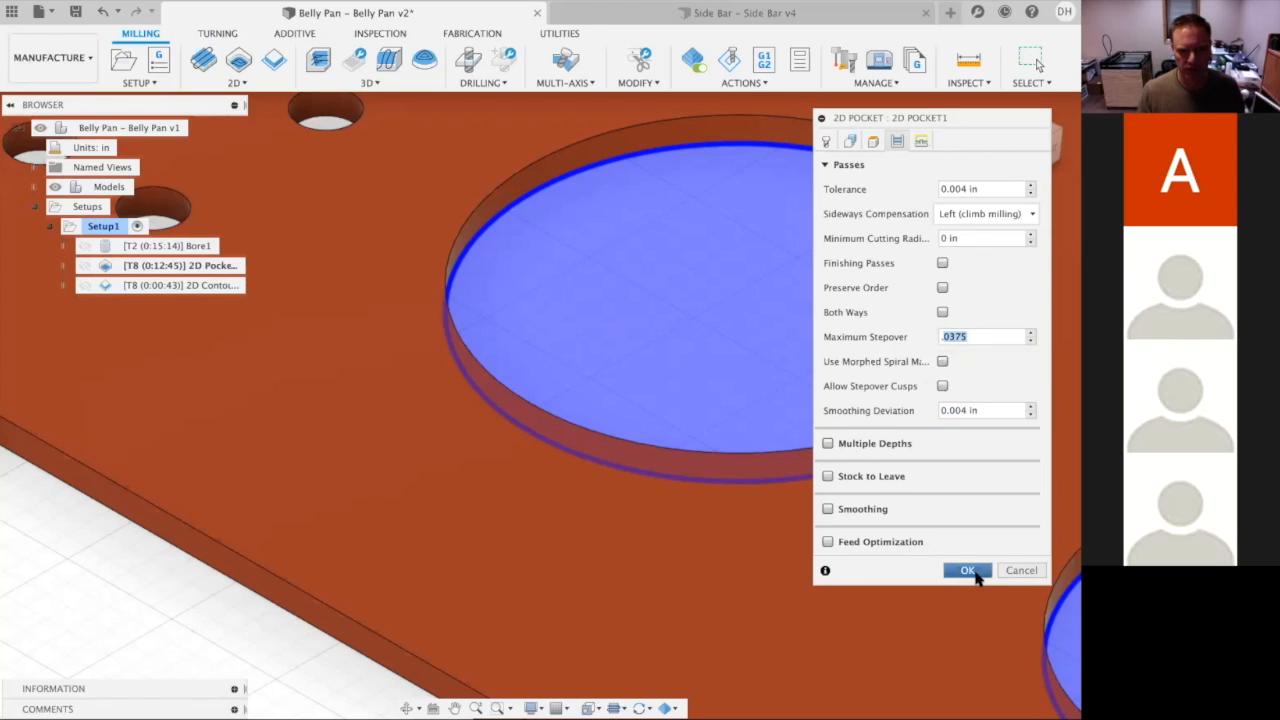
pyautogui.click(968, 570)
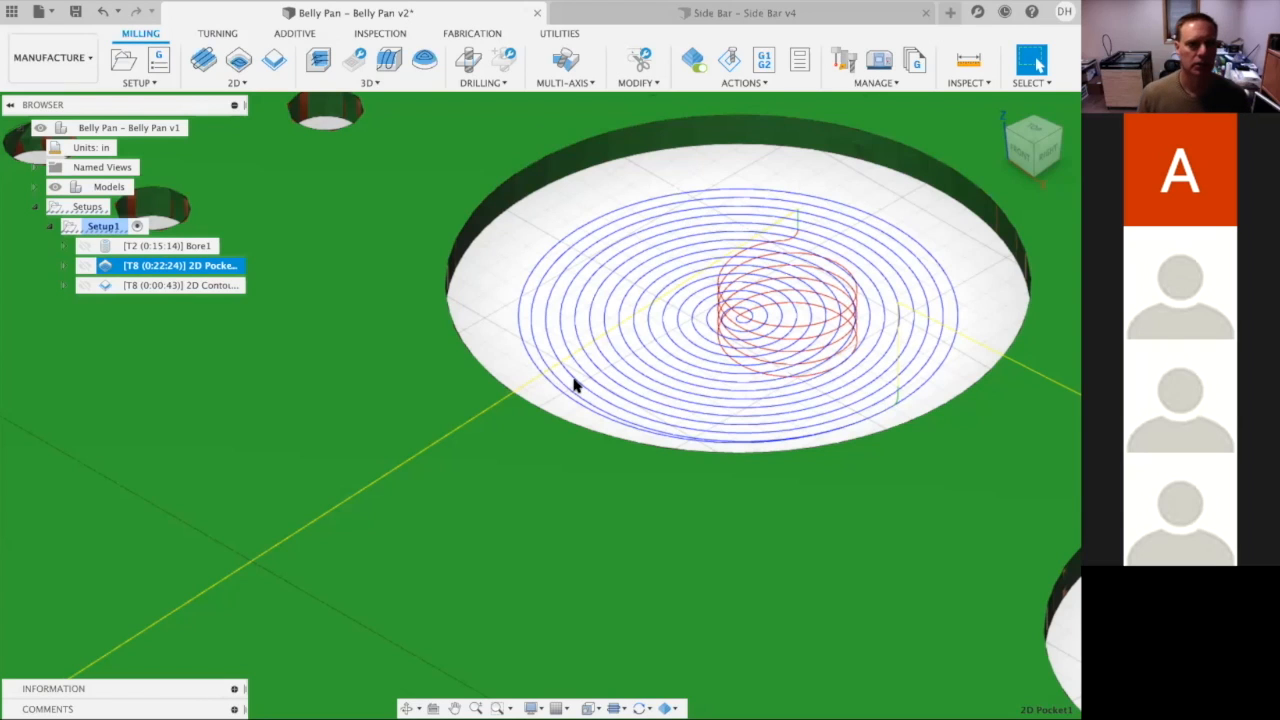
# - Examine the spacing of 2D Pocket1's regenerated toolpath passes in the round and partial openings across the plate
pyautogui.scroll(2, 575, 385)
pyautogui.scroll(-3, 575, 385)
pyautogui.scroll(-3, 575, 385)
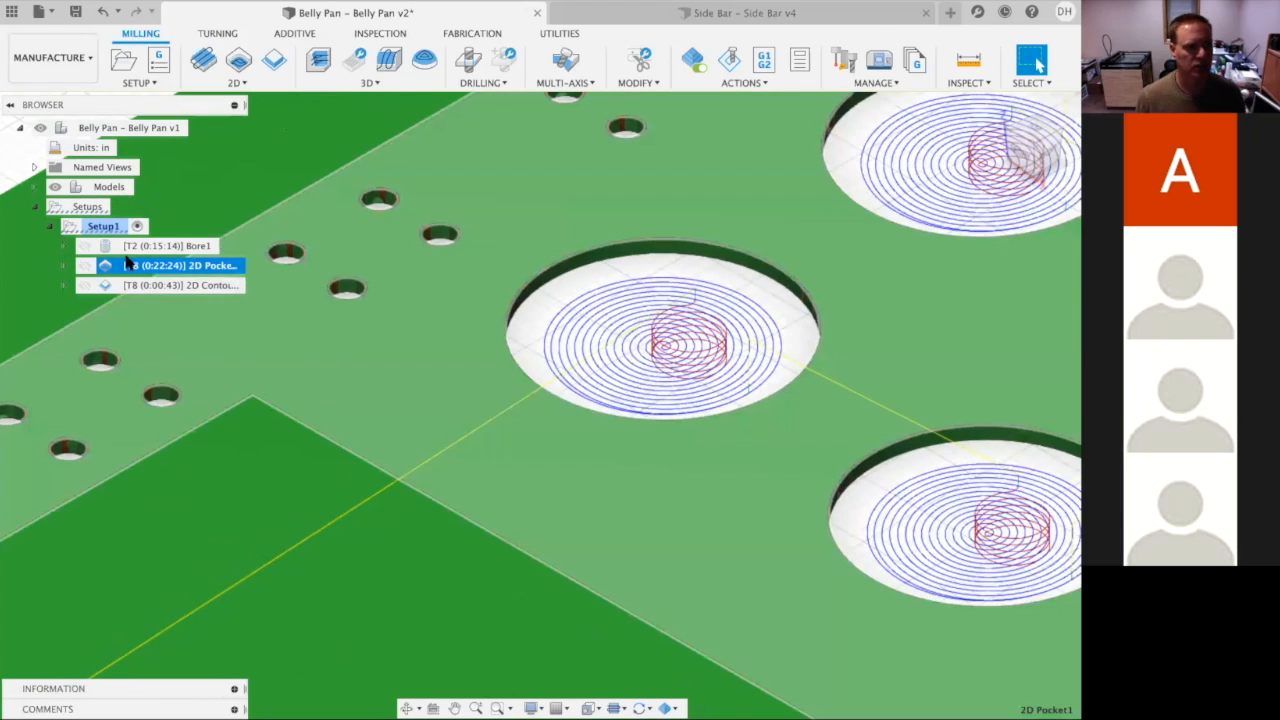
pyautogui.moveTo(137, 246)
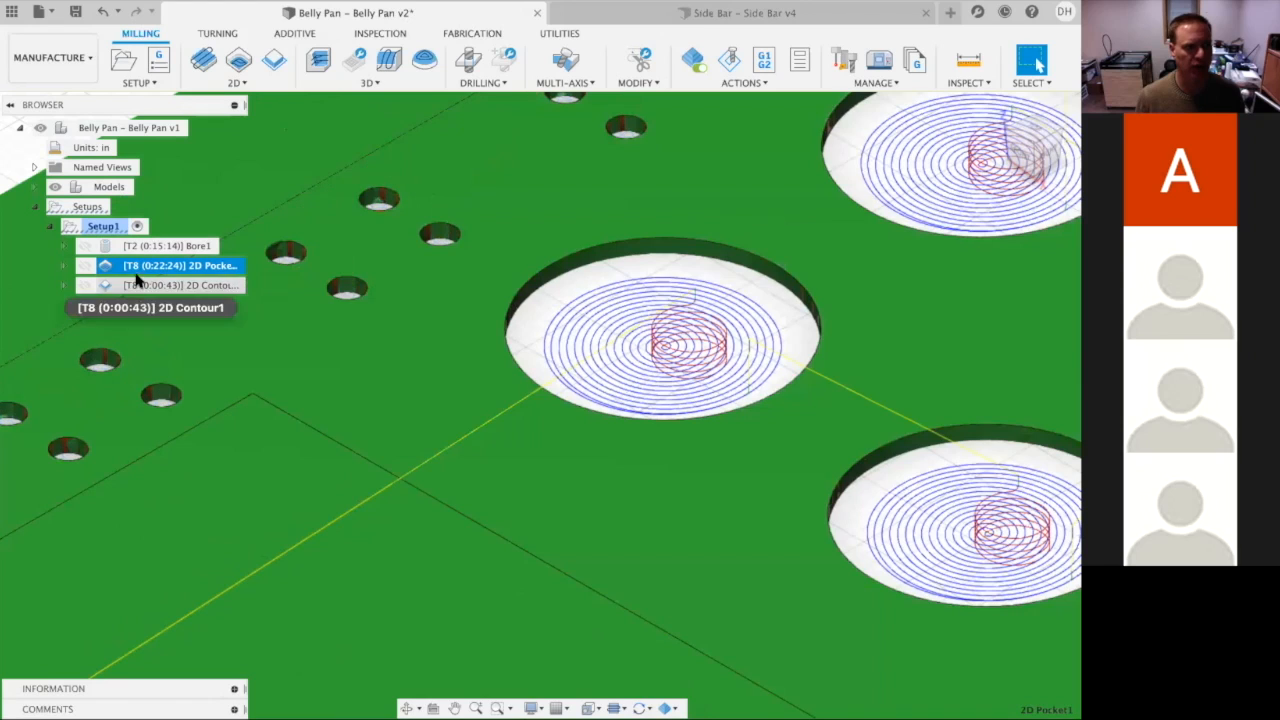
pyautogui.scroll(-1, 309, 440)
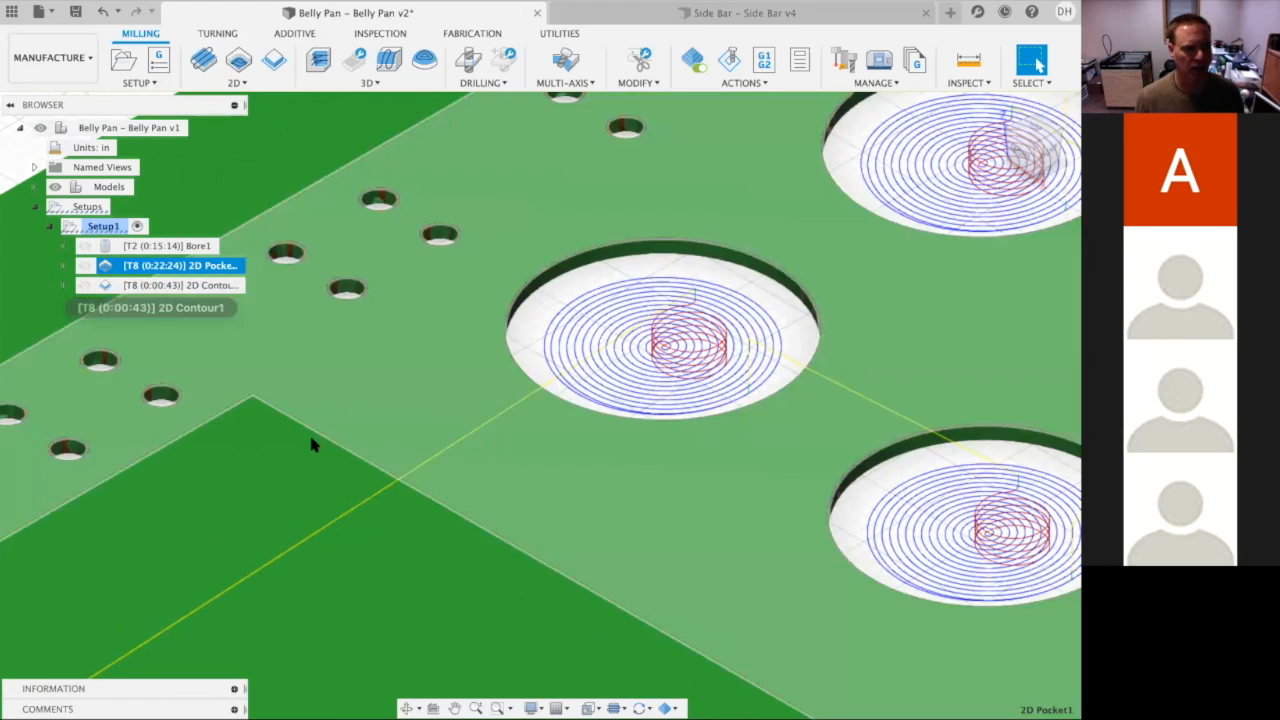
pyautogui.scroll(2, 309, 440)
pyautogui.scroll(-4, 309, 440)
pyautogui.scroll(-2, 300, 437)
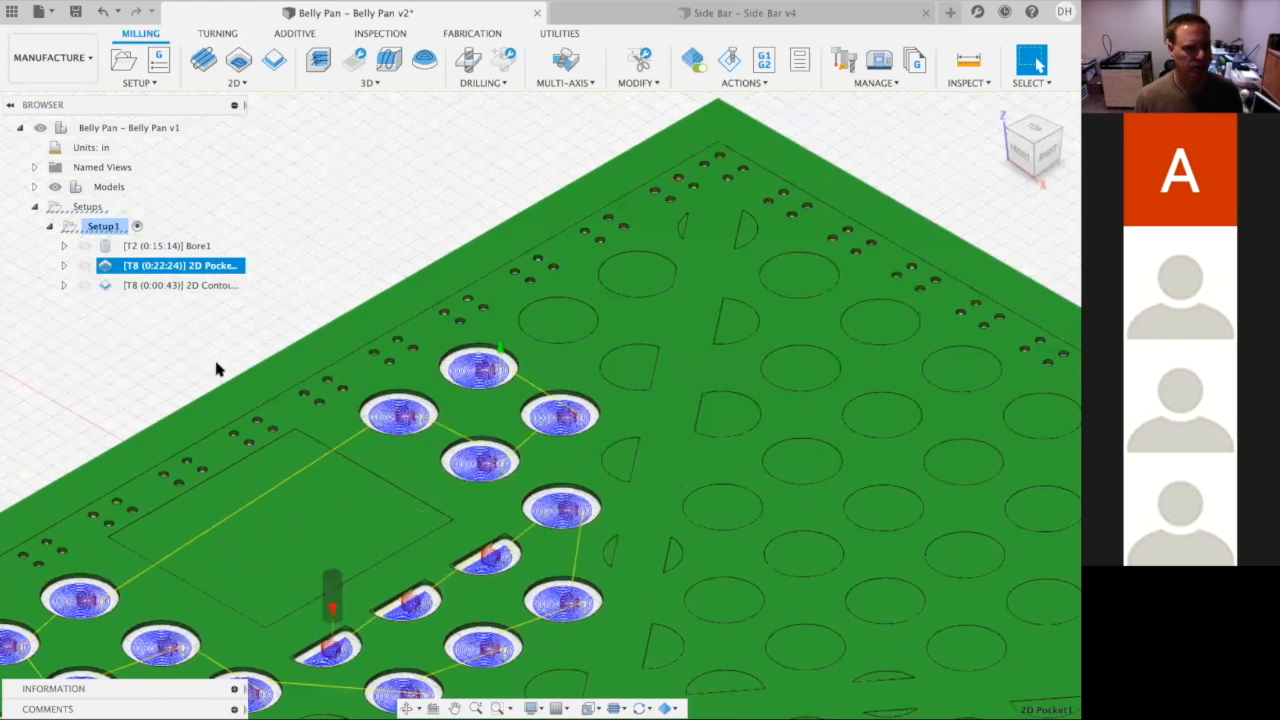
# - Preview 2D Contour1's toolpath around the rectangular cutout and examine its lead-in and lead-out up close
pyautogui.click(182, 288)
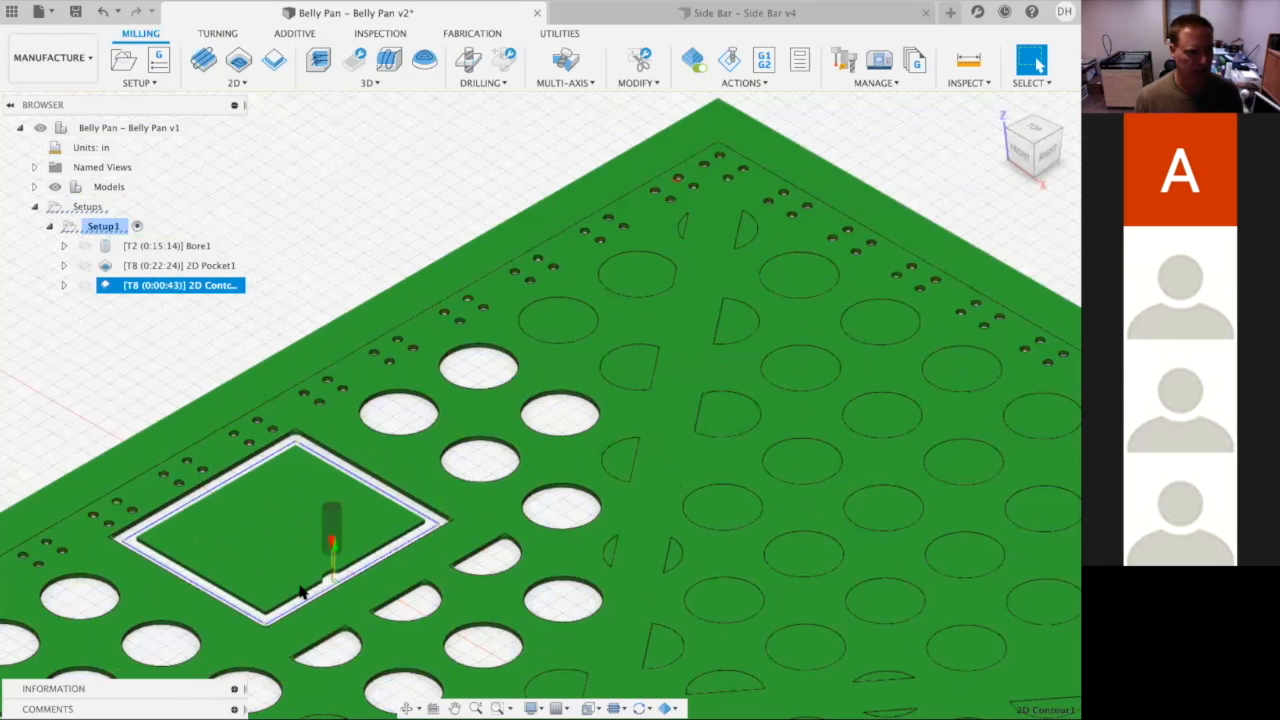
pyautogui.scroll(2, 331, 583)
pyautogui.scroll(6, 331, 583)
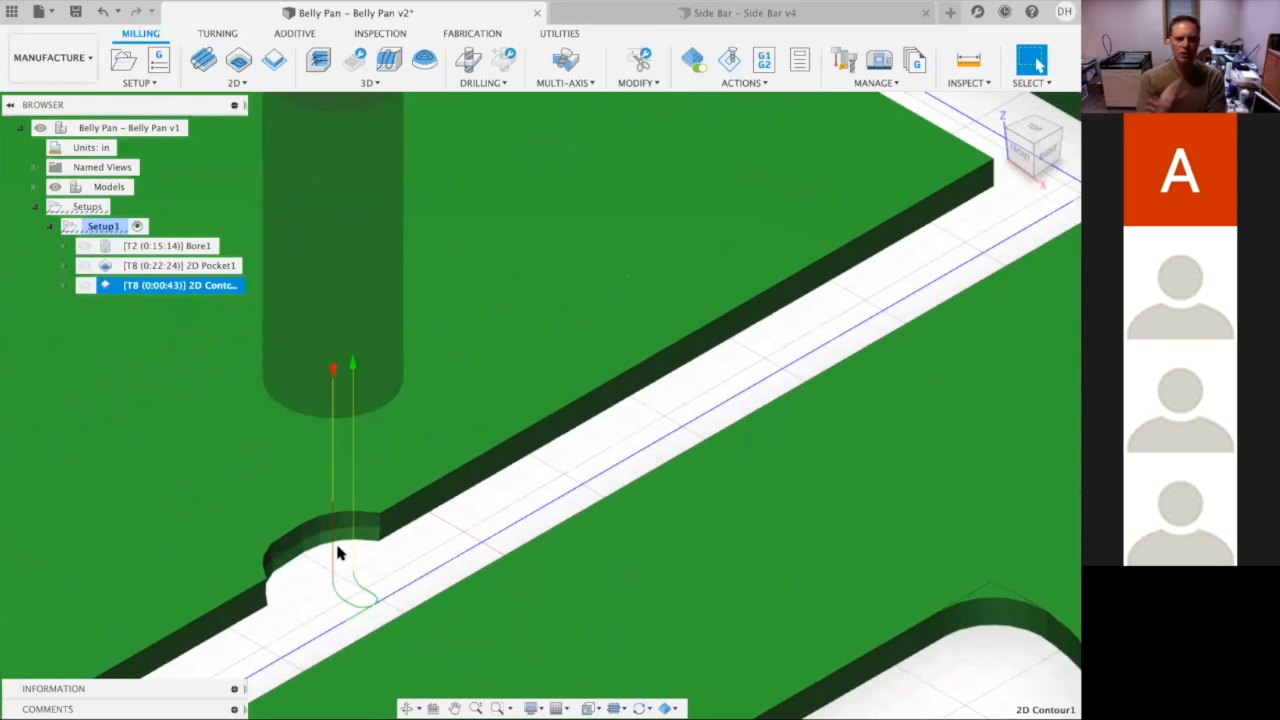
# - Open 2D Contour1's settings, review its linking, lead-in and lead-out options, and close them without making changes
pyautogui.doubleClick(103, 285)
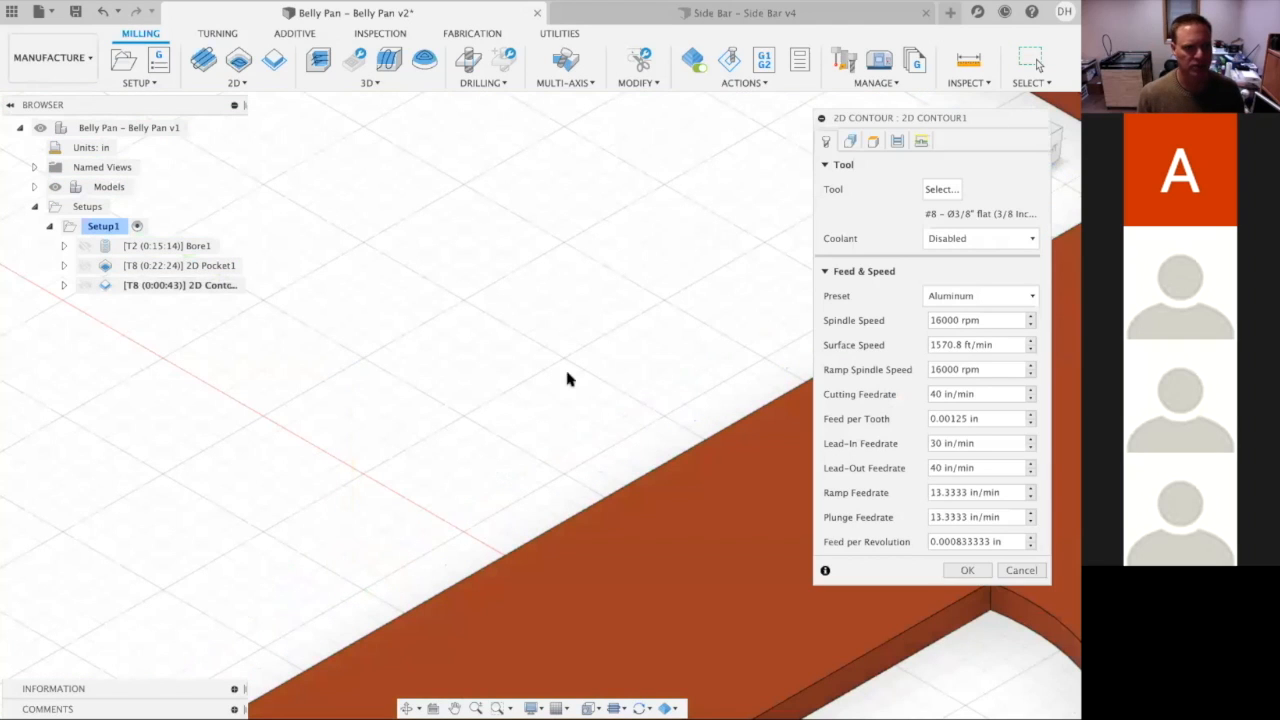
pyautogui.scroll(-3, 595, 528)
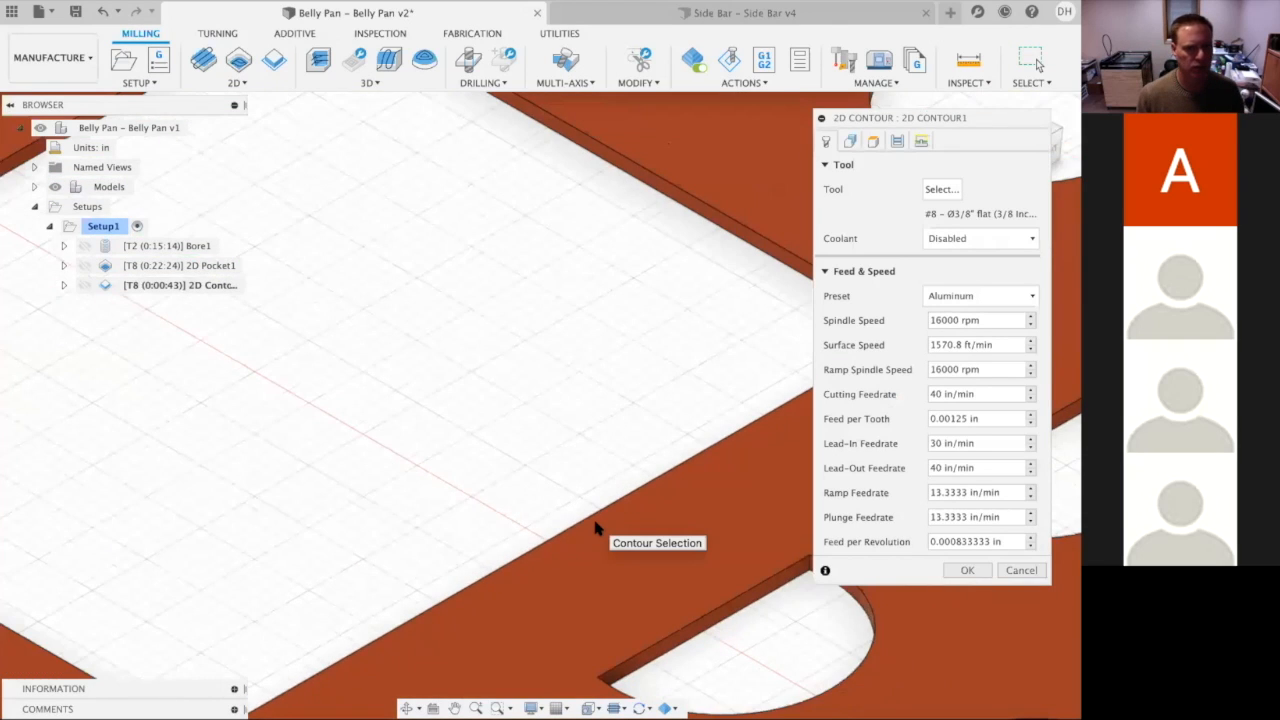
pyautogui.click(919, 142)
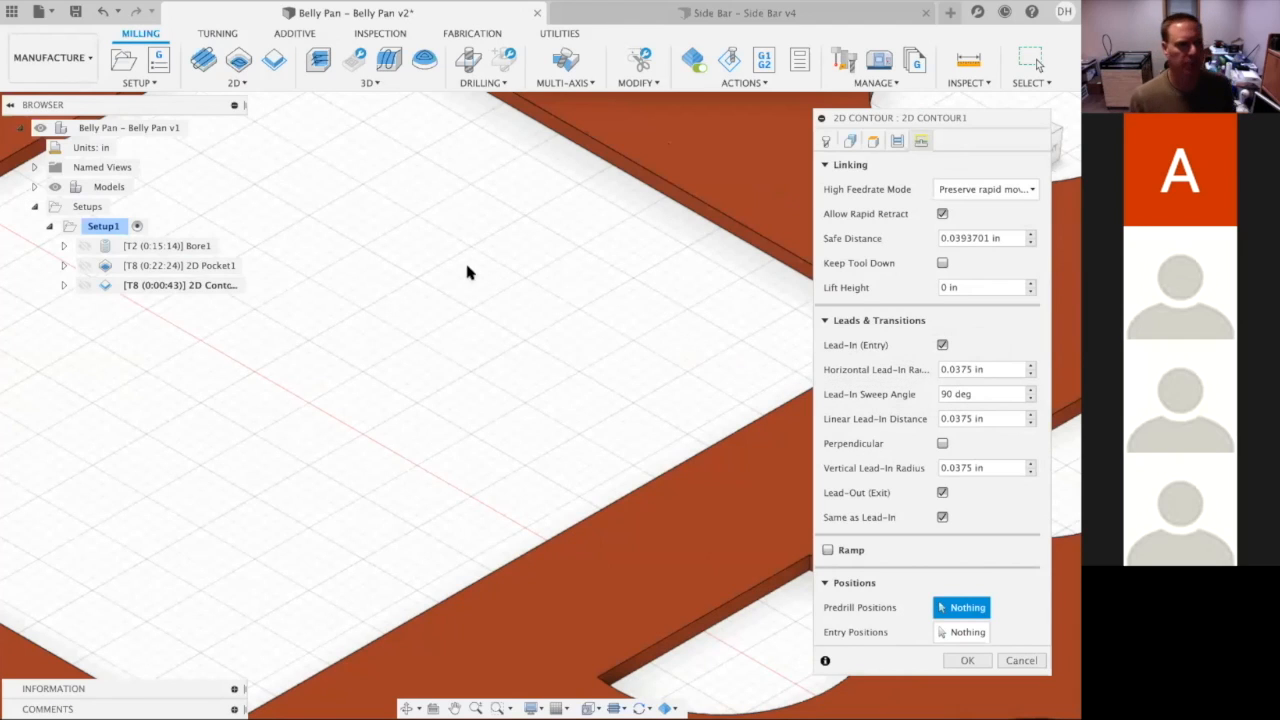
pyautogui.click(1021, 660)
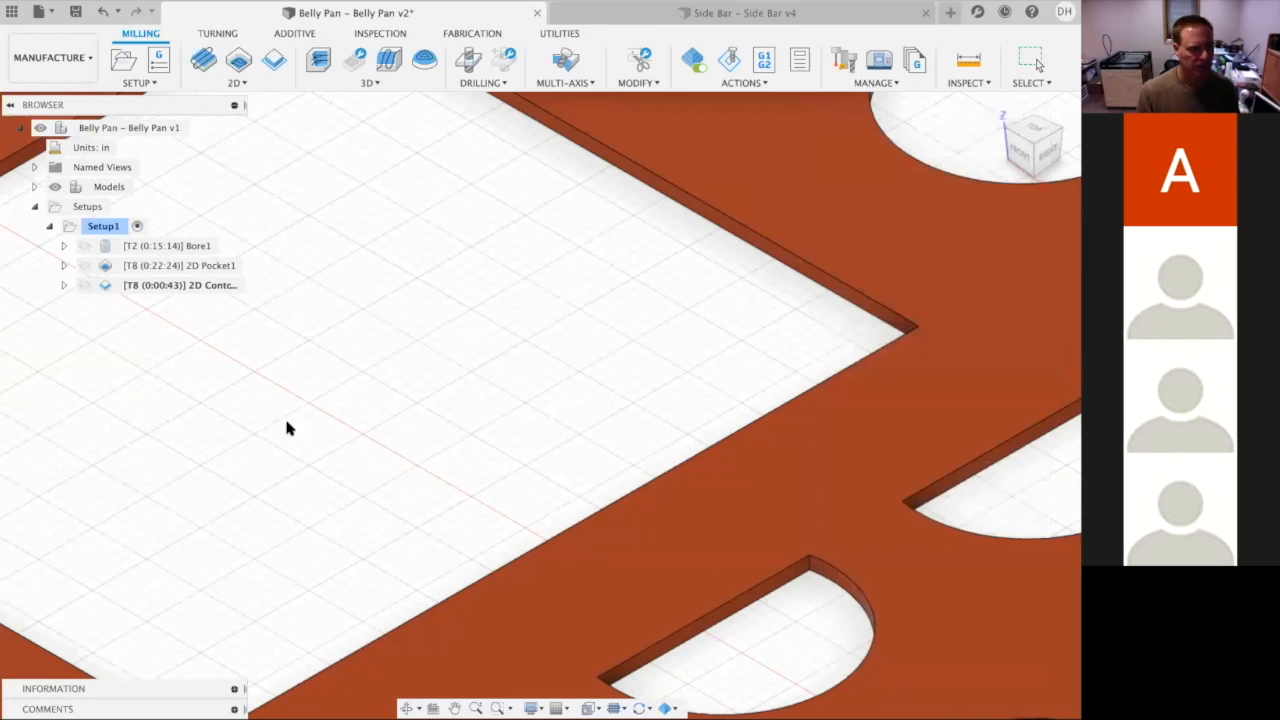
# - Display 2D Contour1's toolpath around the rectangular cutout again and examine it in the context of the whole plate
pyautogui.click(172, 288)
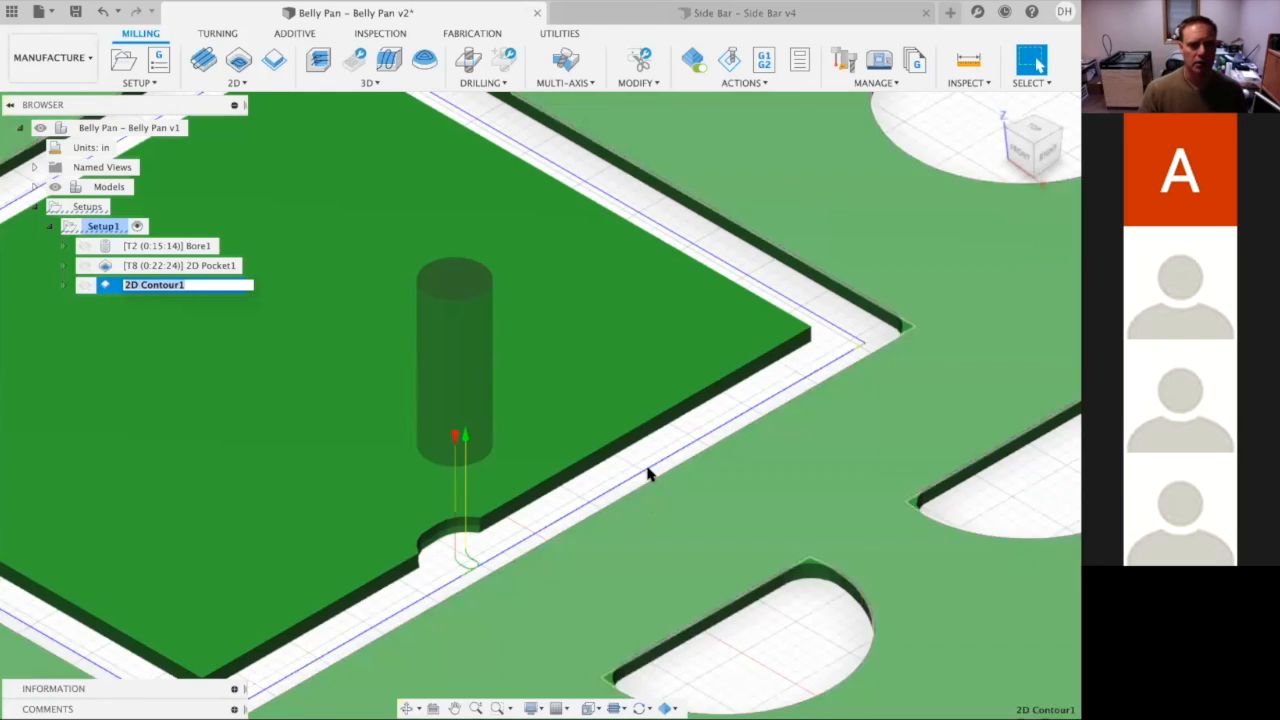
pyautogui.scroll(3, 646, 466)
pyautogui.scroll(-4, 646, 466)
pyautogui.scroll(-10, 634, 460)
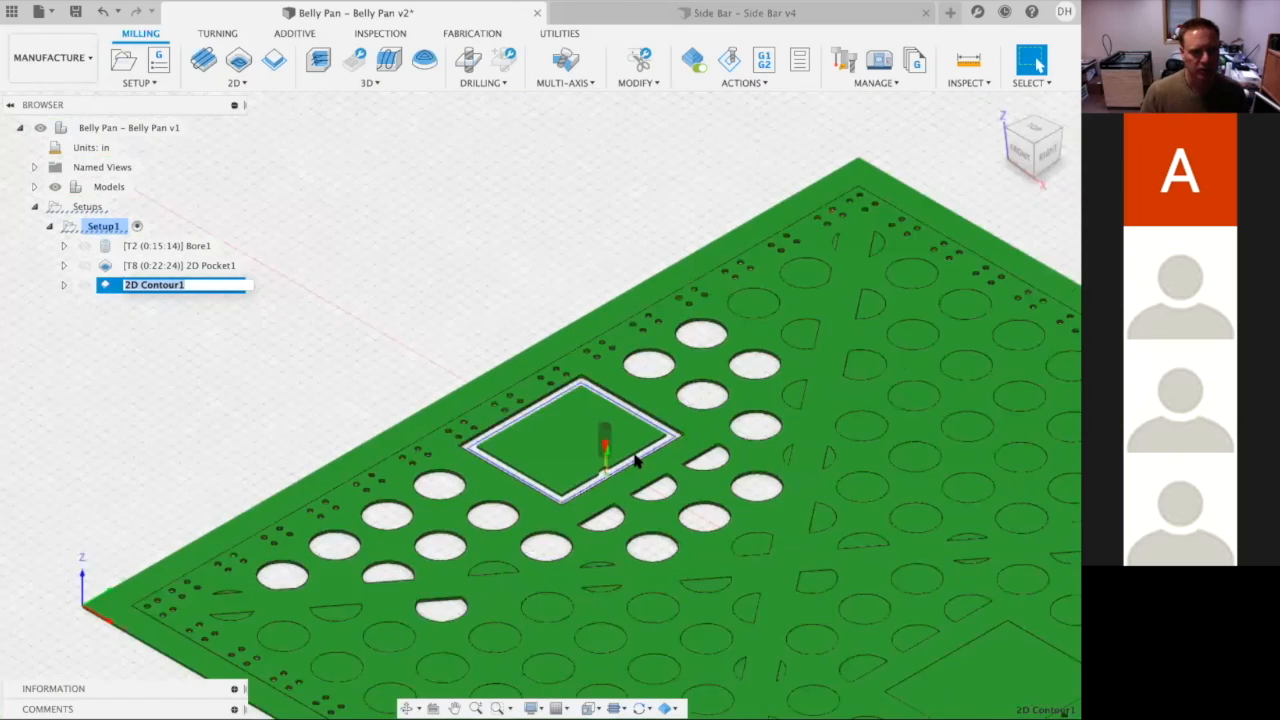